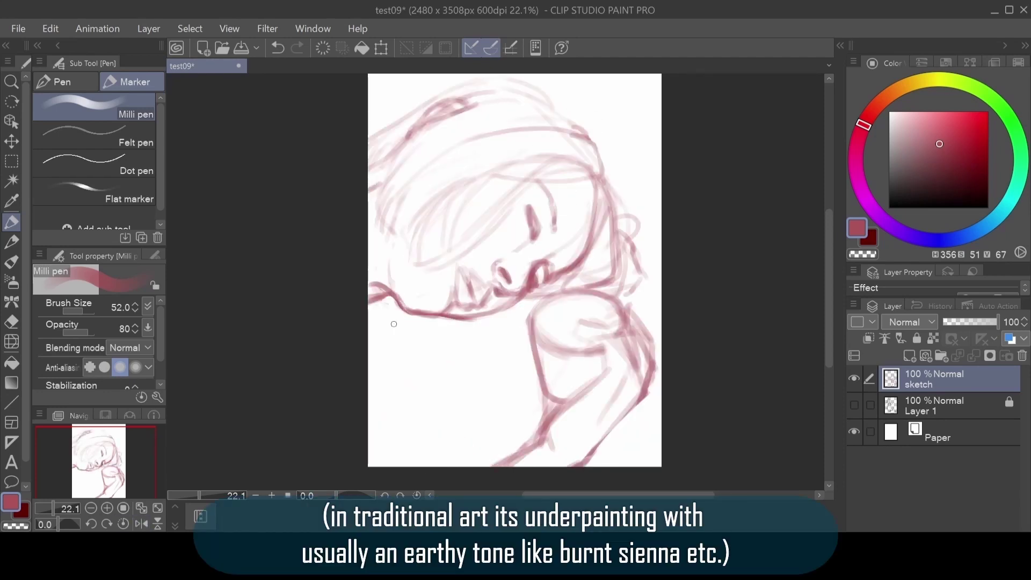
Step: Lasso the eye area of the sketch and adjust it with a transform
left_click(11, 161)
left_click_drag(500, 166, 571, 241)
key("ctrl+t")
left_click(507, 270)
Step: Strengthen the face, jaw and neck lines of the sketch and draw the fingers with the Milli pen
key("p")
mouse_move(595, 197)
left_mouse_down()
mouse_move(559, 274)
mouse_move(548, 215)
mouse_move(505, 263)
mouse_move(625, 238)
mouse_move(429, 429)
mouse_move(440, 376)
left_mouse_up()
left_click(141, 524)
left_click(141, 524)
mouse_move(376, 231)
left_mouse_down()
mouse_move(505, 290)
mouse_move(591, 462)
left_mouse_up()
left_click_drag(629, 333, 484, 301)
key("bracketleft")
mouse_move(553, 182)
left_mouse_down()
mouse_move(536, 301)
mouse_move(531, 226)
mouse_move(542, 274)
mouse_move(628, 376)
left_mouse_up()
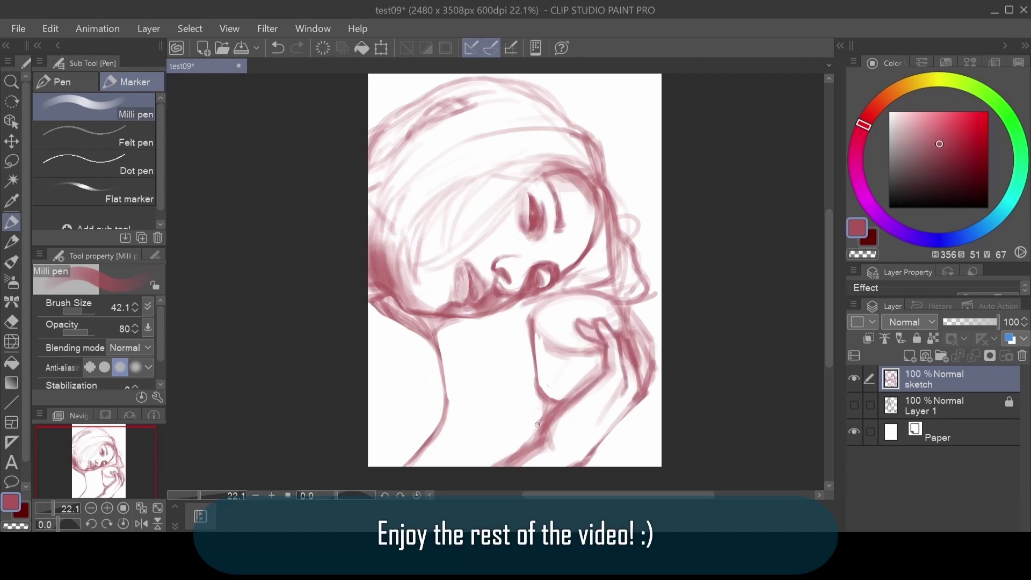
Step: Define the raised hand's fingers and the forearm outline in the sketch, using the Milli pen at about size 69.7
mouse_move(629, 333)
left_mouse_down()
mouse_move(569, 462)
mouse_move(640, 403)
left_mouse_up()
key("bracketright")
left_click(141, 524)
left_click(141, 523)
left_click_drag(551, 164, 538, 279)
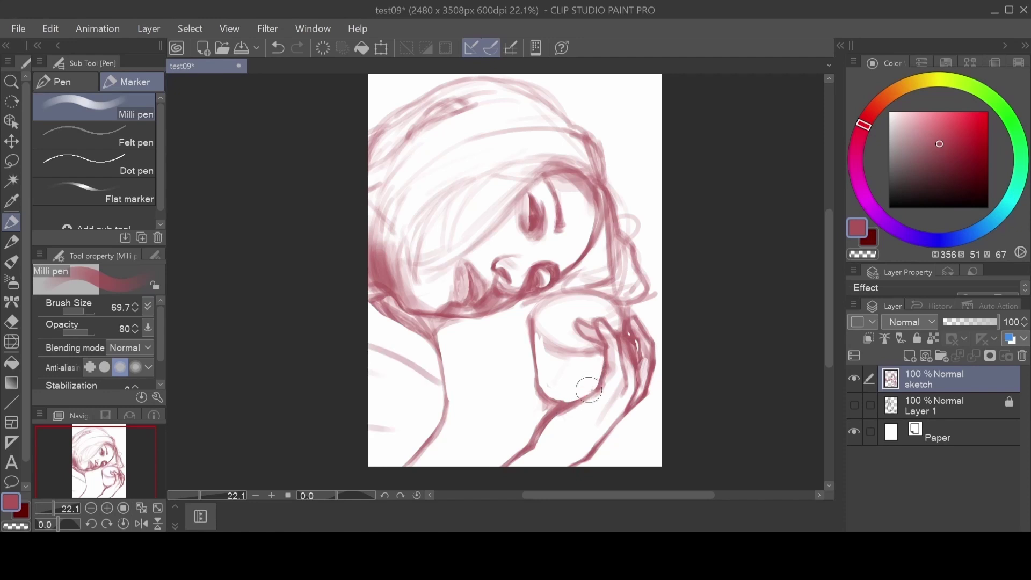
left_click_drag(596, 387, 645, 457)
left_click_drag(628, 398, 516, 462)
Step: Darken the outline and rim of the cup held in the hand with the Milli pen at size 58.9
key("bracketleft")
key("h")
key("h")
mouse_move(531, 317)
left_mouse_down()
mouse_move(537, 419)
mouse_move(623, 301)
left_mouse_up()
scroll(592, 452, "up", 1)
left_click_drag(592, 453, 538, 258)
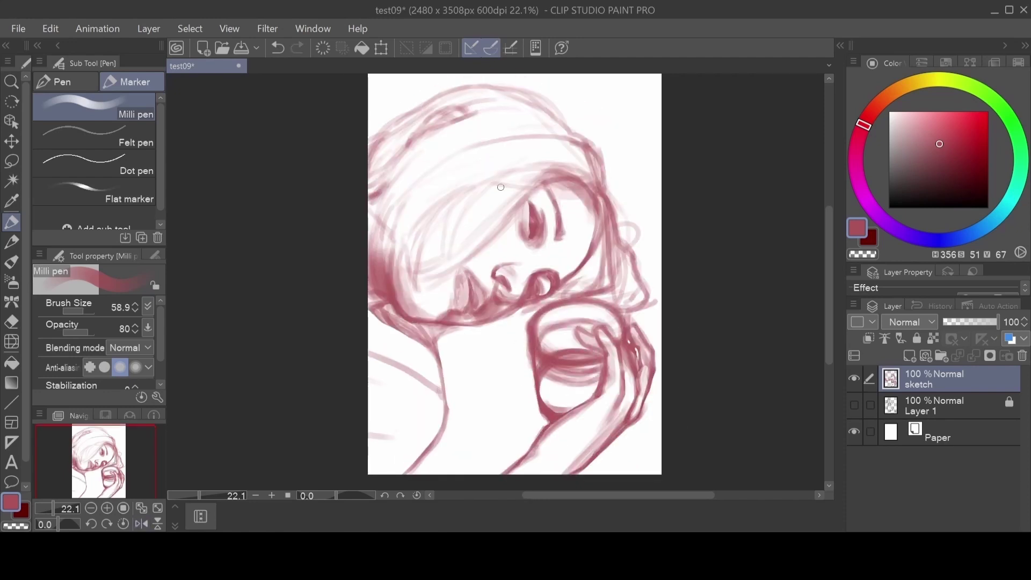
Step: Add a layer beneath the sketch and block in the head, shoulder and arm in tan, with the Milli pen at size 97.5 and opacity 100
left_click(909, 357)
left_click(904, 87)
left_click(923, 127)
left_click_drag(75, 311, 107, 310)
left_click_drag(75, 332, 96, 332)
mouse_move(387, 322)
left_mouse_down()
mouse_move(562, 134)
mouse_move(591, 376)
left_mouse_up()
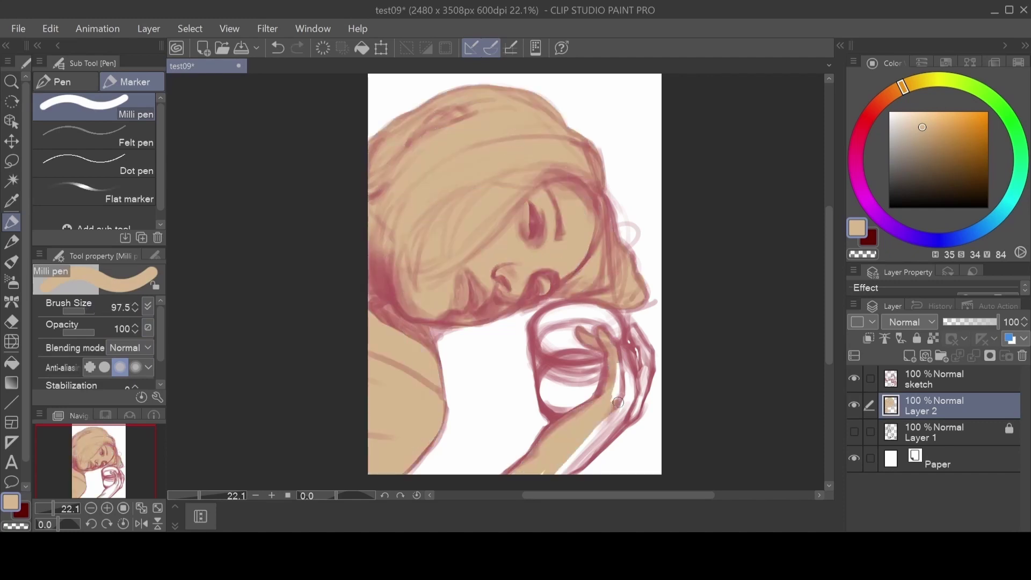
Step: Paint pale pink skin highlights on the face and hand at brush size 58.9 and opacity 70
left_click(903, 119)
left_click(859, 139)
left_click_drag(75, 332, 65, 332)
left_click_drag(473, 257, 570, 236)
left_click_drag(97, 311, 86, 312)
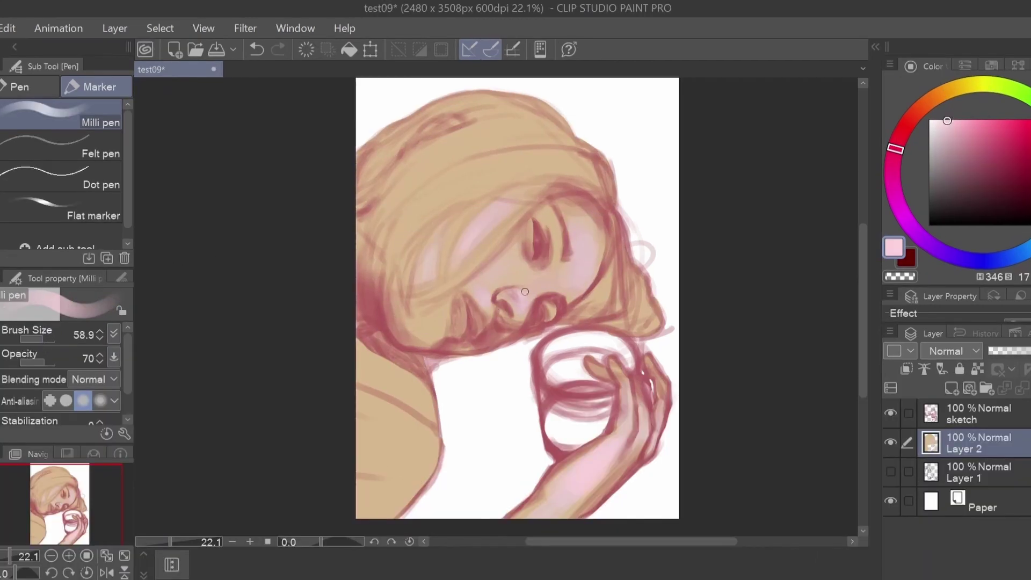
Step: Add a layer above the sketch and soften the far eye's sketch lines with pale pink
left_click(990, 419)
left_click(952, 387)
key("bracketleft")
key("bracketleft")
key("bracketleft")
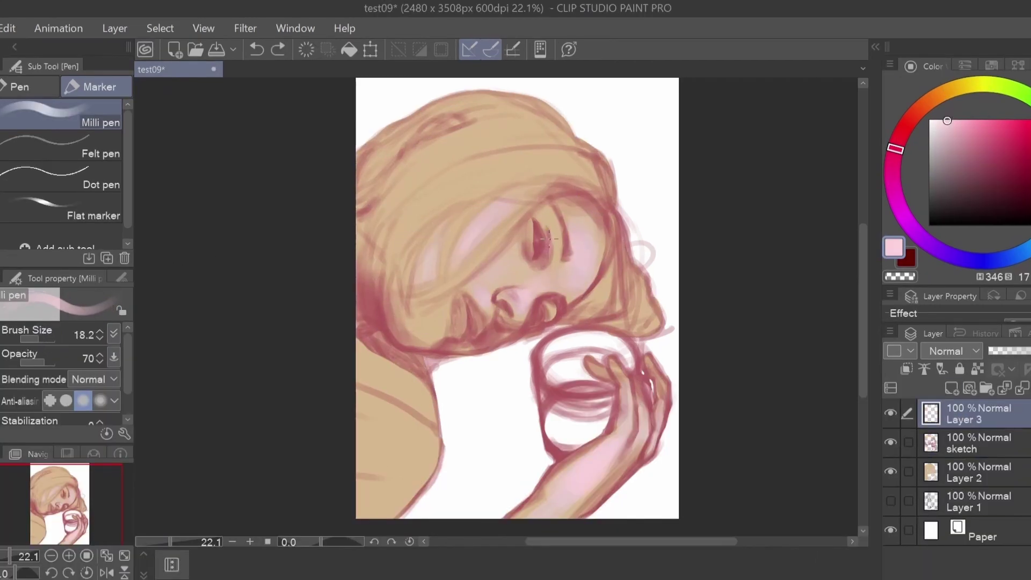
left_click_drag(544, 306, 567, 298)
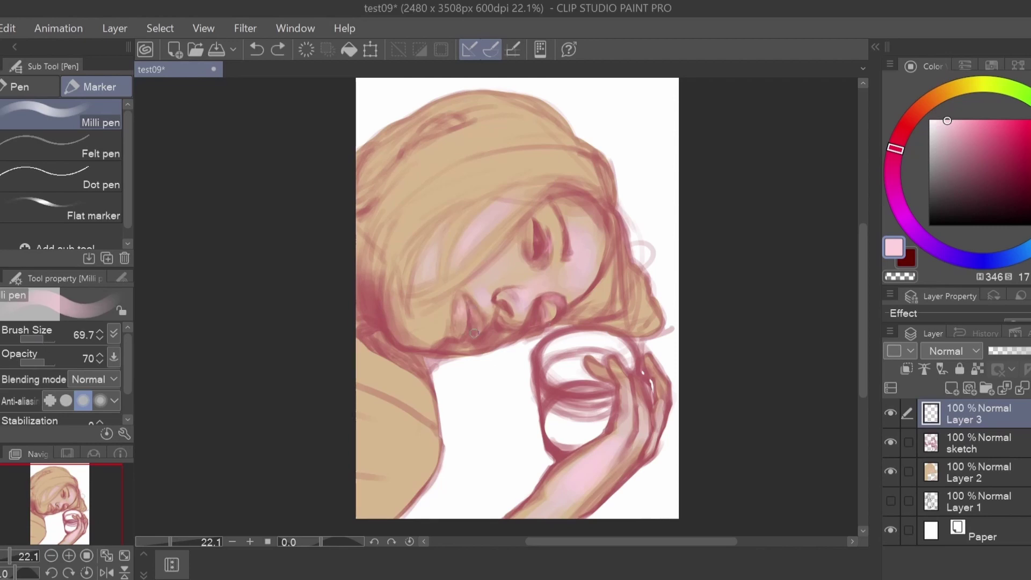
Step: Paint small pale pink accents around the near eye at brush size 25.4, and sample a tan skin tone near the chin
key("bracketleft")
key("bracketleft")
key("bracketleft")
key("bracketleft")
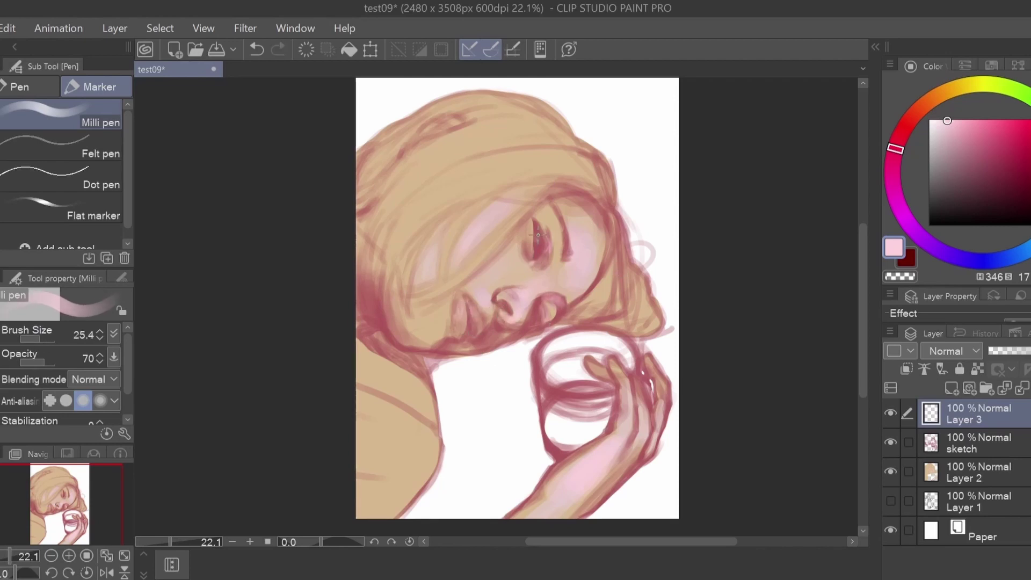
key("bracketright")
key("bracketright")
left_click(505, 341, "alt")
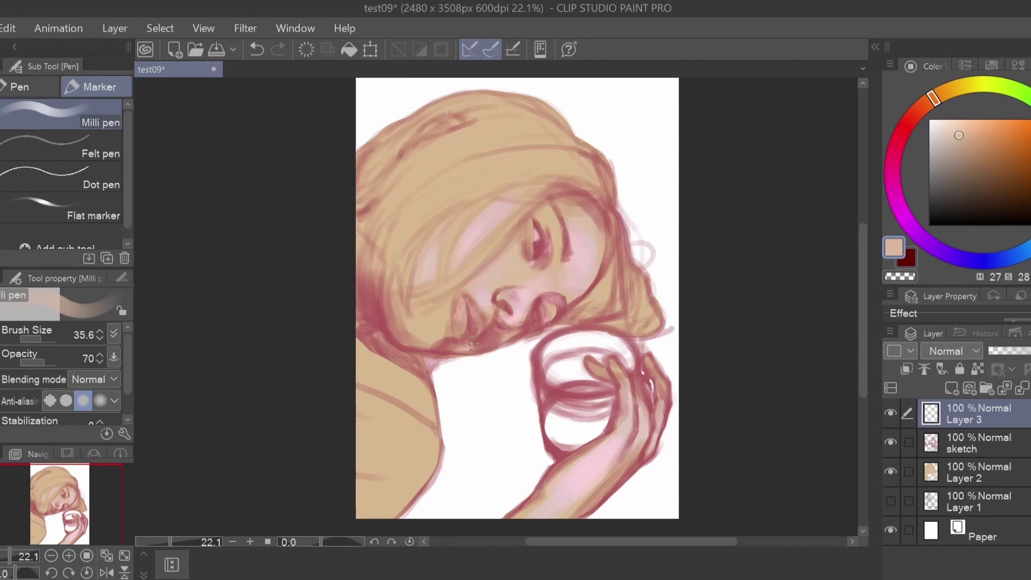
Step: Shade the far eye socket with a sampled greyish tan at brush size 82.4
left_click(548, 296, "alt")
key("bracketright")
key("bracketright")
key("bracketright")
key("bracketright")
key("bracketright")
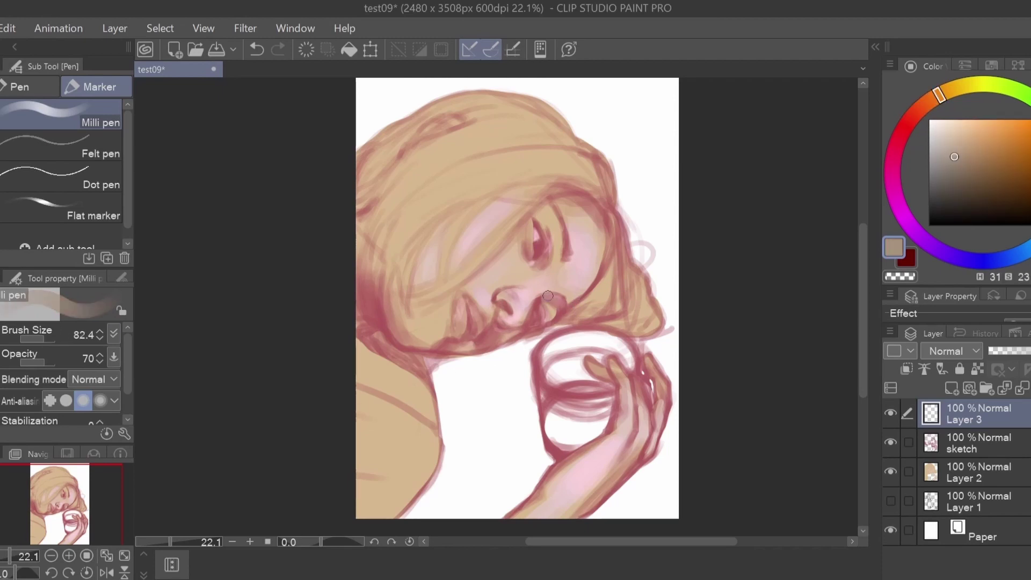
Step: Shade the chin and the skin around both eyes with sampled muted tones at about brush size 58.9
left_click(433, 350, "alt")
key("bracketleft")
key("bracketleft")
left_click(549, 262, "alt")
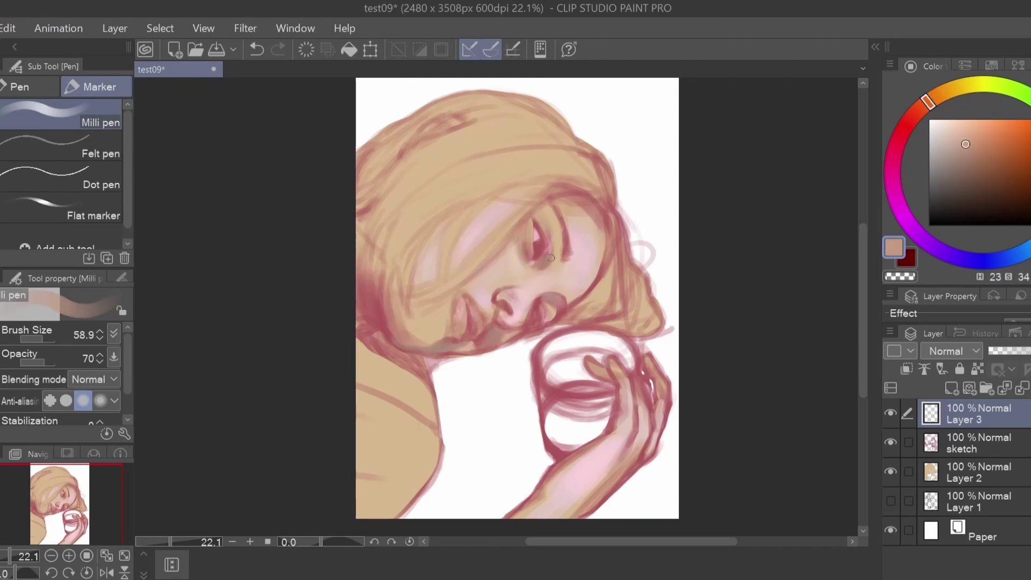
left_click(554, 261, "alt")
left_click(544, 216, "alt")
left_click(548, 290, "alt")
Step: Darken the lip contours and far eye with sampled browns at opacity 100, reducing the brush to size 21.5
left_click(490, 323, "alt")
key("bracketleft")
key("bracketleft")
key("bracketleft")
key("bracketleft")
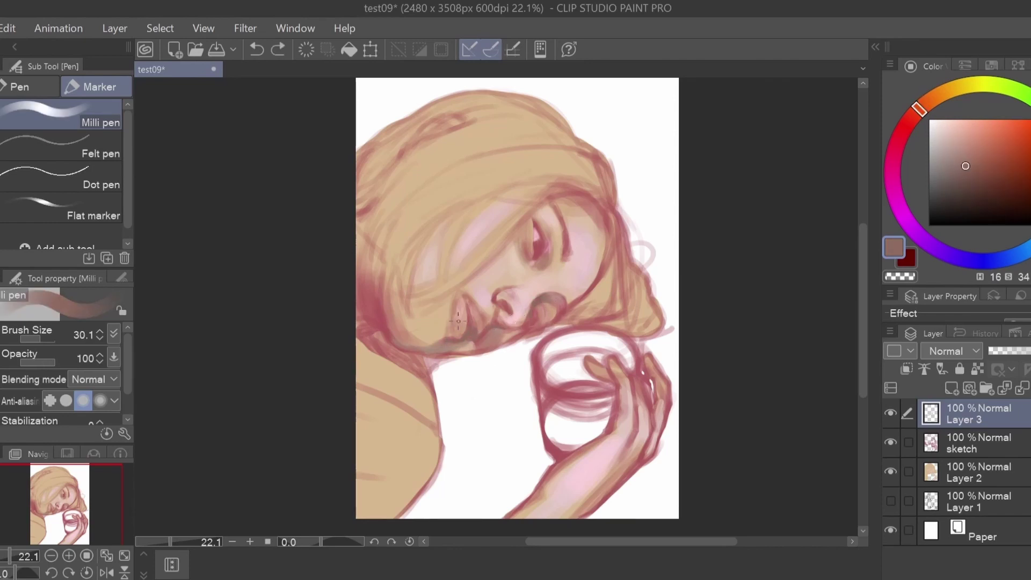
left_click(533, 322, "alt")
key("bracketleft")
key("bracketleft")
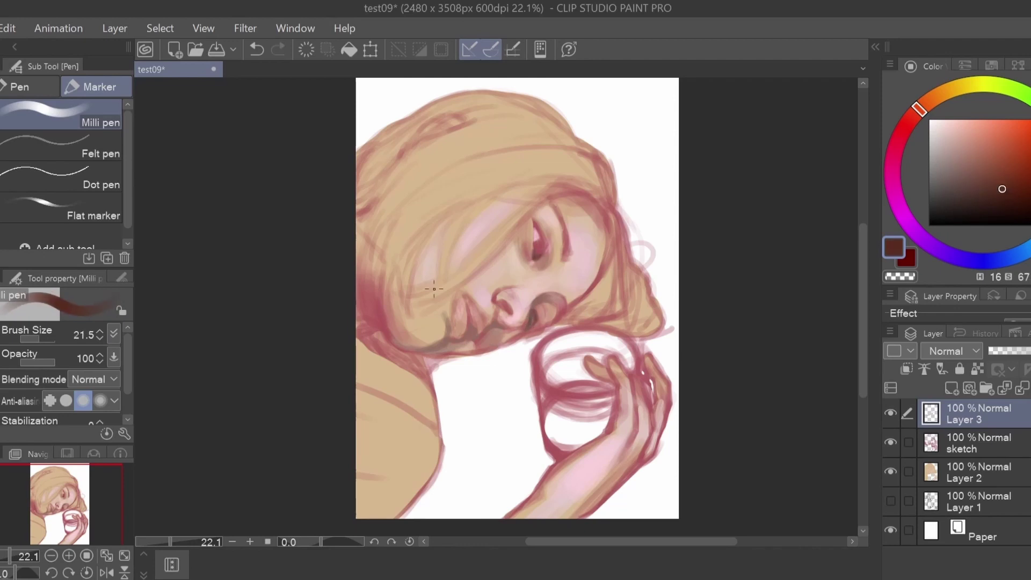
Step: Paint the iris and eyelids of the near eye with dark brown and sampled skin tones
left_click(983, 176)
left_click(987, 169)
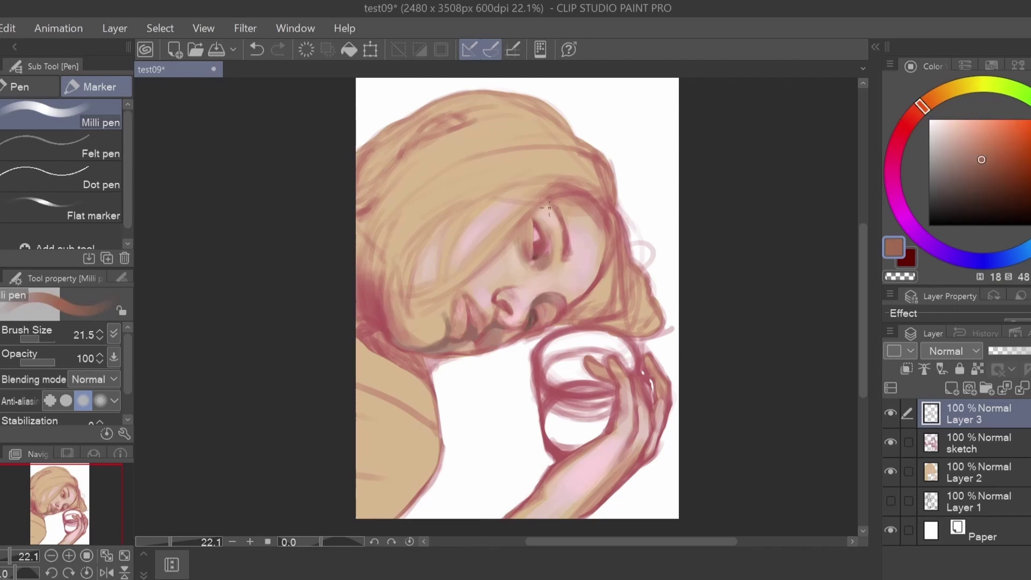
left_click(536, 252, "alt")
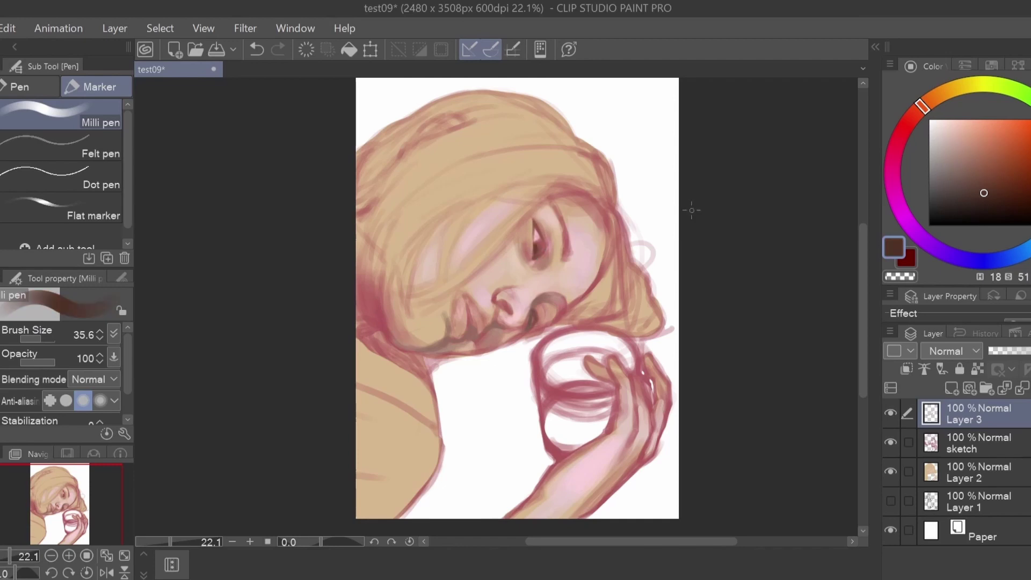
key("bracketleft")
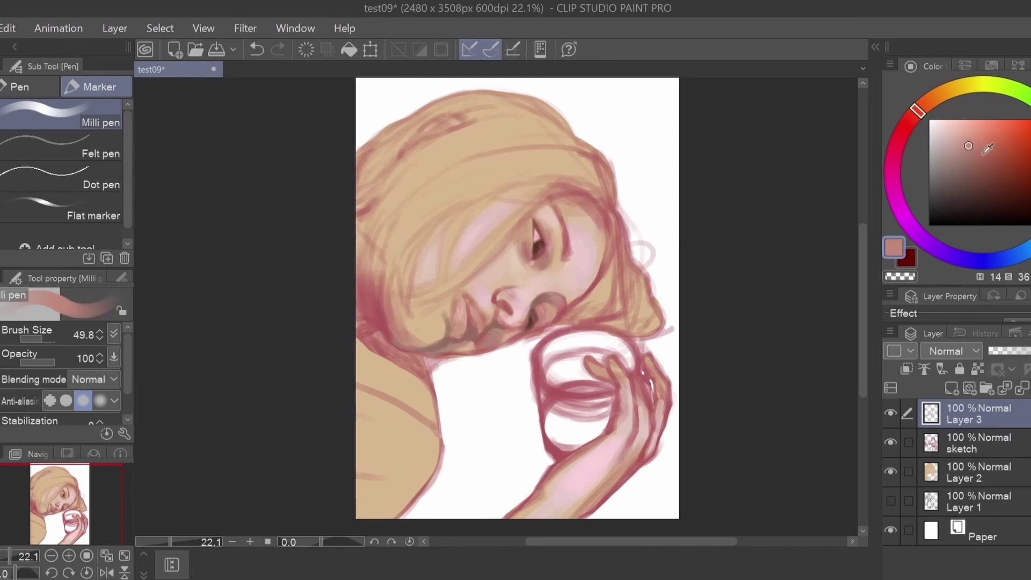
left_click(538, 303, "alt")
left_click(554, 245, "alt")
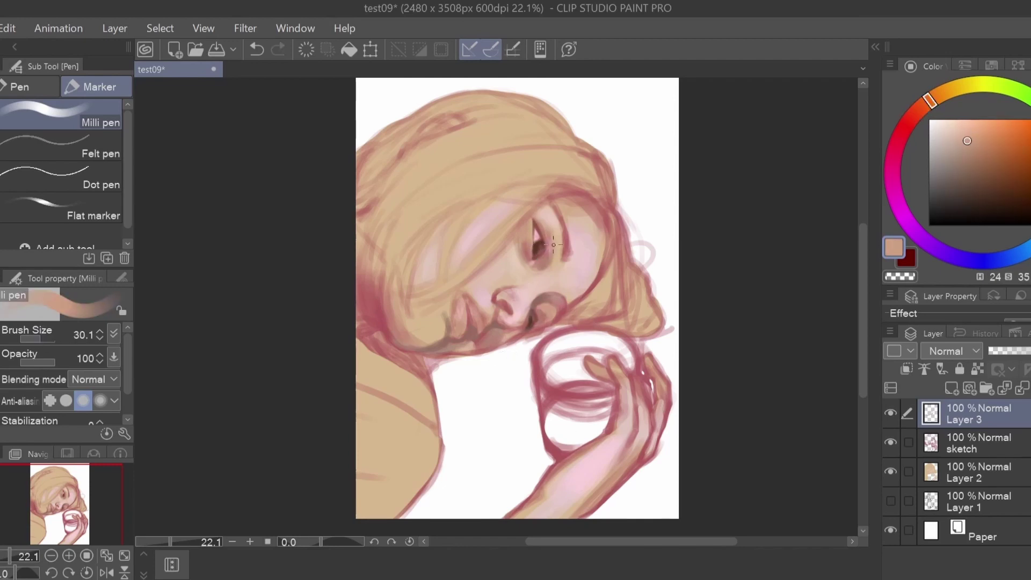
left_click(535, 242, "alt")
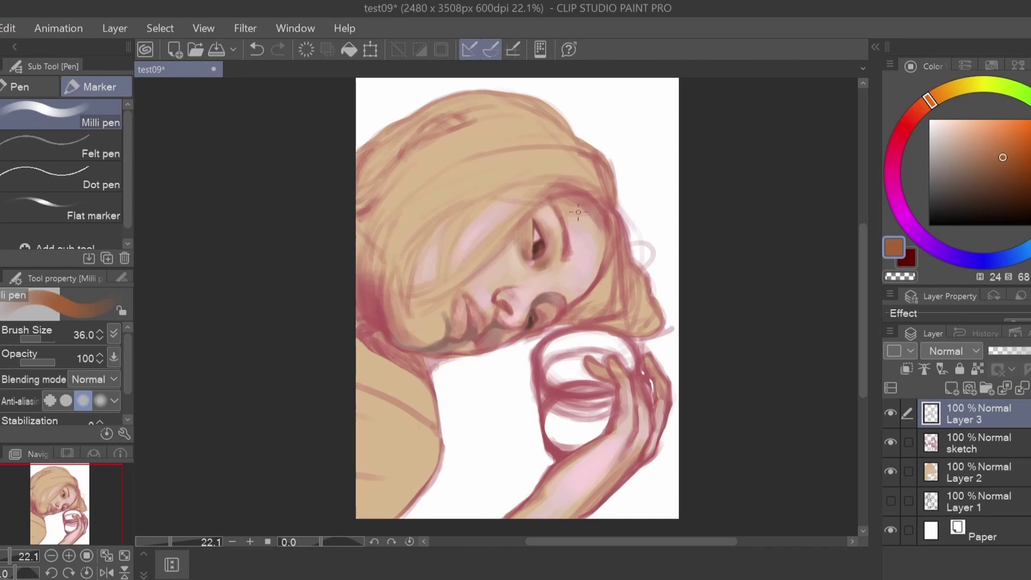
Step: Paint the near eyebrow in dark reddish brown at brush size 36
left_click(575, 213, "alt")
left_click(570, 215, "alt")
left_click(565, 216, "alt")
left_click(561, 217, "alt")
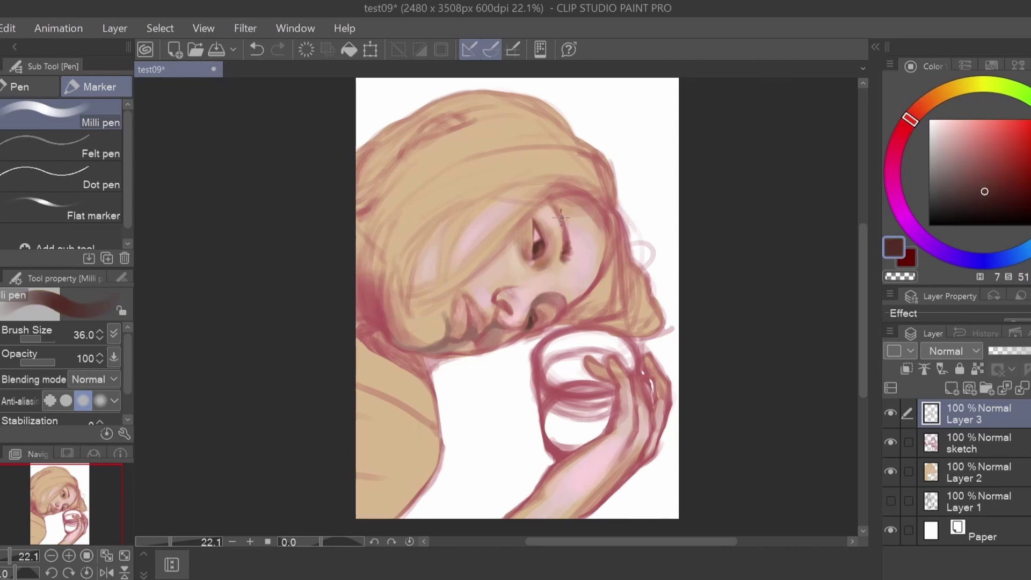
Step: Refine the far eyebrow and the nostril with dark reddish browns at brush size 22
key("bracketleft")
key("bracketleft")
key("bracketleft")
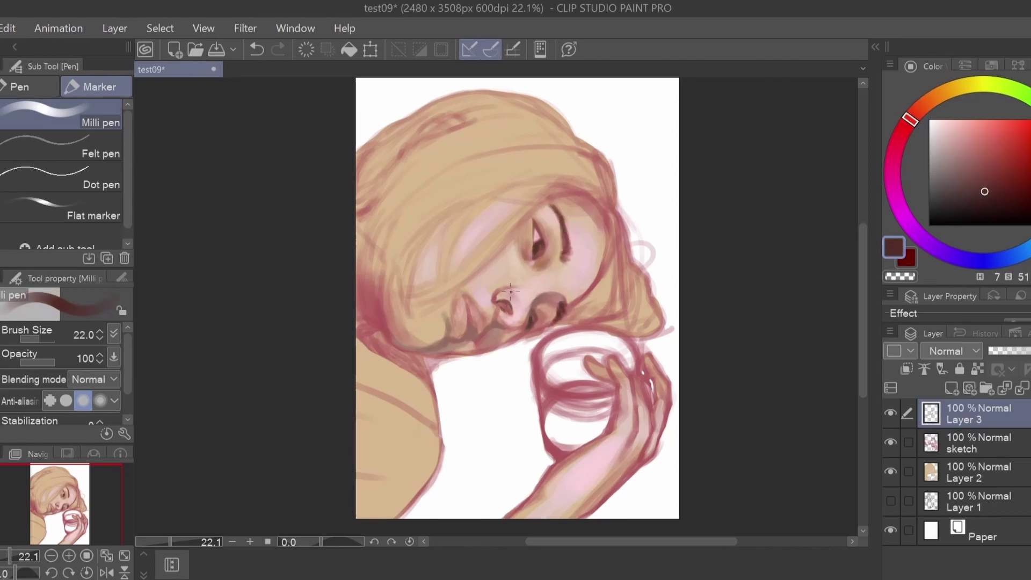
left_click(497, 324, "alt")
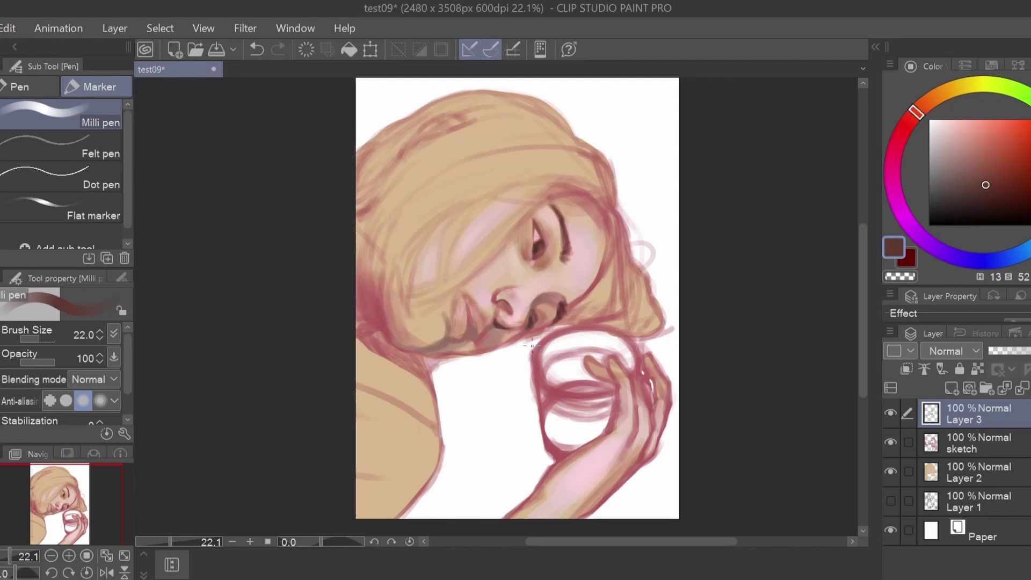
left_click(485, 327, "alt")
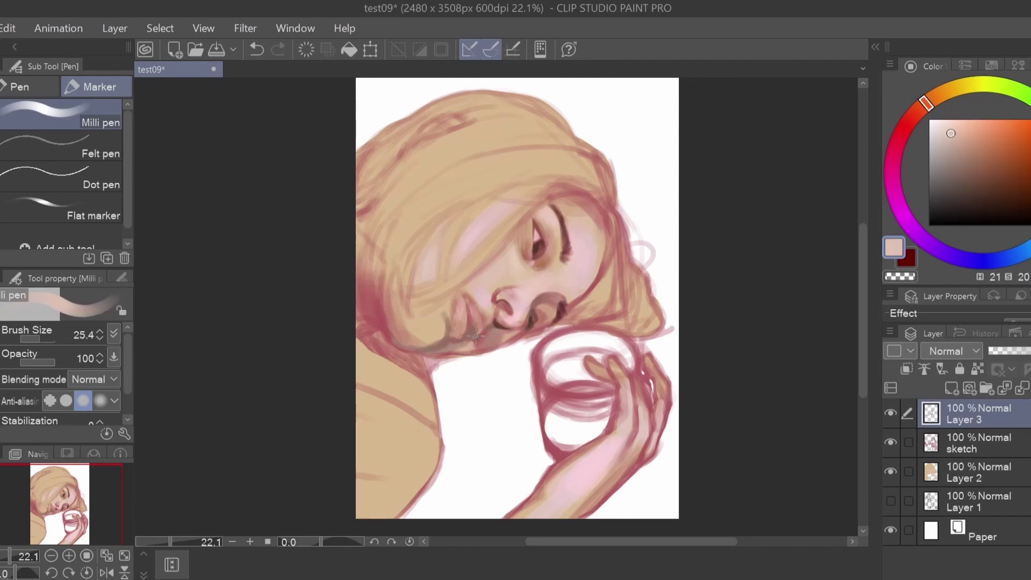
Step: Color the lips with dark crimson sampled from the portrait, refining them at brush size 32
left_click(496, 308, "alt")
left_click_drag(32, 340, 50, 343)
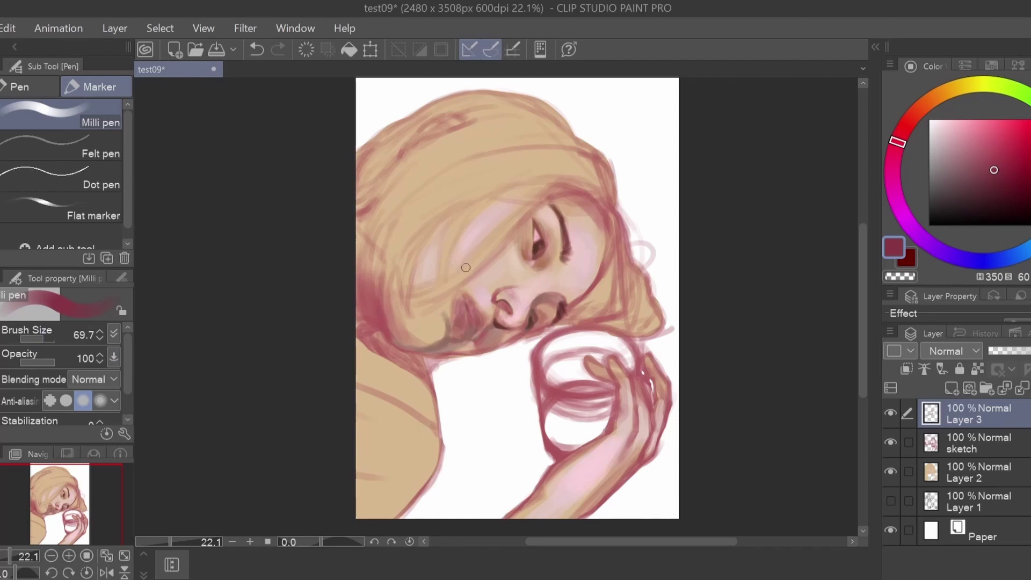
left_click(461, 296, "alt")
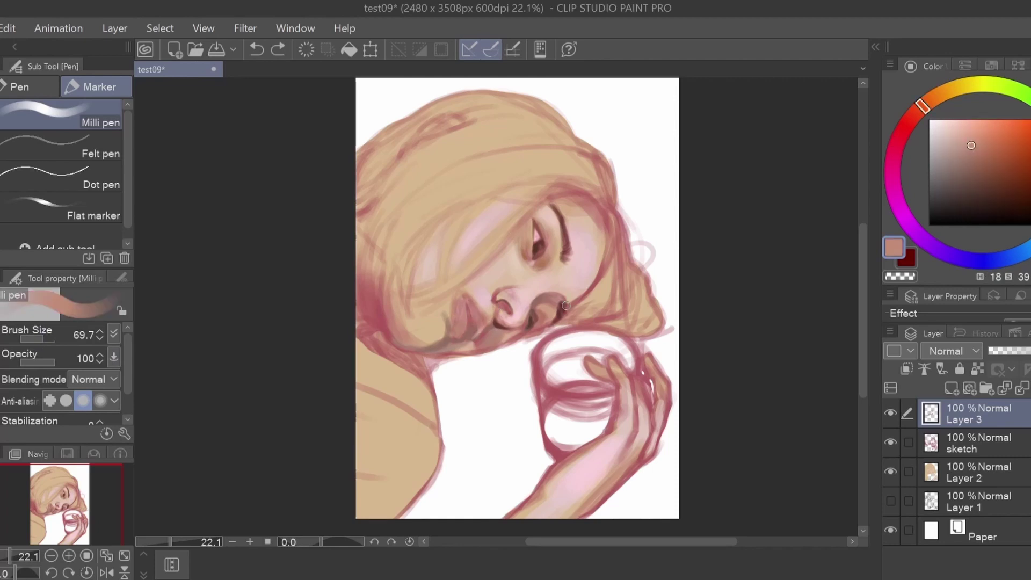
left_click(478, 327, "alt")
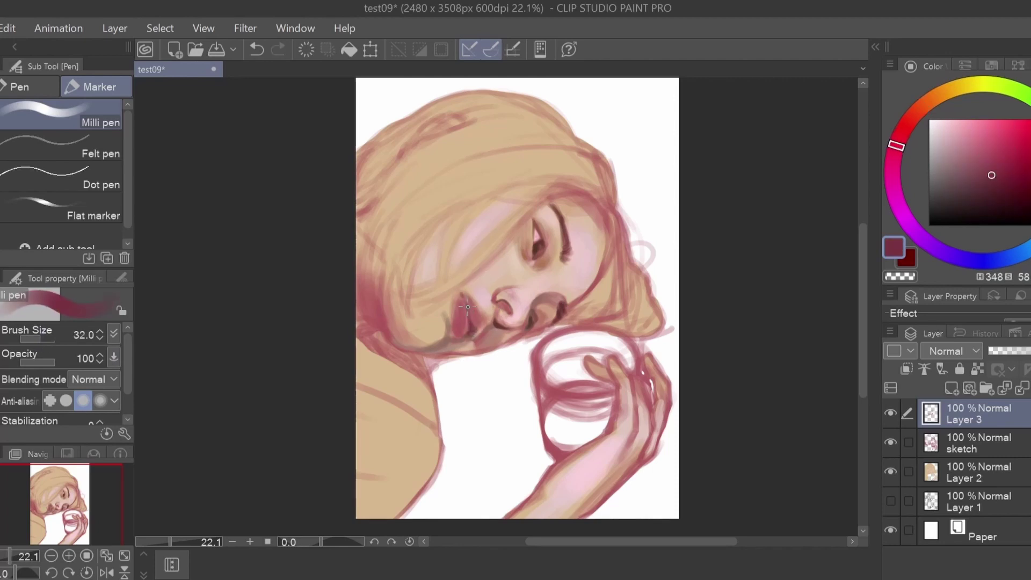
left_click_drag(468, 307, 465, 328)
Step: Blend pale pink and tan skin tones over the cheek and chin at opacity 78, checking the portrait in a mirrored view
left_click(502, 277, "alt")
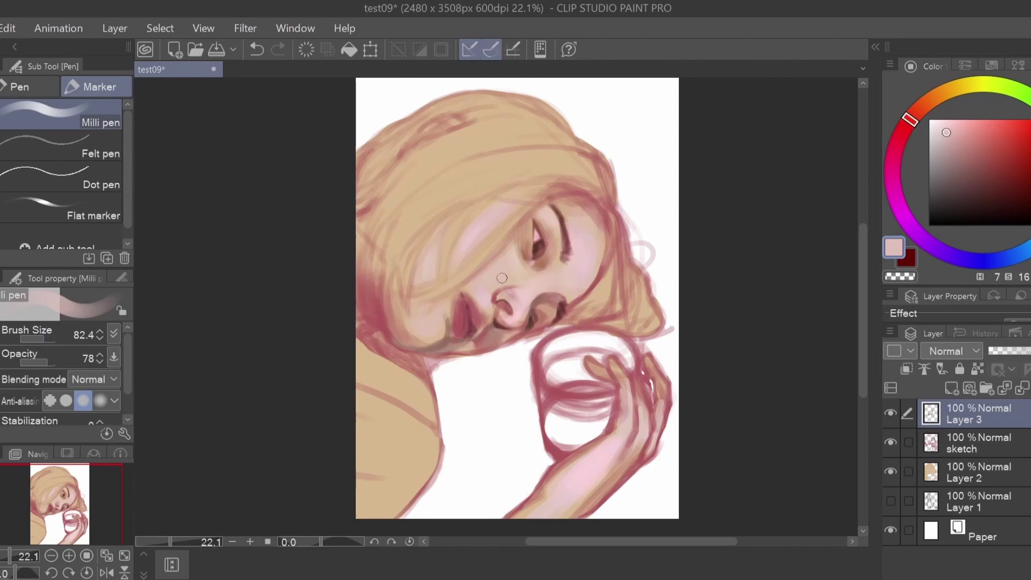
key("h")
left_click(391, 270, "alt")
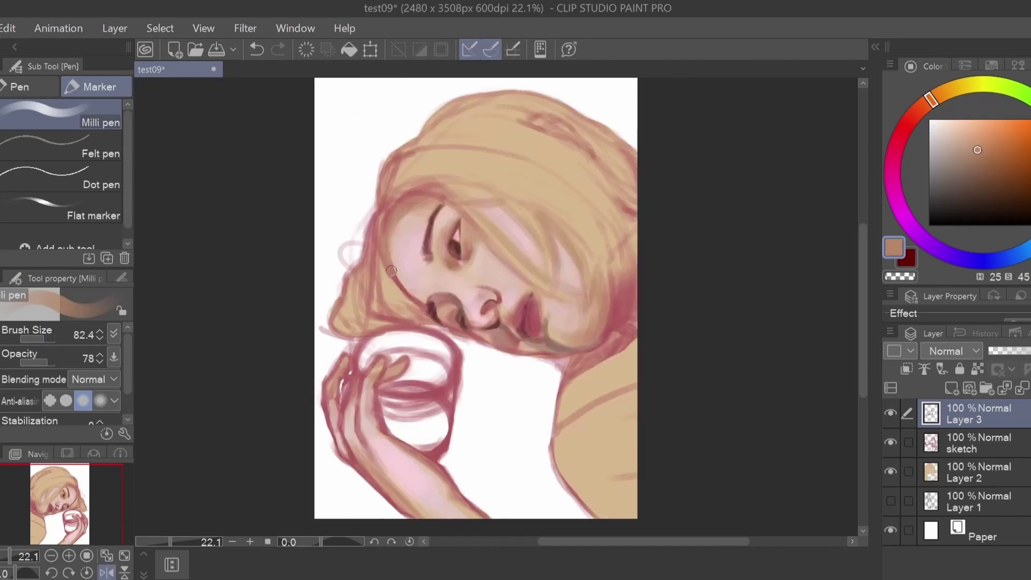
key("h")
left_click(515, 301, "alt")
left_click(496, 307, "alt")
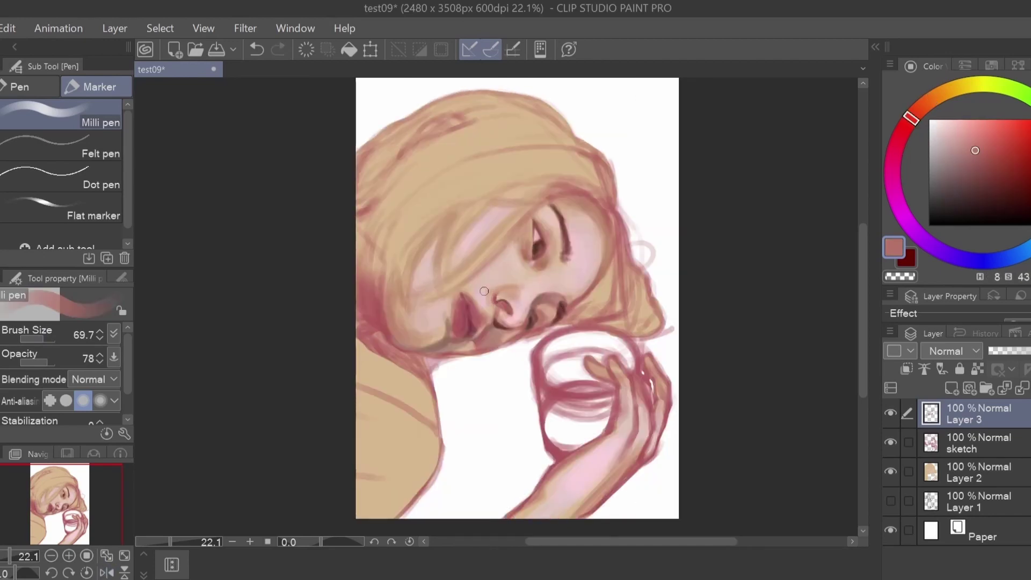
Step: Model the nose and the jaw edge with sampled skin and brown tones at opacity 66
left_click_drag(45, 342, 40, 339)
left_click(520, 300, "alt")
mouse_move(520, 300)
left_mouse_down()
mouse_move(497, 291)
mouse_move(512, 282)
left_mouse_up()
left_click(496, 294, "alt")
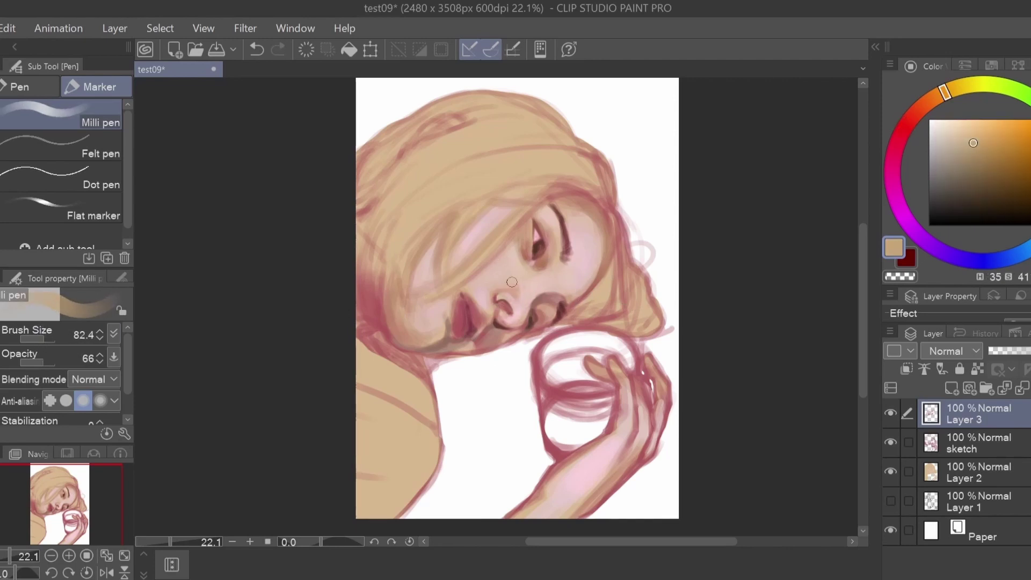
left_click(385, 337, "alt")
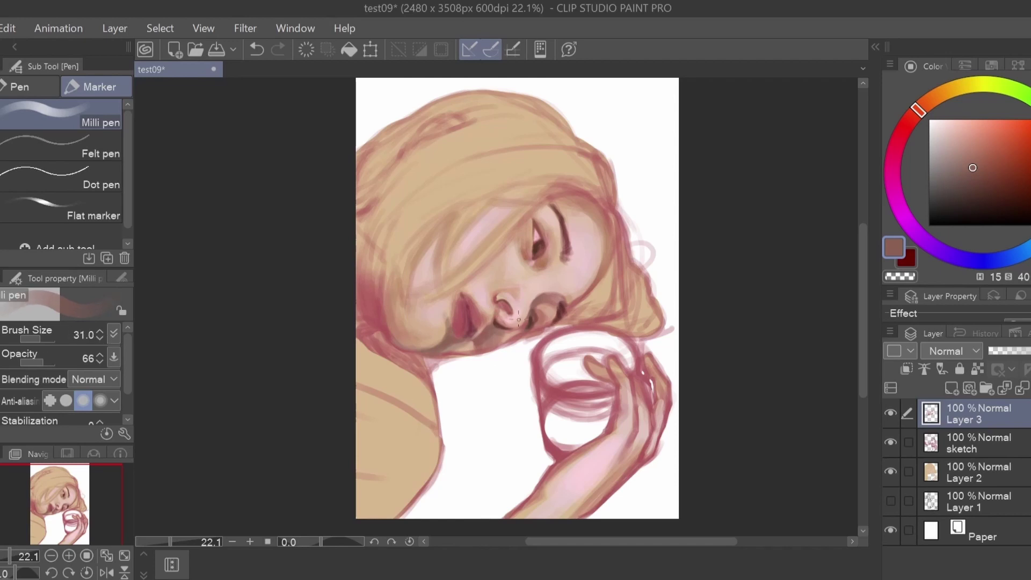
left_click(502, 345, "alt")
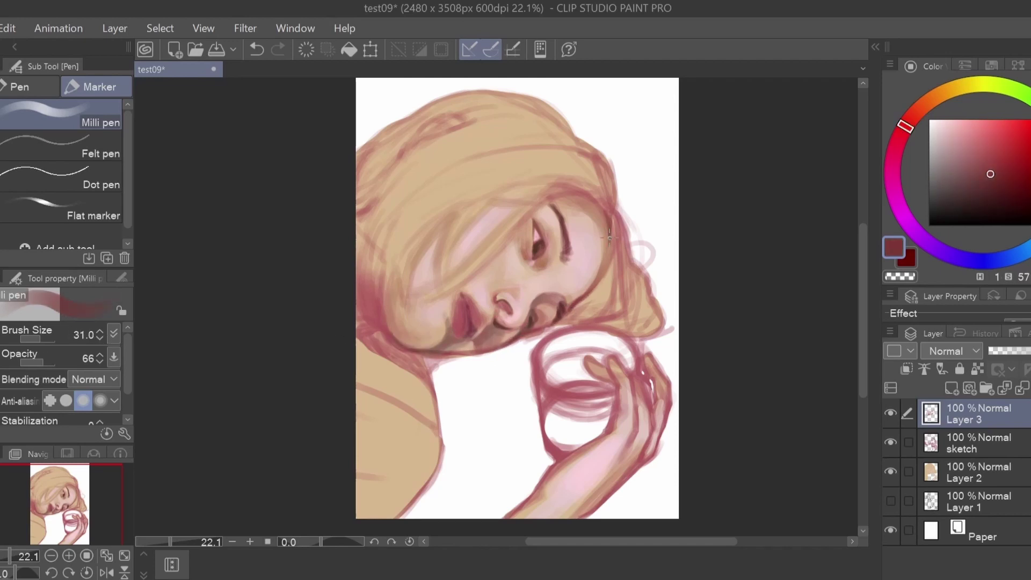
Step: Paint dark reddish shadows on the hair behind the cheek, along the jaw and on the neck
left_click(447, 267, "alt")
mouse_move(357, 280)
left_mouse_down()
mouse_move(395, 301)
mouse_move(443, 356)
mouse_move(424, 379)
left_mouse_up()
left_click(489, 341, "alt")
left_click_drag(424, 379, 462, 379)
mouse_move(411, 354)
left_mouse_down()
mouse_move(438, 395)
mouse_move(424, 395)
mouse_move(466, 361)
mouse_move(540, 330)
left_mouse_up()
left_click(429, 371, "alt")
left_click_drag(451, 357, 569, 323)
Step: Shift the shadow color to dark purple and deepen the shading under the jaw and on the neck
left_click_drag(906, 127, 892, 161)
left_click_drag(463, 357, 575, 323)
left_click_drag(893, 162, 907, 220)
left_click_drag(408, 355, 437, 396)
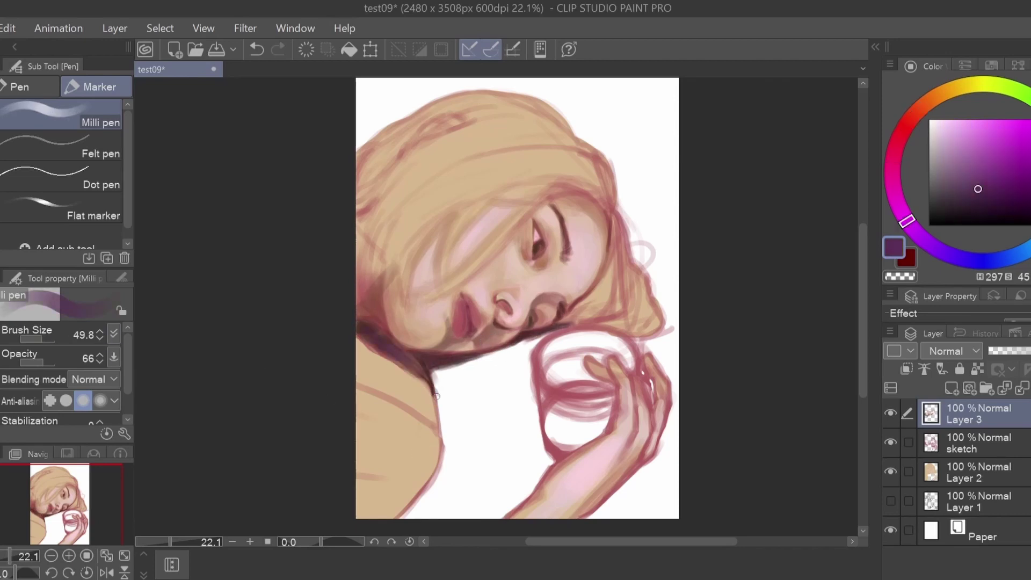
Step: Add dark blue shadow under the jaw and along the far side of the face
left_click(411, 360, "alt")
left_click(531, 348, "alt")
left_click_drag(564, 323, 613, 250)
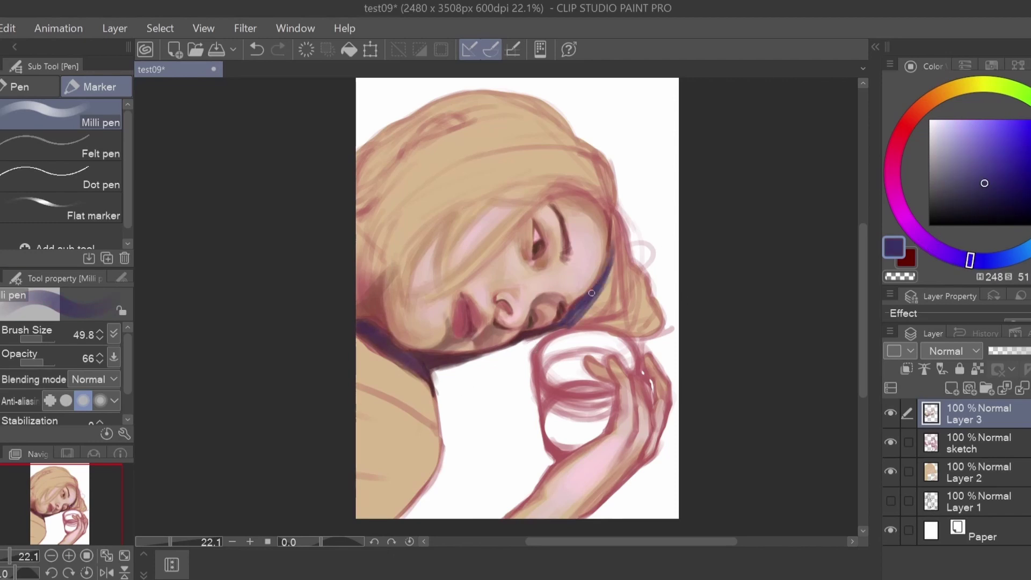
left_click_drag(613, 207, 564, 325)
Step: Brush dark blue shadow strands through the hair around the crown, temple and sides, at brush size 136.3 and opacity 66
left_click_drag(359, 212, 379, 198)
mouse_move(583, 301)
left_mouse_down()
mouse_move(612, 215)
mouse_move(577, 325)
left_mouse_up()
left_click_drag(411, 242, 403, 301)
mouse_move(397, 217)
left_mouse_down()
mouse_move(396, 248)
mouse_move(454, 196)
mouse_move(462, 104)
left_mouse_up()
left_click_drag(612, 155, 532, 193)
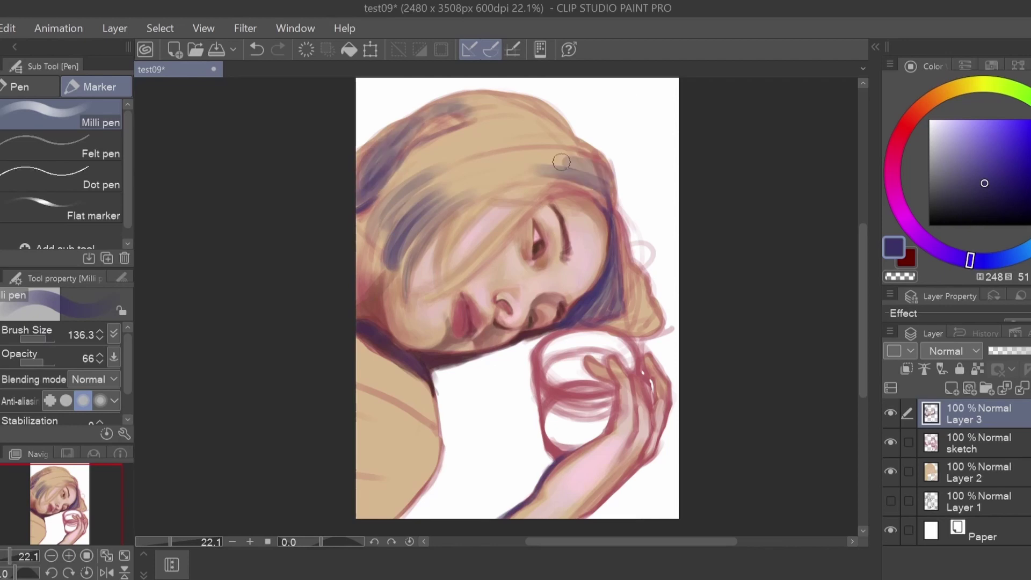
left_click_drag(607, 102, 489, 161)
mouse_move(623, 140)
left_mouse_down()
mouse_move(438, 174)
mouse_move(603, 194)
mouse_move(618, 296)
left_mouse_up()
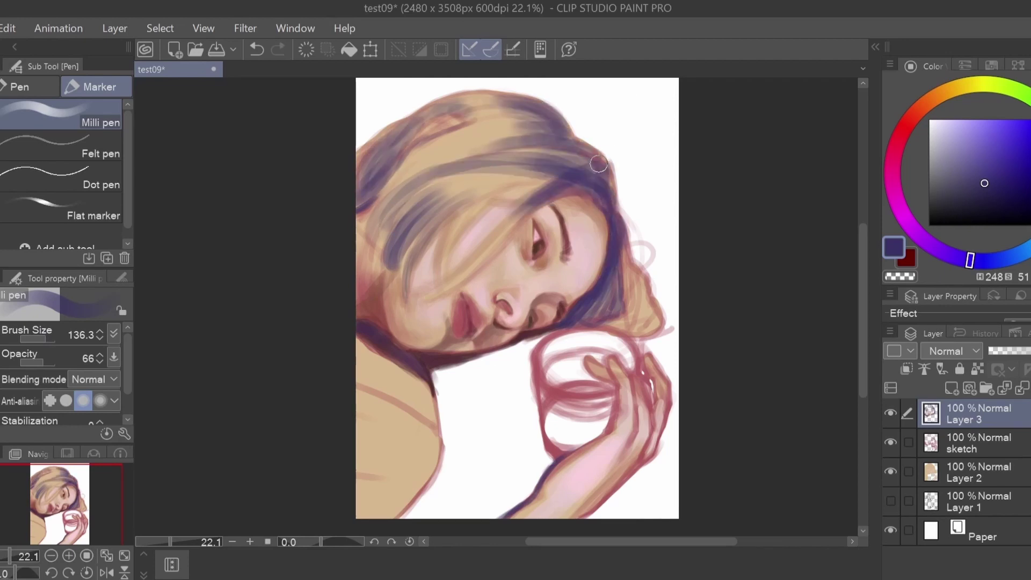
Step: Sweep broad dark blue strands across the crown and forelock, and shade the hair bunch beside the cup
left_click_drag(612, 205, 479, 138)
left_click_drag(540, 105, 400, 183)
left_click_drag(578, 151, 457, 107)
left_click_drag(640, 268, 653, 333)
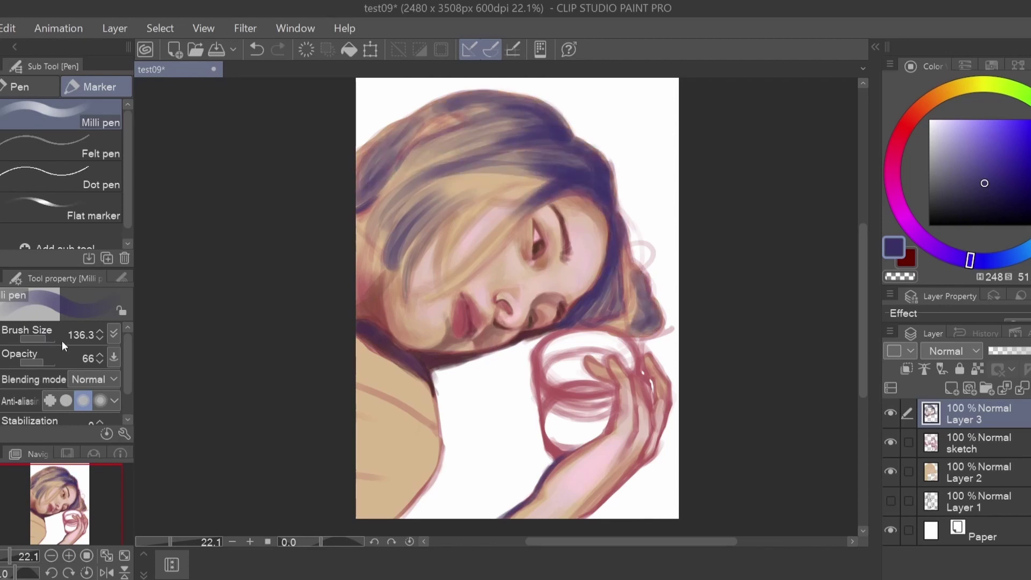
Step: At brush size 69.7, add narrower dark blue strands to the hair bunch, the cheek locks and the hair behind the cheek
key("bracketleft")
key("bracketleft")
left_click_drag(644, 242, 652, 301)
left_click_drag(596, 327, 647, 325)
left_click_drag(656, 284, 644, 321)
left_click_drag(486, 252, 414, 304)
left_click_drag(371, 241, 425, 150)
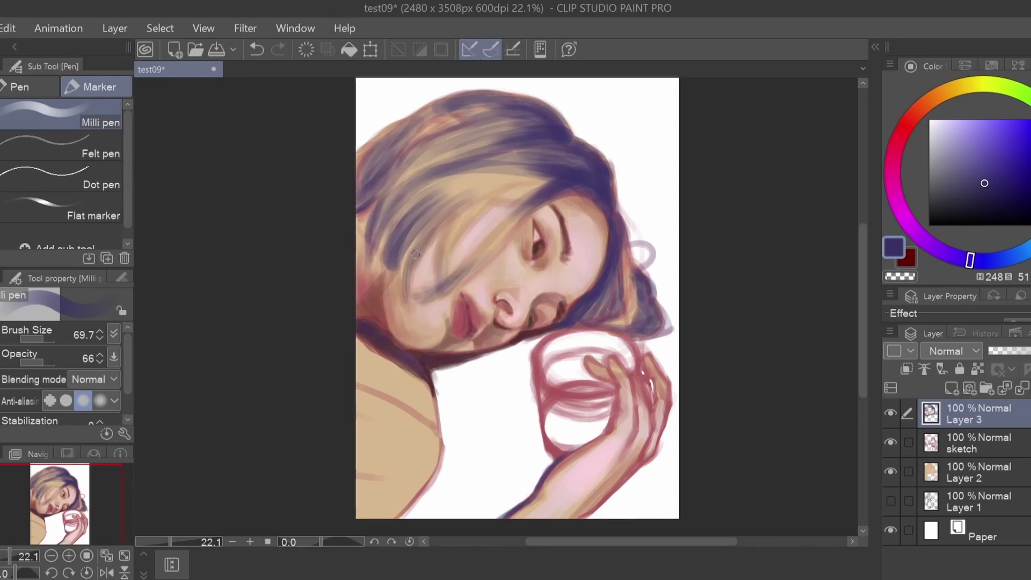
mouse_move(411, 263)
left_mouse_down()
mouse_move(534, 188)
mouse_move(370, 263)
left_mouse_up()
Step: Glaze sampled dark brown over the blond areas of the crown, fringe and cheek strands at brush size 115.3
left_click(440, 215, "alt")
mouse_move(387, 183)
left_mouse_down()
mouse_move(510, 129)
mouse_move(489, 129)
left_mouse_up()
key("bracketright")
key("bracketright")
left_click_drag(397, 215, 550, 161)
left_click_drag(418, 252, 473, 177)
left_click_drag(392, 145, 561, 135)
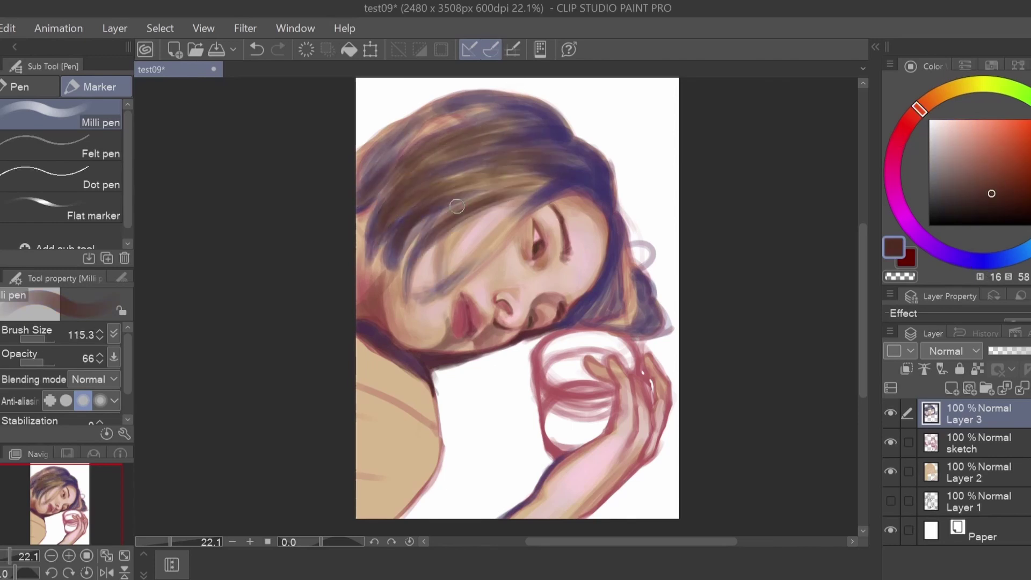
left_click_drag(531, 177, 446, 268)
left_click_drag(607, 242, 615, 290)
mouse_move(479, 169)
left_mouse_down()
mouse_move(399, 205)
mouse_move(537, 156)
left_mouse_up()
Step: Deepen the outer contour of the crown and the strands falling past the temple with dark teal
left_click(609, 210, "alt")
mouse_move(376, 188)
left_mouse_down()
mouse_move(430, 110)
mouse_move(387, 156)
left_mouse_up()
left_click(483, 108, "alt")
left_click_drag(441, 102, 365, 209)
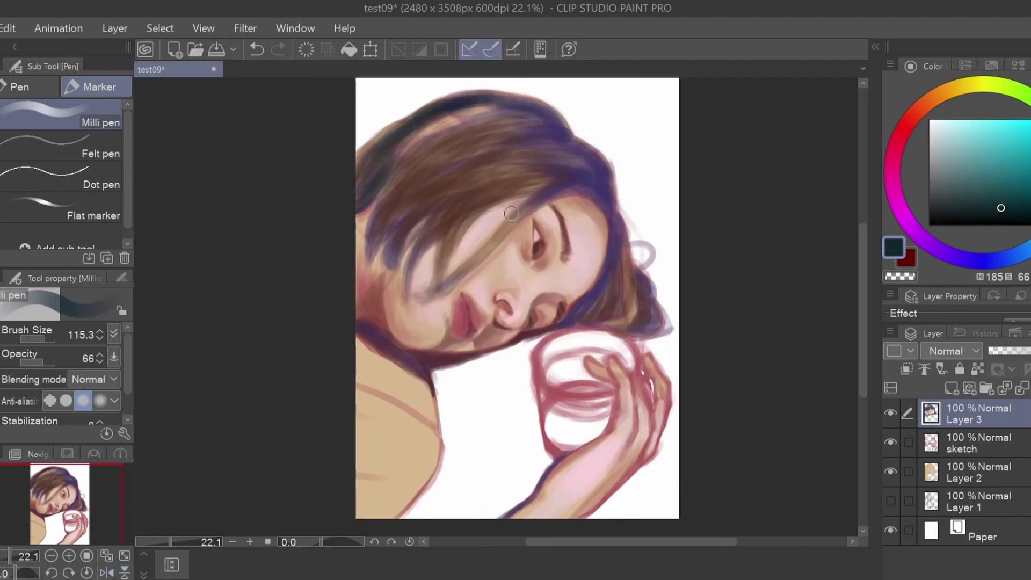
left_click_drag(473, 107, 612, 205)
left_click_drag(580, 140, 629, 290)
left_click_drag(548, 177, 376, 252)
left_click_drag(451, 172, 409, 284)
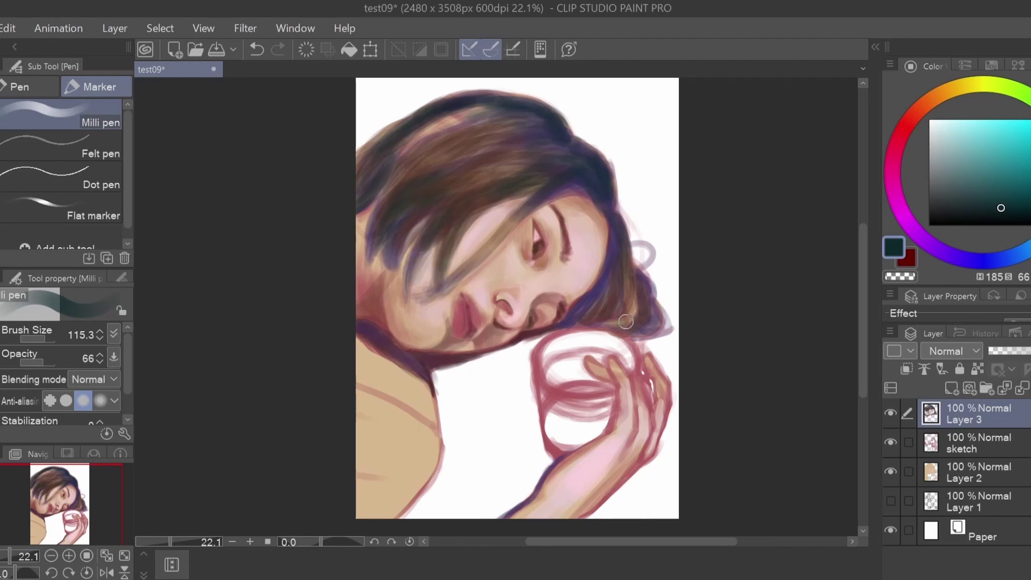
Step: Darken the hair along the far side of the face and the bunch beside the cup with dark teal
left_click_drag(618, 241, 569, 322)
left_click_drag(612, 221, 601, 322)
left_click_drag(631, 285, 660, 333)
left_click_drag(510, 171, 451, 145)
left_click_drag(467, 269, 414, 311)
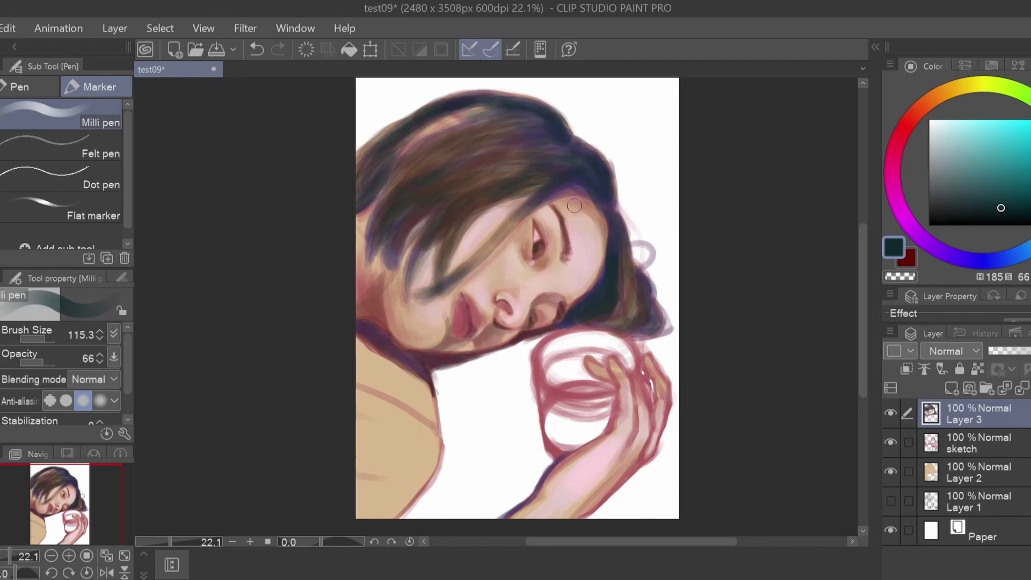
Step: Shrink the brush and paint dark teal strands in the hair behind the cheek, undoing the last stroke on the crown
key("bracketleft")
key("bracketleft")
key("bracketleft")
key("bracketleft")
left_click_drag(387, 194, 360, 253)
left_click_drag(419, 226, 398, 279)
mouse_move(425, 148)
left_mouse_down()
mouse_move(457, 117)
mouse_move(408, 140)
mouse_move(473, 110)
left_mouse_up()
key("ctrl+z")
Step: Cover the pale patch on the crown with purplish tones and streak olive-gold highlights through the hair, narrowing the brush to 25.4
key("bracketleft")
key("bracketleft")
key("bracketleft")
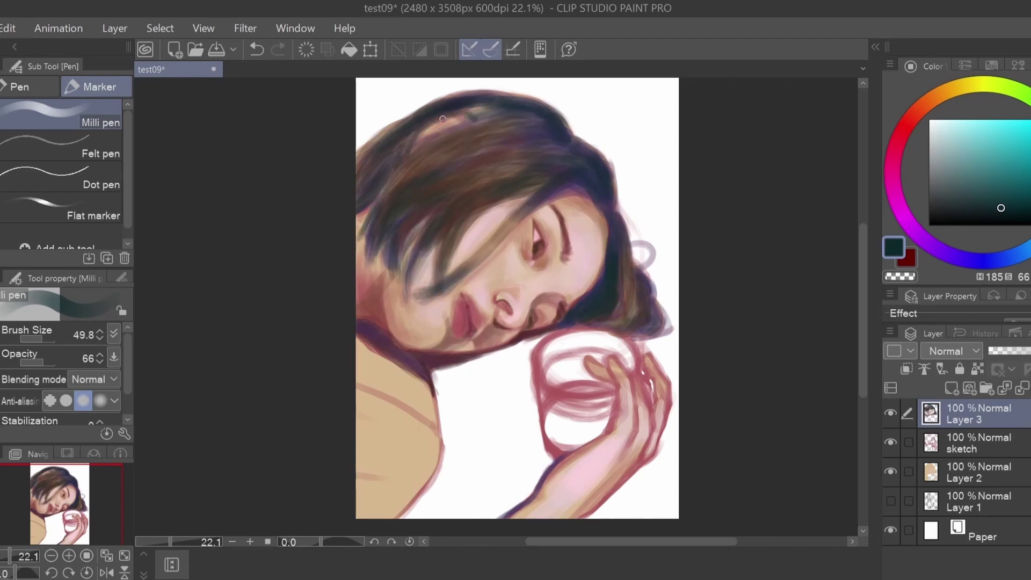
left_click(475, 114, "alt")
mouse_move(408, 134)
left_mouse_down()
mouse_move(468, 121)
mouse_move(409, 140)
mouse_move(495, 168)
left_mouse_up()
left_click(421, 152, "alt")
mouse_move(462, 134)
left_mouse_down()
mouse_move(402, 172)
mouse_move(414, 161)
left_mouse_up()
left_click_drag(526, 159, 465, 190)
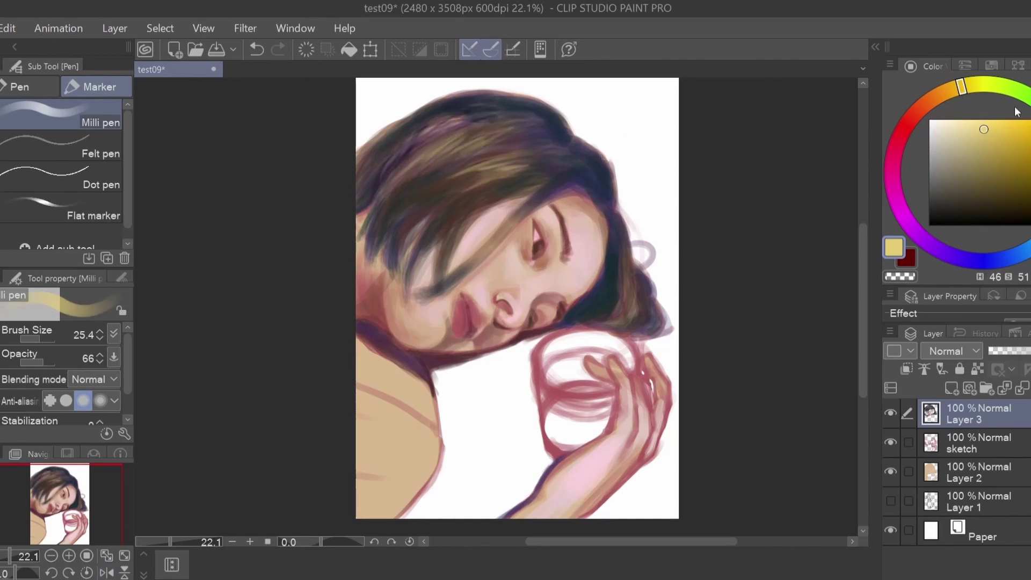
Step: Undo the last highlight stroke and add a thin lavender strand on the far-side hair at brush size 17
left_click(473, 161, "alt")
key("ctrl+z")
left_click(499, 225, "alt")
key("bracketleft")
key("bracketleft")
left_click_drag(611, 257, 625, 295)
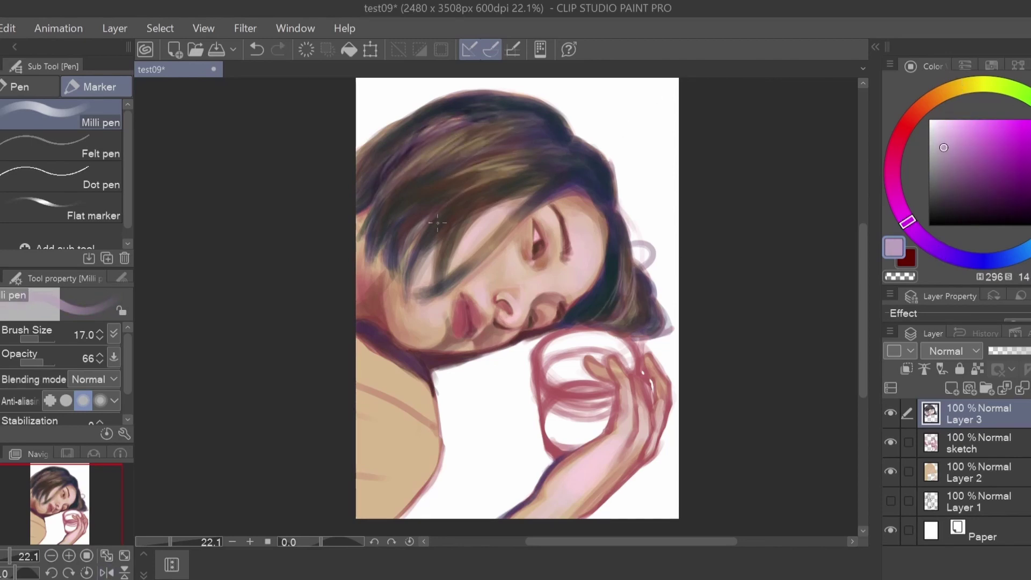
Step: Try fine lavender strands over the temple at brush size 12, undoing unwanted strokes and checking the canvas mirrored
mouse_move(438, 222)
left_mouse_down()
mouse_move(538, 183)
mouse_move(498, 189)
left_mouse_up()
key("ctrl+z")
key("bracketleft")
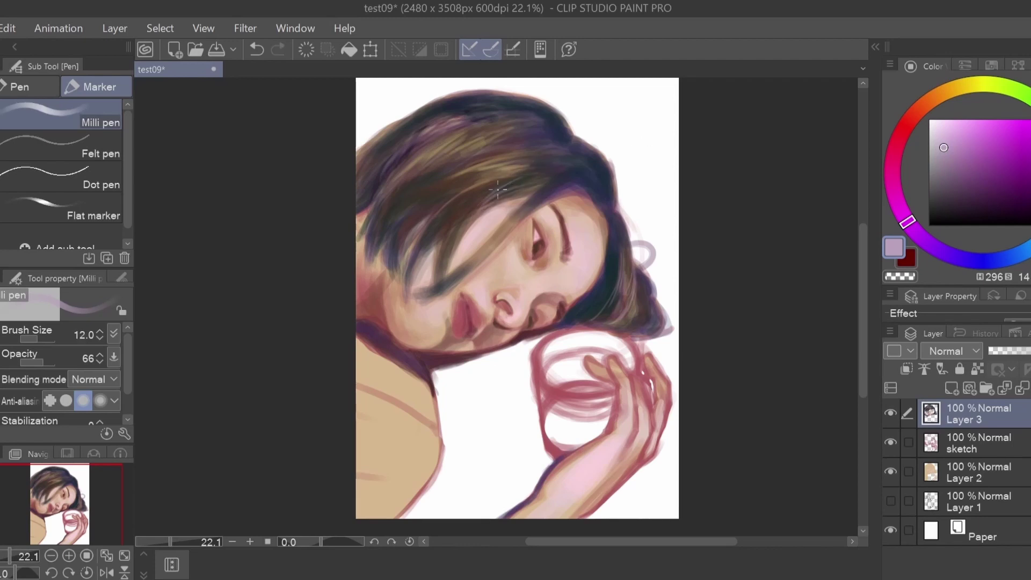
key("h")
key("ctrl+z")
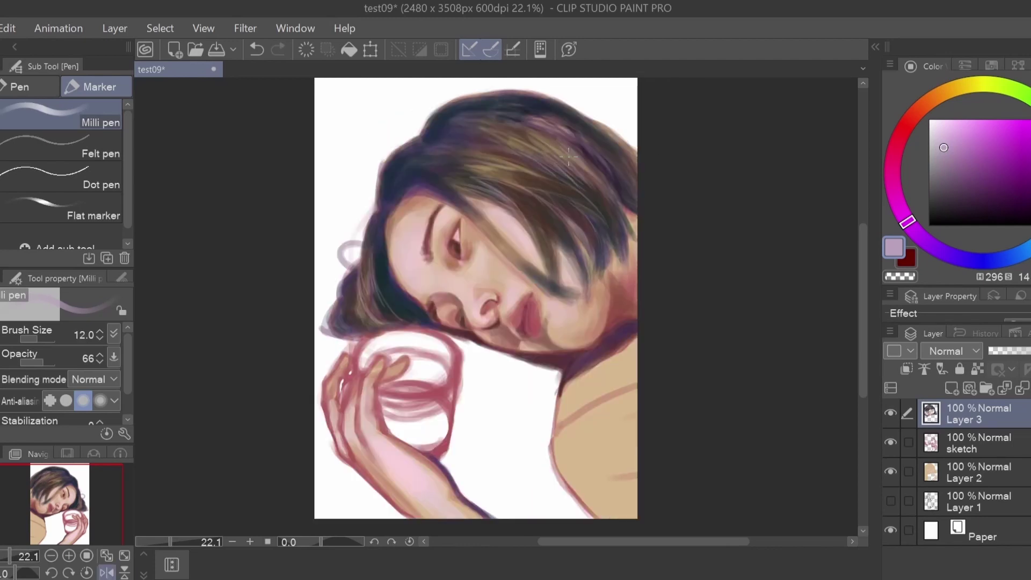
key("h")
Step: Add thin olive strands in the hair near the temple at brush size 17
key("bracketright")
left_click(430, 162, "alt")
left_click(515, 233, "alt")
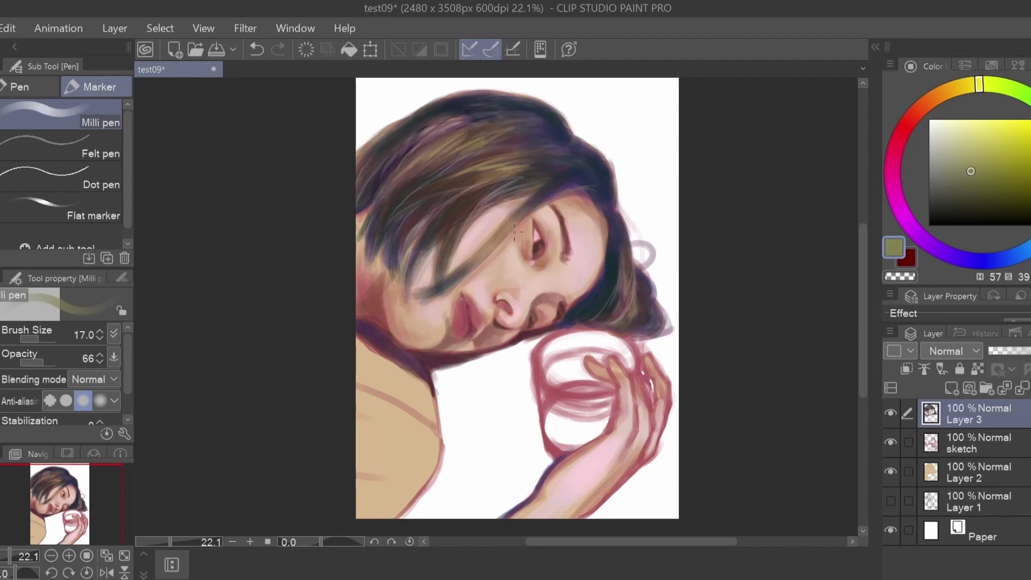
Step: Blend reddish brown into the lock across the cheek and the top of the hair at brush size 69.7, undoing the last stroke
left_click(465, 276, "alt")
key("bracketright")
key("bracketright")
key("bracketright")
key("bracketright")
key("bracketright")
key("bracketright")
left_click(532, 154, "alt")
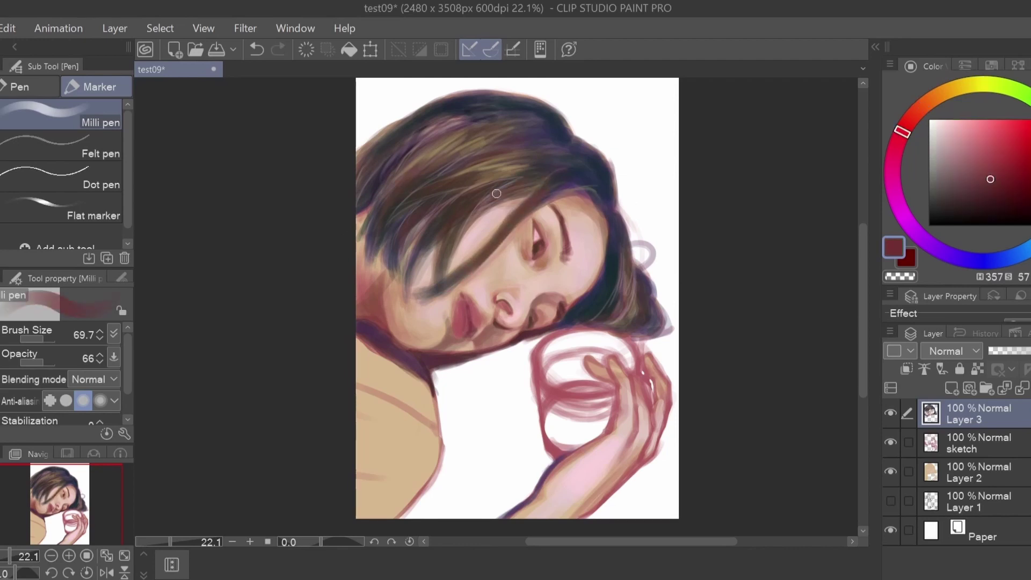
left_click(462, 137, "alt")
key("ctrl+z")
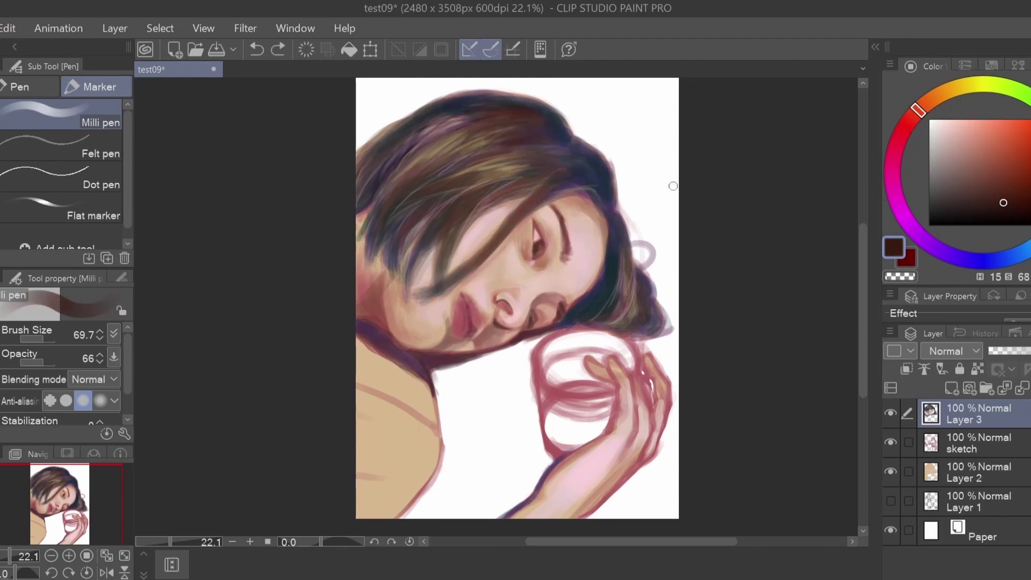
Step: With the canvas mirrored, deepen the hair bunch and outer hair with dark brown at opacity 43, and restore the normal view
left_click(617, 295, "alt")
key("h")
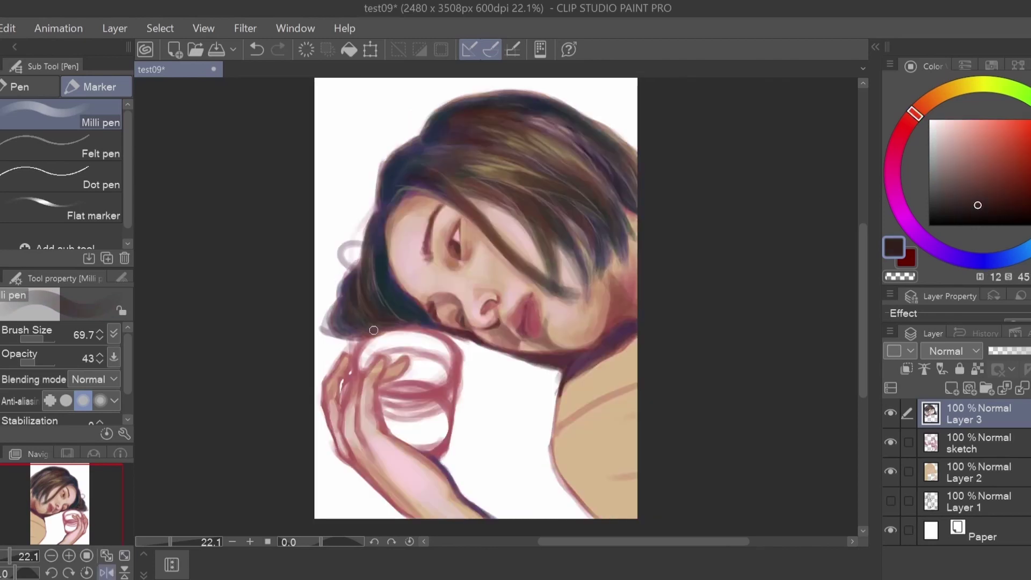
left_click_drag(623, 162, 614, 315)
key("h")
Step: Refine the far eye's lid and socket with sampled brown and reddish skin tones at brush size 24
key("bracketleft")
key("bracketleft")
key("bracketleft")
key("bracketleft")
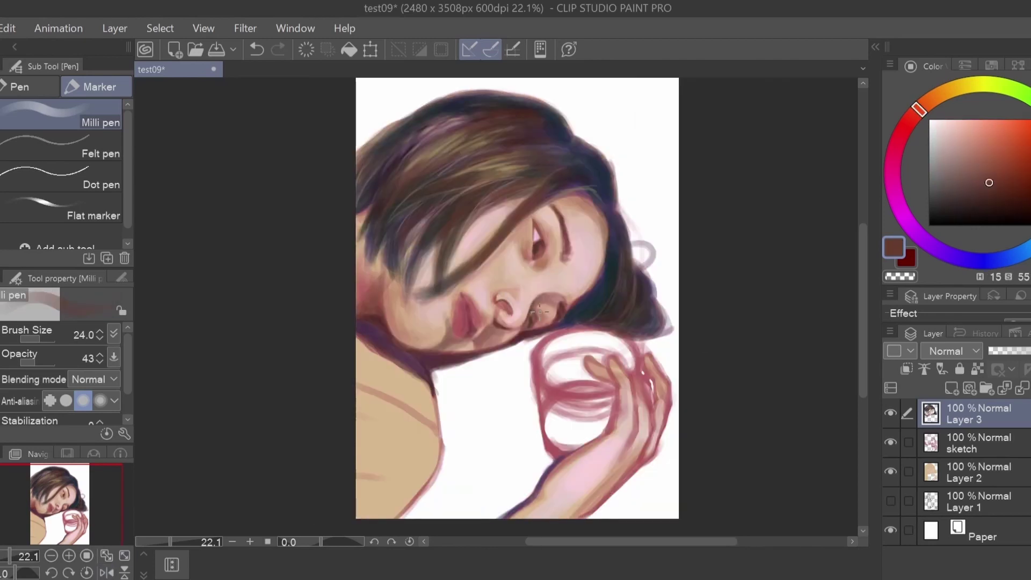
left_click(536, 317, "alt")
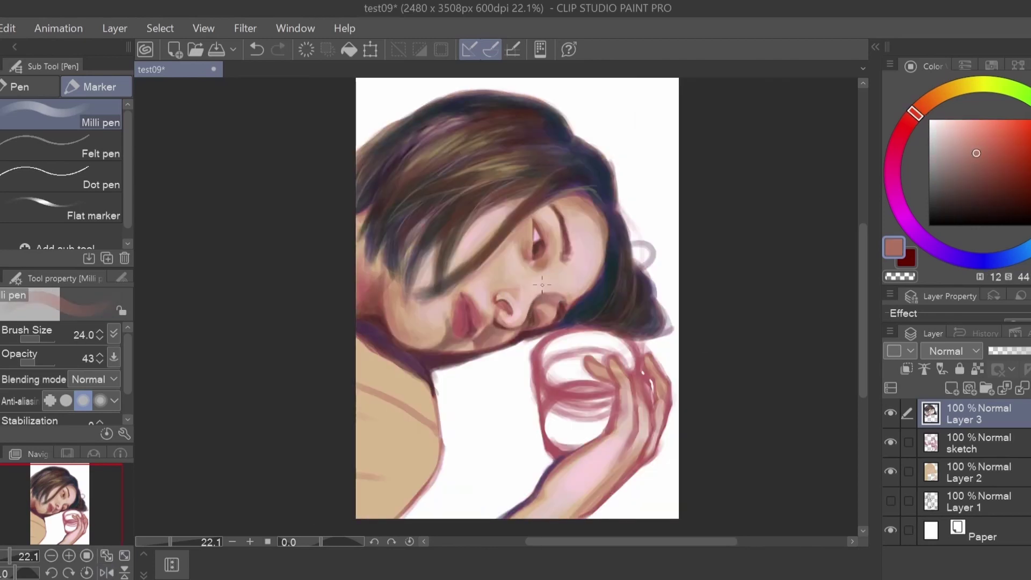
left_click(524, 294, "alt")
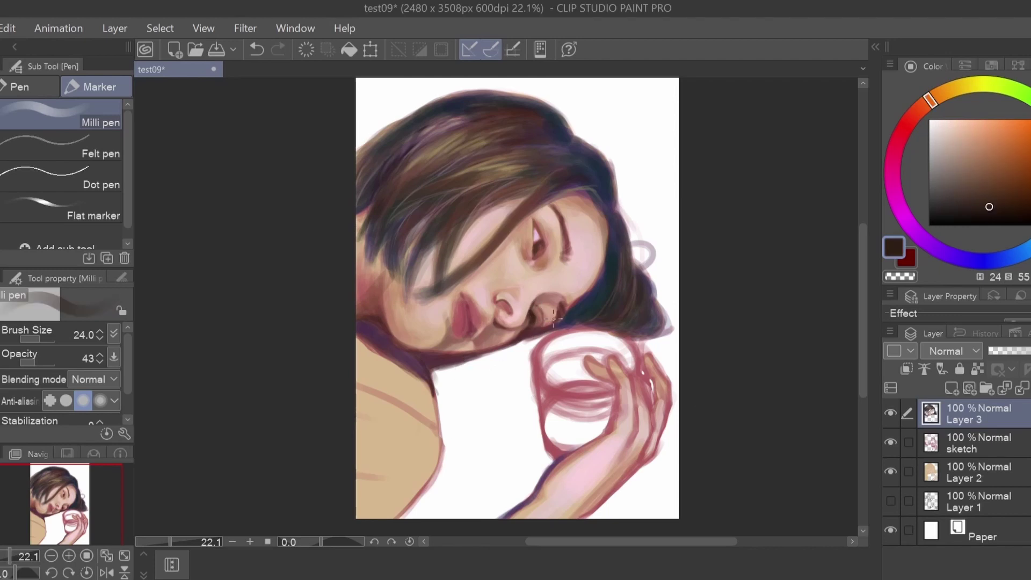
Step: Refine both eyes with sampled skin and dark red tones, reducing the brush to 15.4 for the details
left_click(543, 239, "alt")
key("bracketright")
key("bracketright")
key("bracketright")
left_click(561, 237, "alt")
left_click(550, 247, "alt")
key("bracketleft")
key("bracketleft")
key("bracketleft")
key("bracketleft")
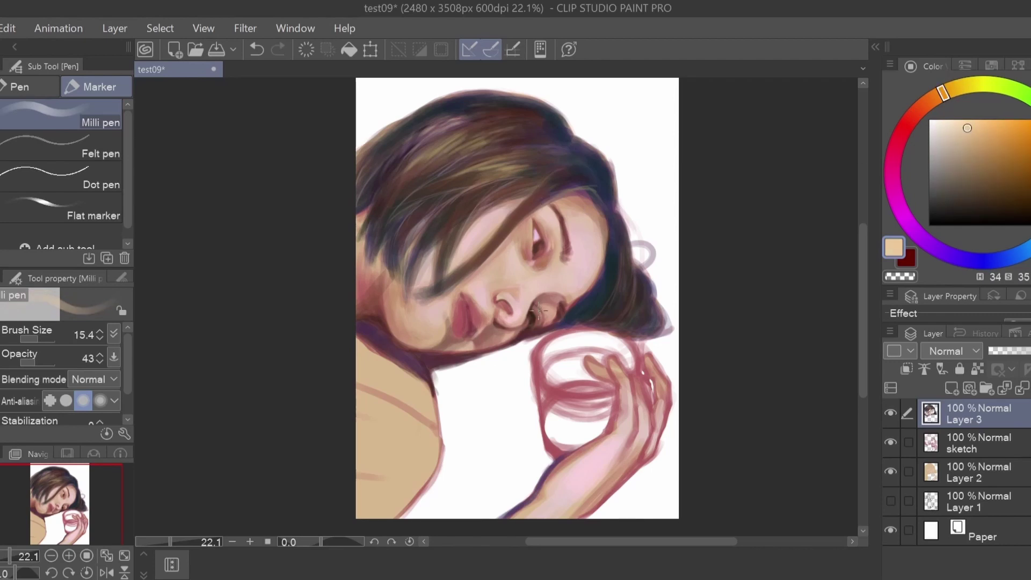
left_click(545, 250, "alt")
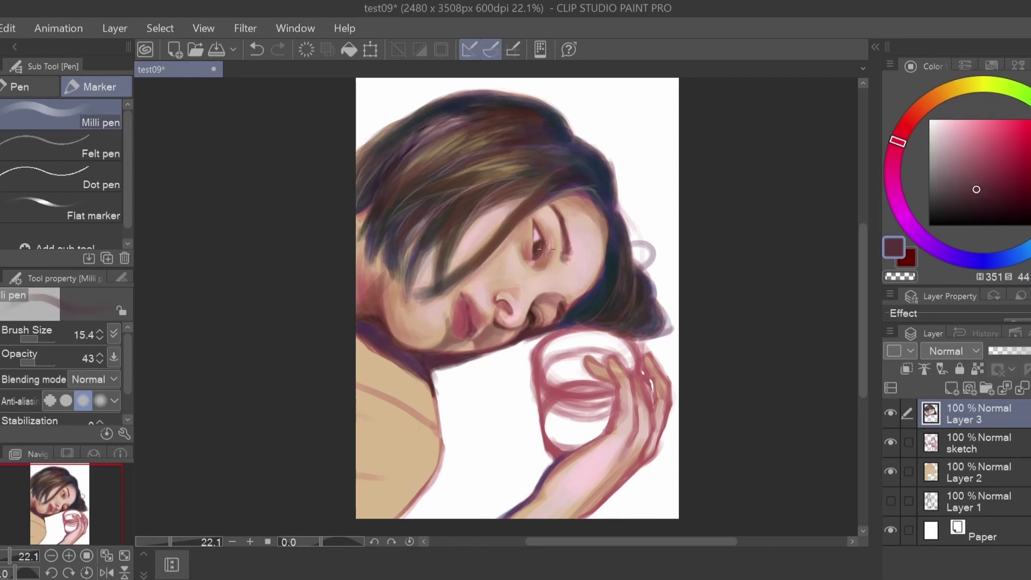
Step: Smooth the skin around the eyes and nose with sampled peach tones at brush size 32 and opacity 63
left_click(495, 307, "alt")
key("bracketright")
key("bracketright")
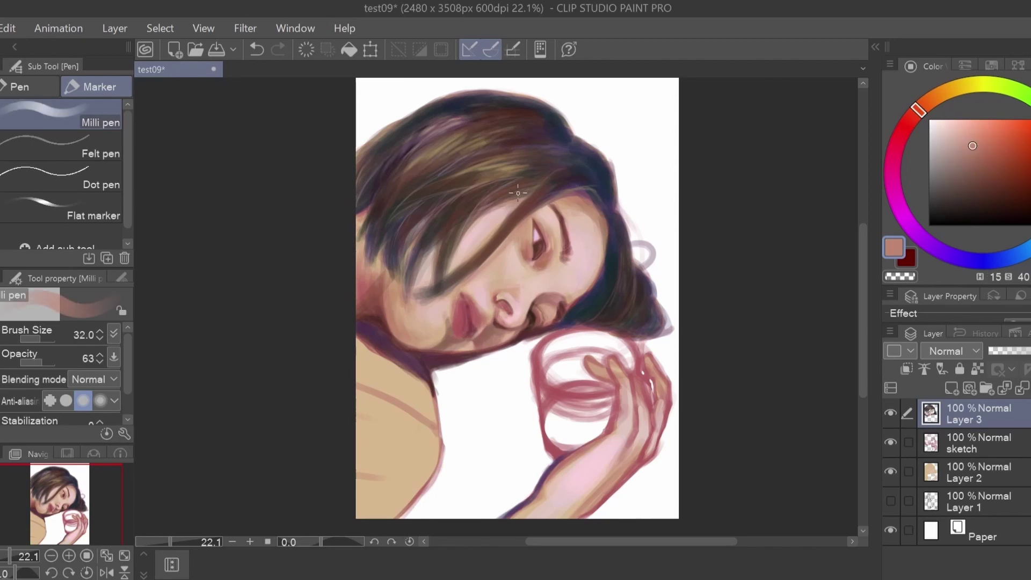
left_click(536, 263, "alt")
left_click(565, 290, "alt")
Step: Enlarge the brush to 82.4 and paint purplish shadow and pale pink skin tones across the upper shoulder
key("bracketright")
key("bracketright")
key("bracketright")
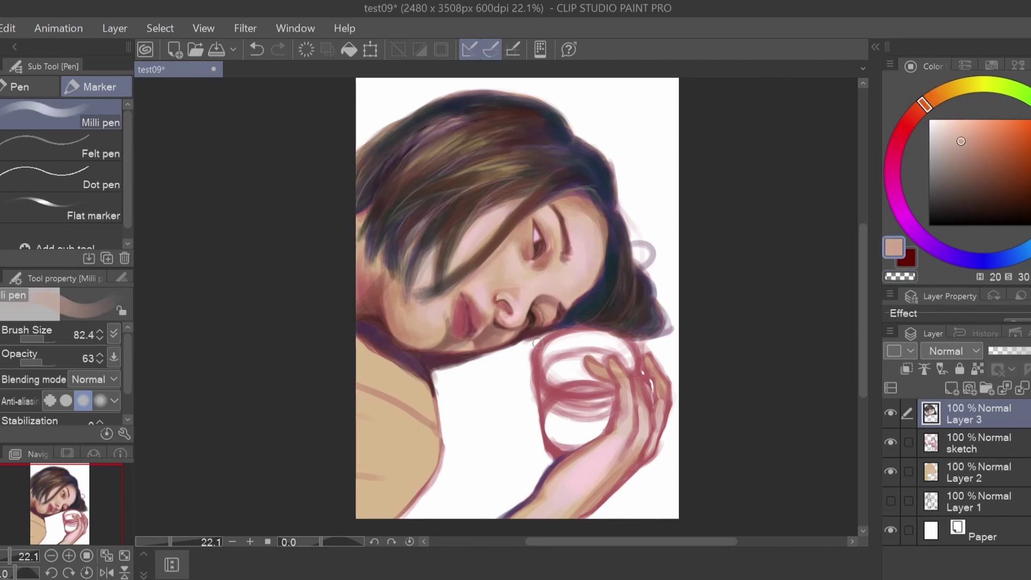
left_click(360, 350, "alt")
left_click_drag(360, 349, 413, 408)
left_click(387, 376, "alt")
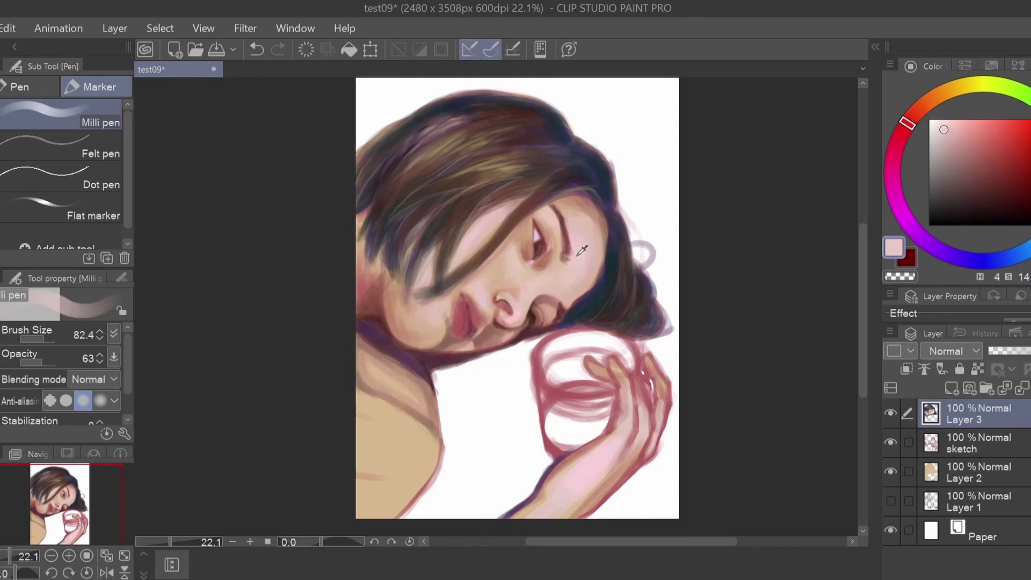
left_click_drag(376, 360, 419, 411)
Step: In the mirrored view, blend sampled tan and peach along the shoulder's outer edge, and return to the normal view
key("h")
left_click(572, 419, "alt")
left_click_drag(569, 408, 591, 371)
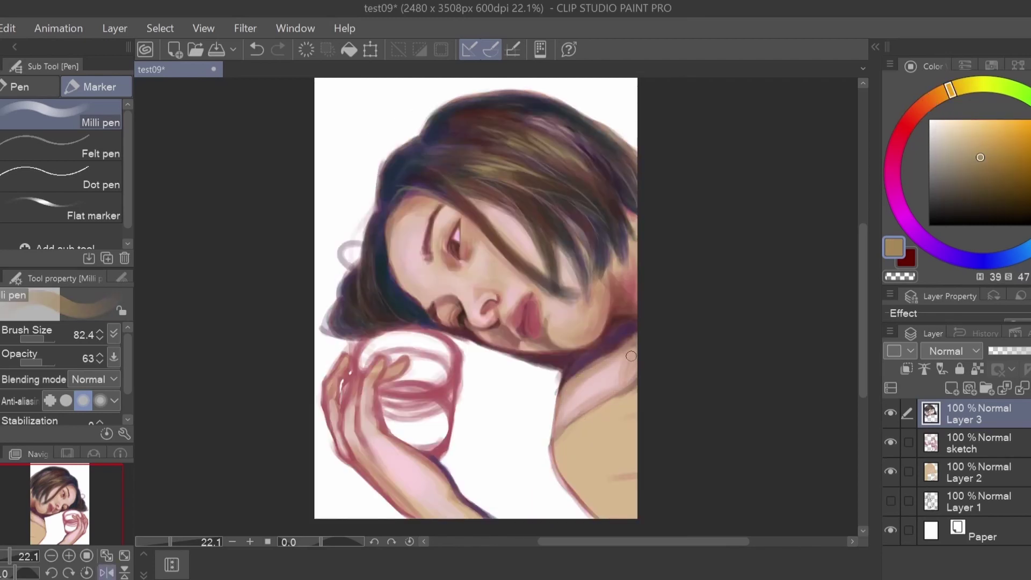
left_click(568, 435, "alt")
key("h")
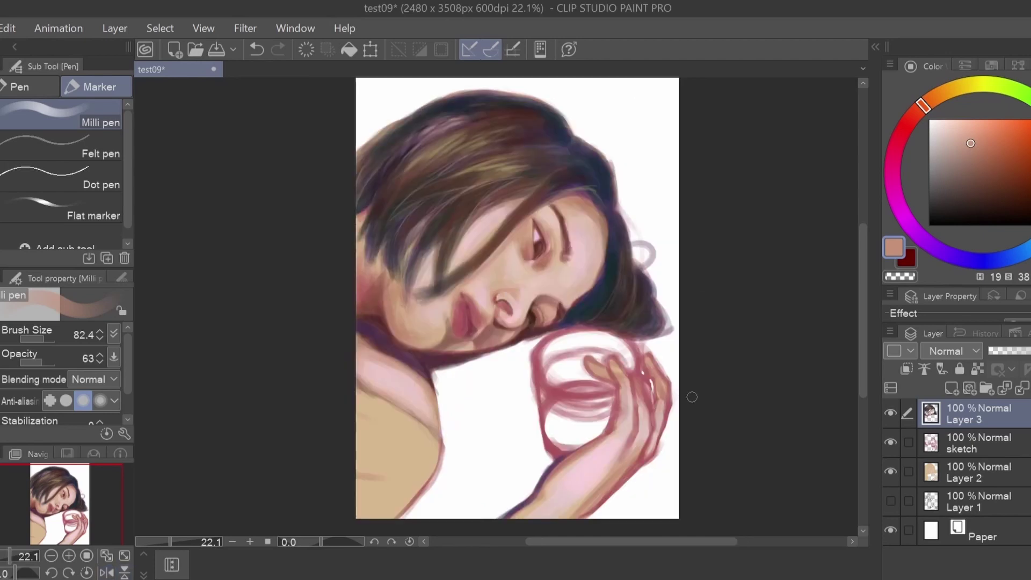
Step: Refine the nostril and nose shadow with sampled reddish brown at brush size 25.4
left_click(506, 314, "alt")
left_click(503, 311, "alt")
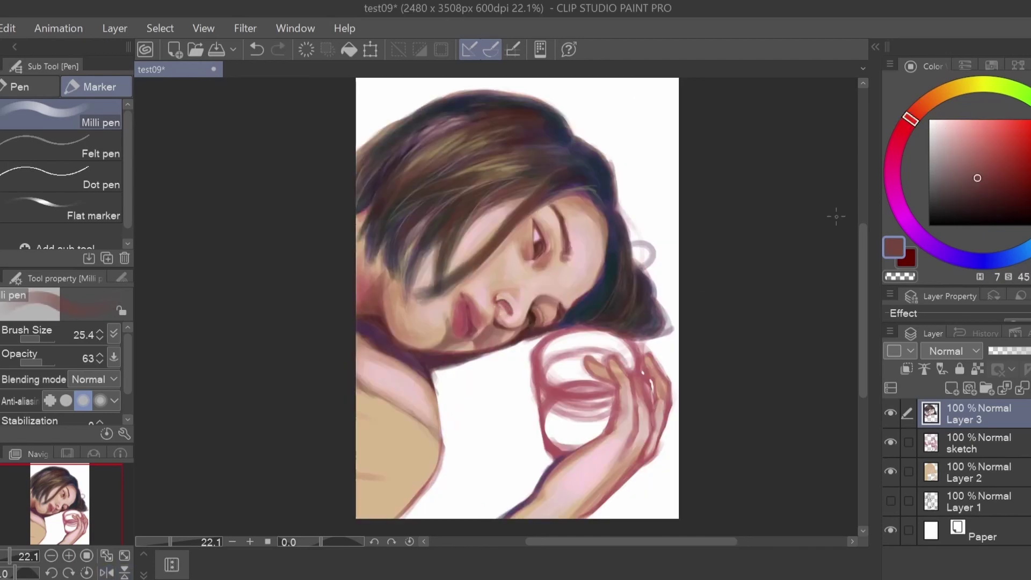
left_click(500, 301, "alt")
Step: Glaze warm tan over the forehead, cheek and chin at brush size 136.3, check it mirrored, and save the painting
left_click(541, 295, "alt")
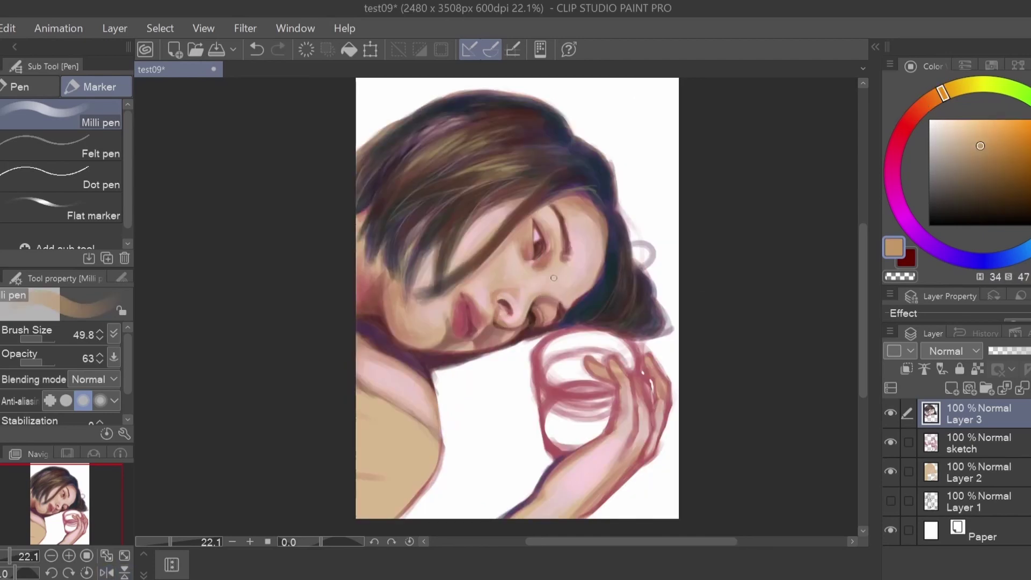
key("h")
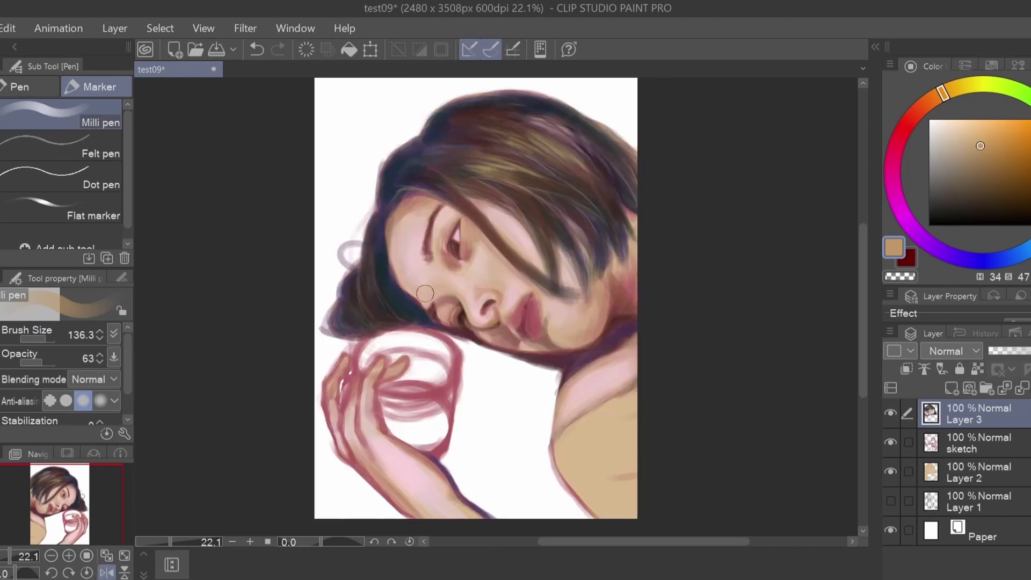
key("h")
left_click(556, 276, "alt")
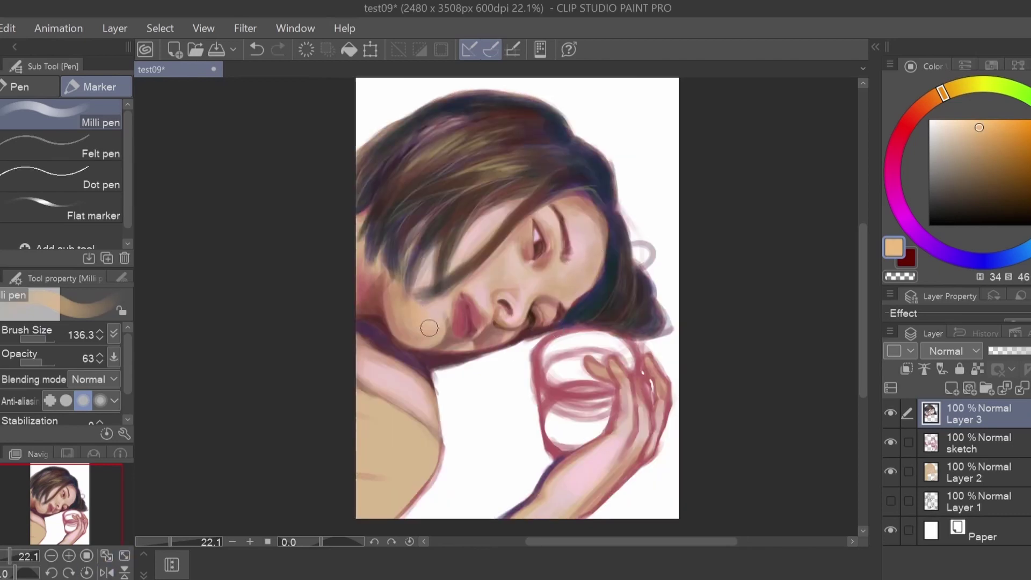
left_click(363, 253, "alt")
key("ctrl+s")
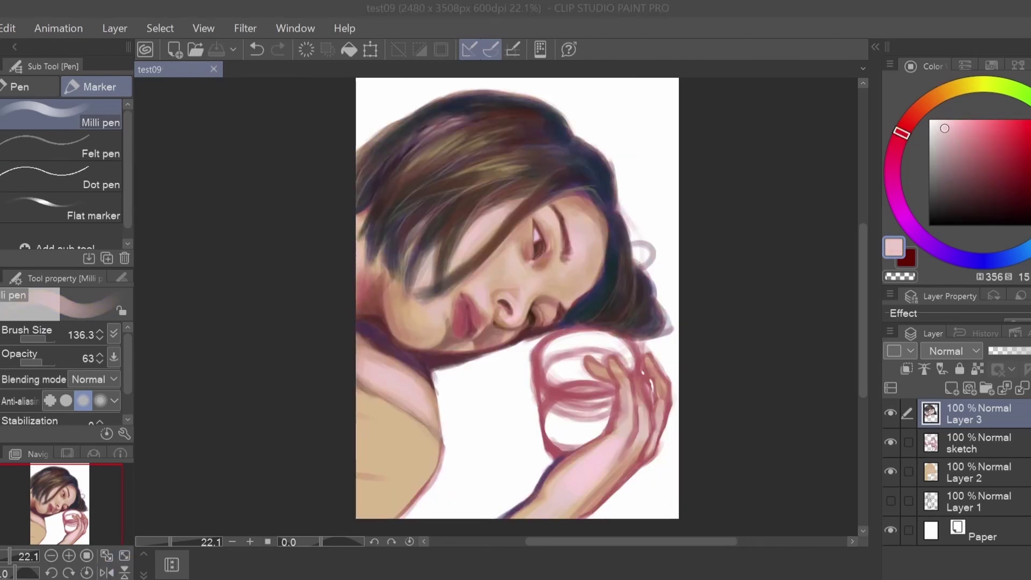
Step: Reduce the brush to 40 and refine the far eye, jaw and nose with sampled reddish brown and peach tones
left_click_drag(99, 334, 99, 355)
left_click_drag(531, 298, 561, 306)
left_click(578, 300, "alt")
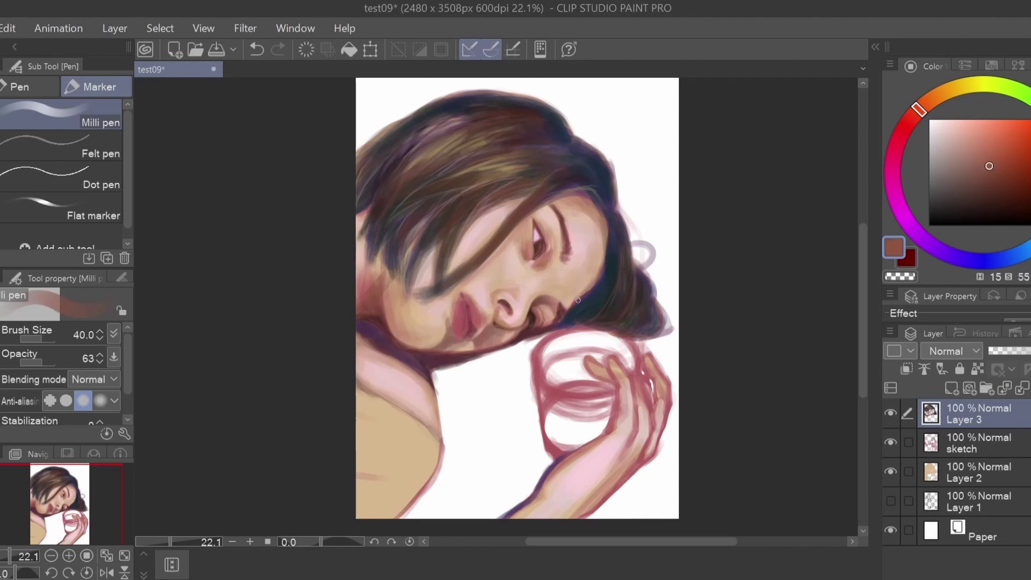
left_click(429, 338, "alt")
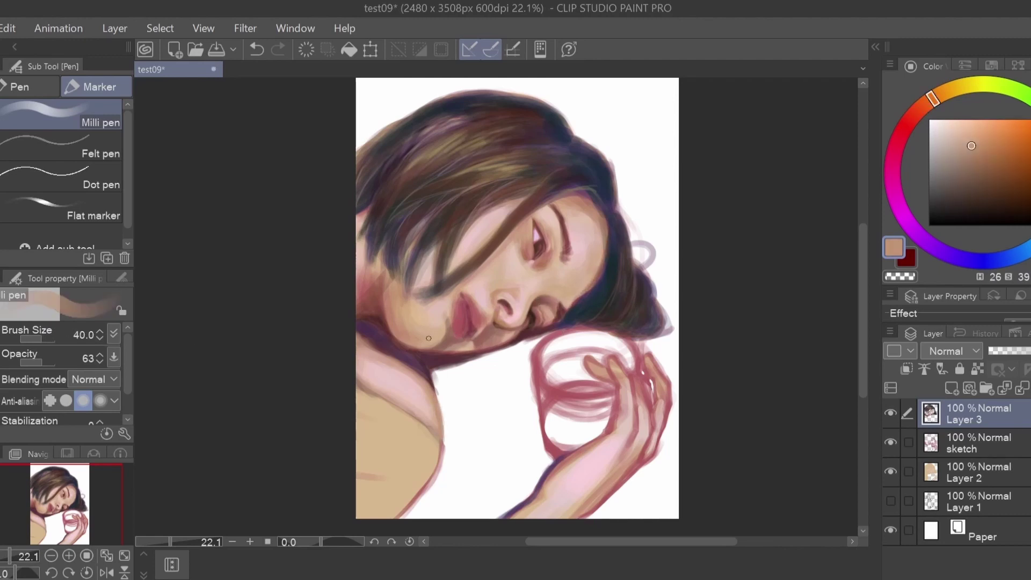
left_click(553, 315, "alt")
left_click(513, 303, "alt")
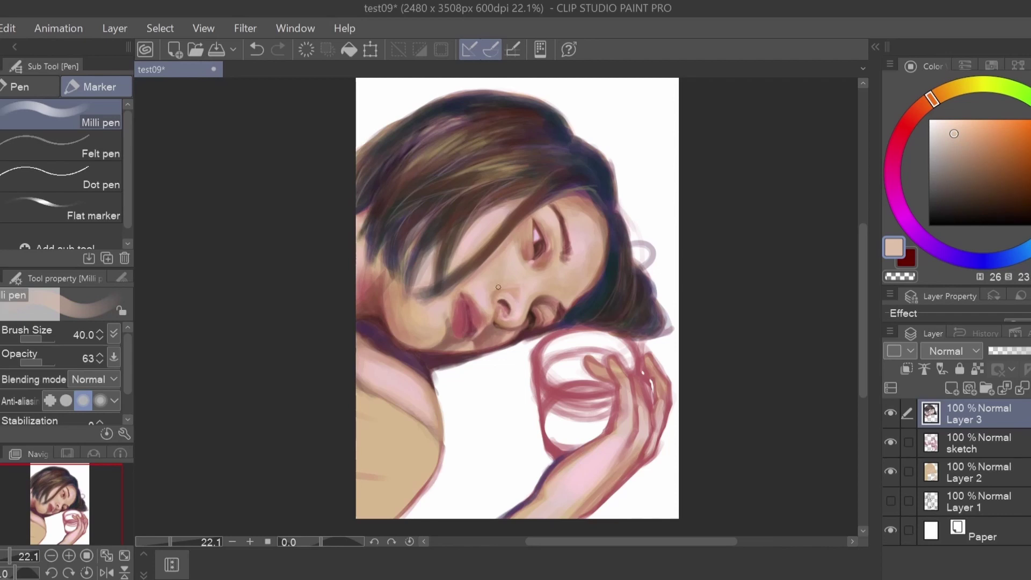
Step: Blend pale pink and beige skin tones over the nose and nearby cheek with the brush narrowed to about 30
left_click_drag(48, 338, 39, 338)
left_click(523, 304, "alt")
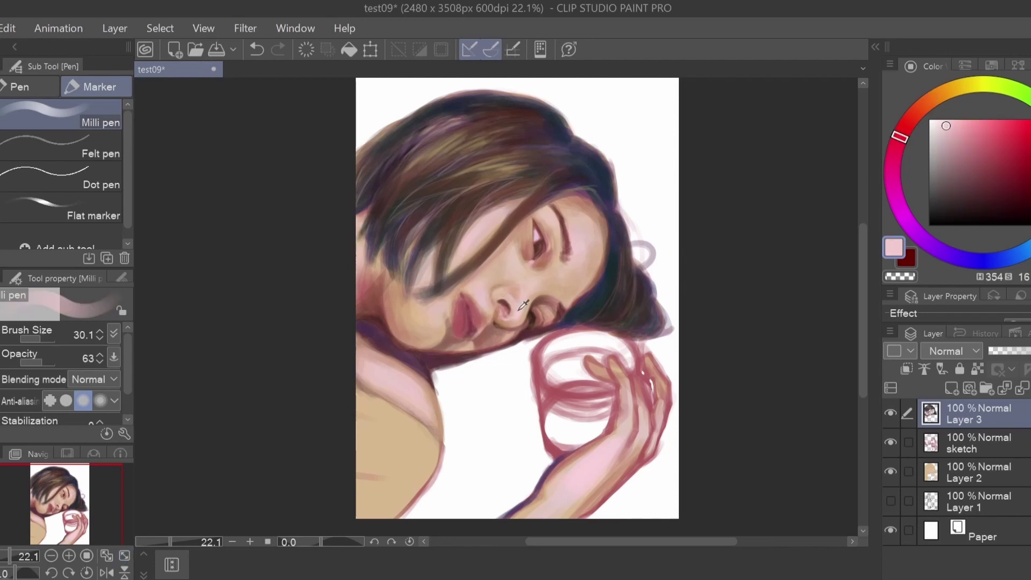
left_click(646, 279, "alt")
left_click(475, 291, "alt")
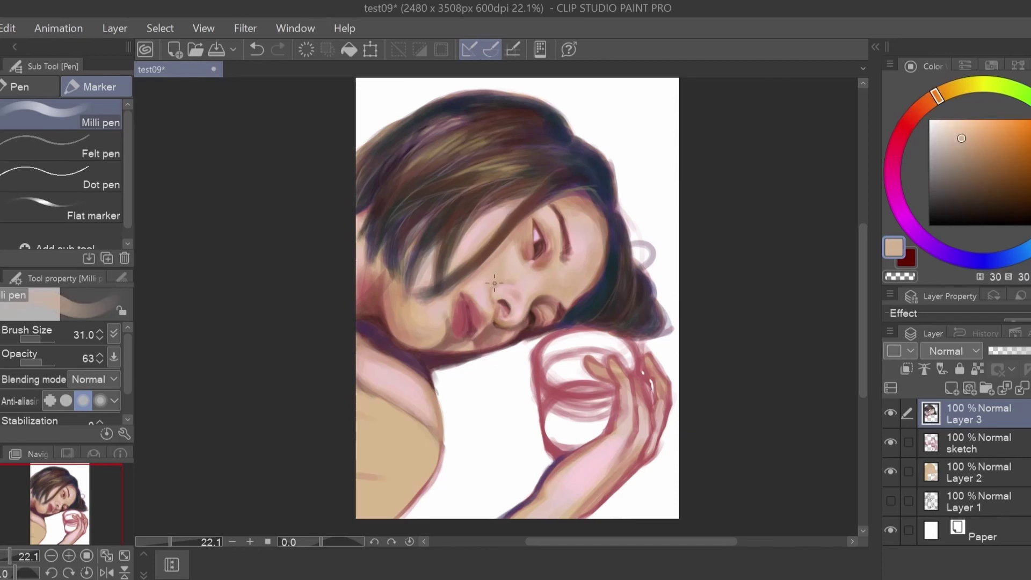
Step: Blend sampled peach and pale pink tones around the nose and upper lip at brush size 25
left_click(572, 293, "alt")
key("bracketright")
left_click(497, 307, "alt")
key("bracketleft")
key("bracketleft")
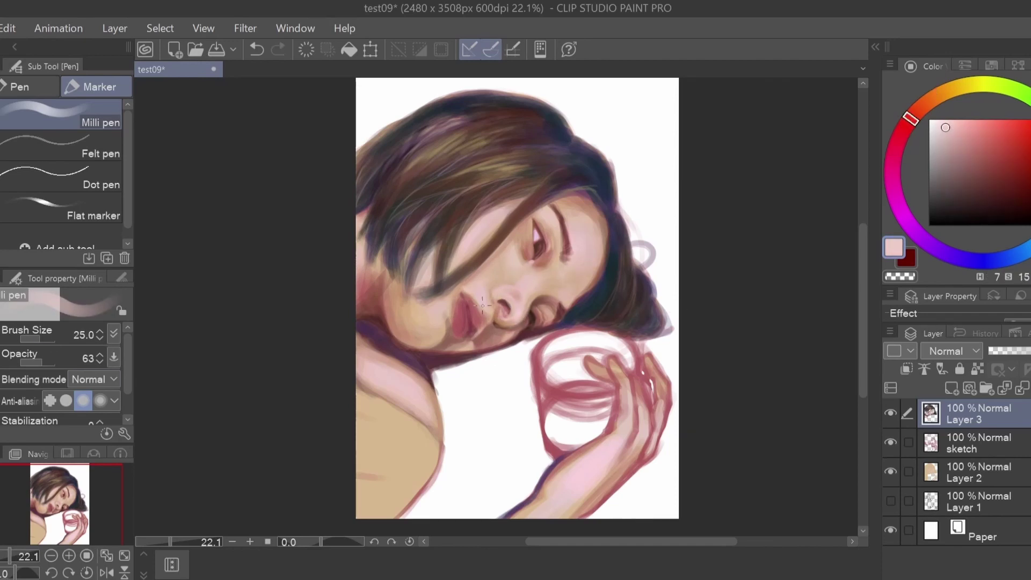
Step: Undo the last stroke and touch up the chin and near eye corner with sampled skin and brown tones at brush size 39
key("ctrl+z")
left_click(454, 340, "alt")
key("bracketleft")
left_click(521, 256, "alt")
key("bracketright")
key("bracketright")
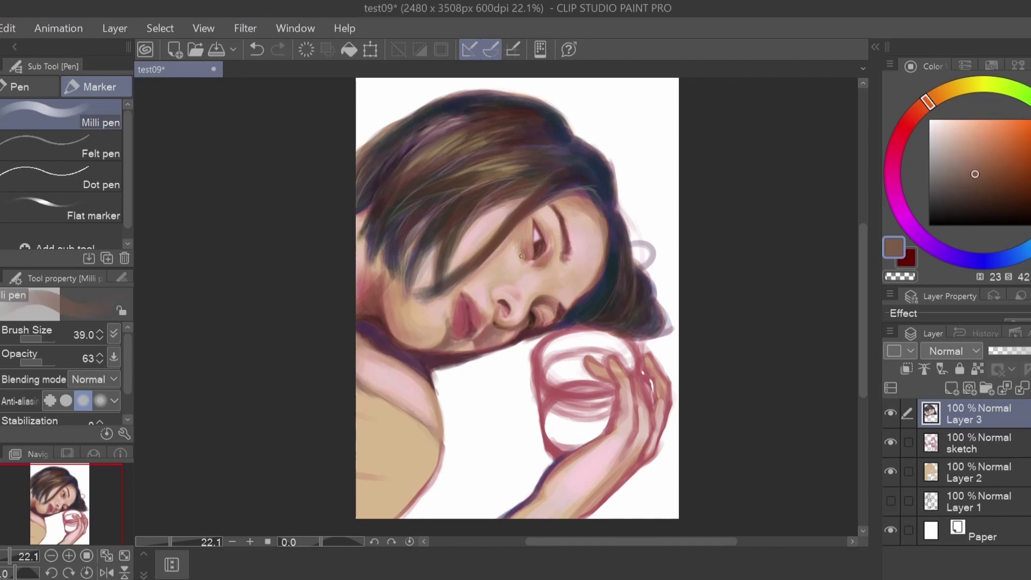
Step: Outline the rim, side and base of the glass in green-teal at brush size 43
key("bracketright")
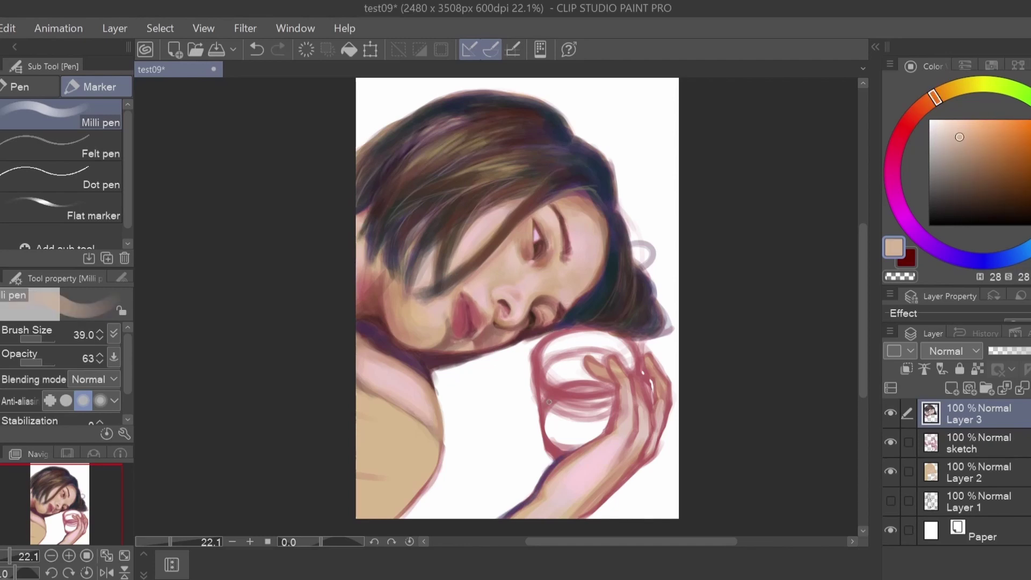
left_click(591, 326, "alt")
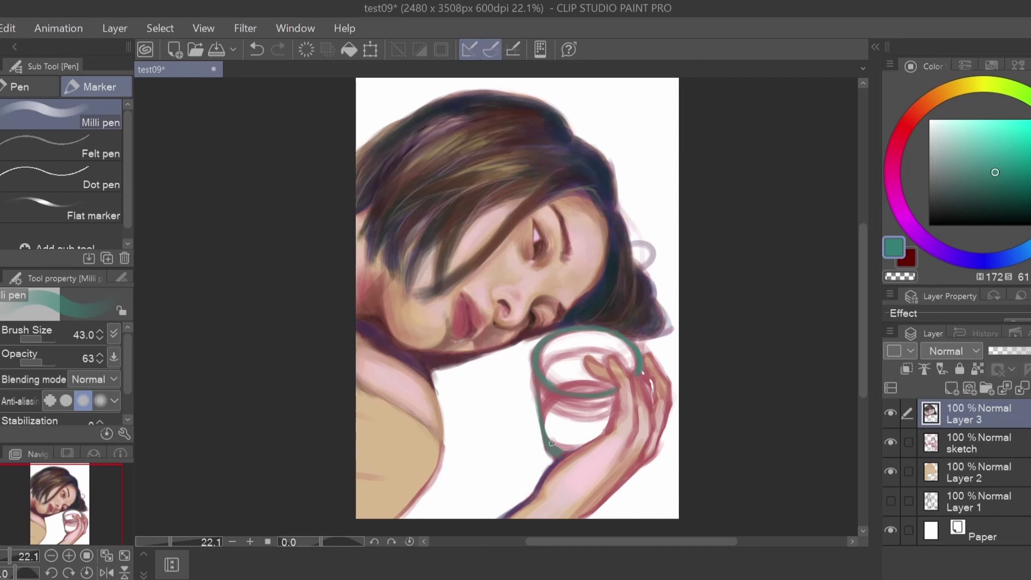
mouse_move(551, 444)
left_mouse_down()
mouse_move(576, 449)
mouse_move(559, 429)
mouse_move(592, 439)
left_mouse_up()
mouse_move(583, 347)
left_mouse_down()
mouse_move(602, 365)
mouse_move(580, 408)
mouse_move(629, 382)
left_mouse_up()
Step: Fill the glass with blue and teal using a larger brush, save the painting, and narrow the brush to 49.8
key("bracketright")
key("bracketright")
key("bracketright")
key("bracketright")
key("bracketright")
key("bracketright")
key("bracketright")
key("ctrl+s")
key("bracketleft")
key("bracketleft")
key("bracketleft")
key("bracketleft")
key("bracketleft")
key("bracketleft")
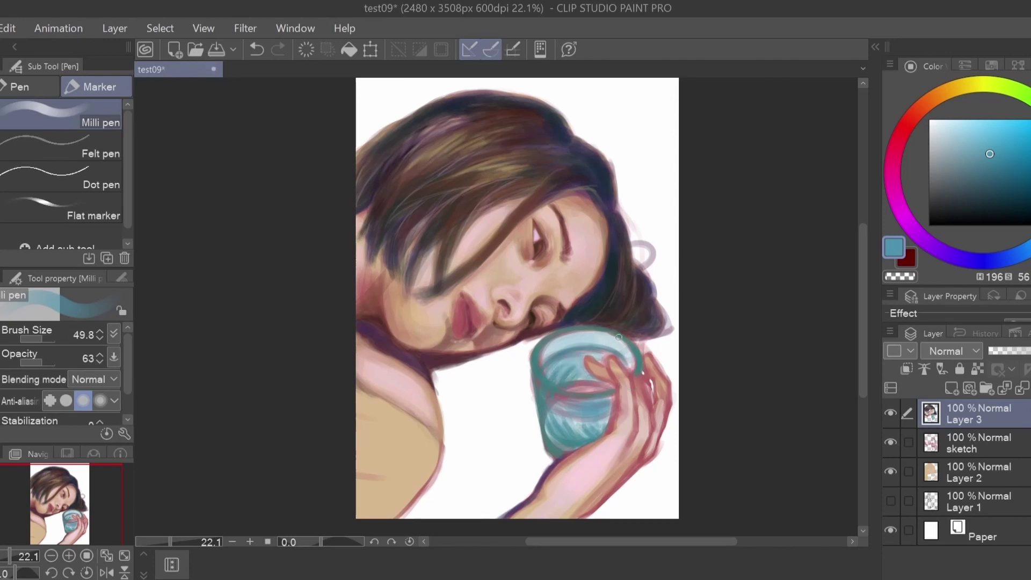
Step: Paint dark teal and navy reflections inside the back of the glass rim at brush size 49.8
left_click(597, 335, "alt")
left_click_drag(572, 339, 614, 347)
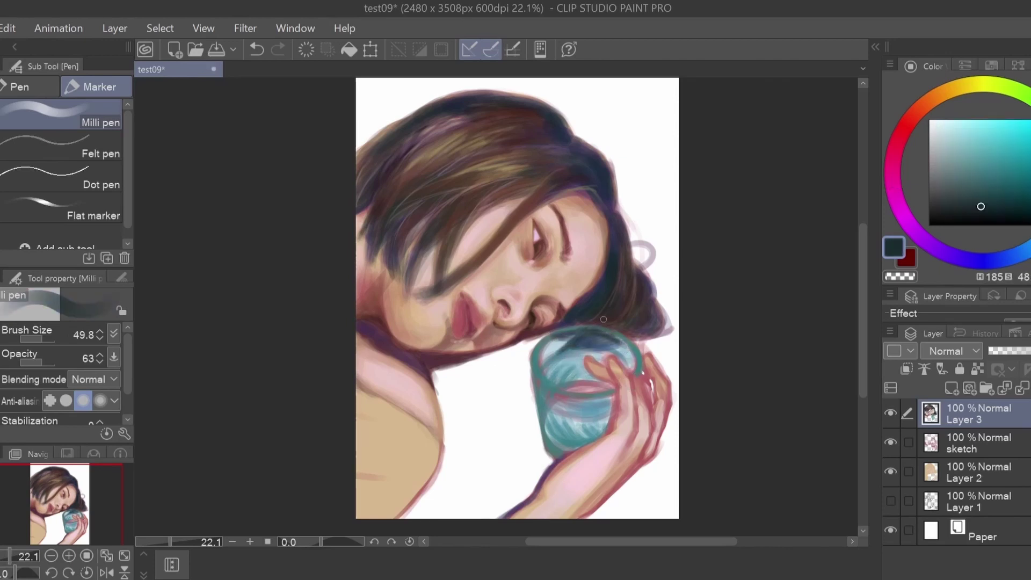
left_click(555, 360, "alt")
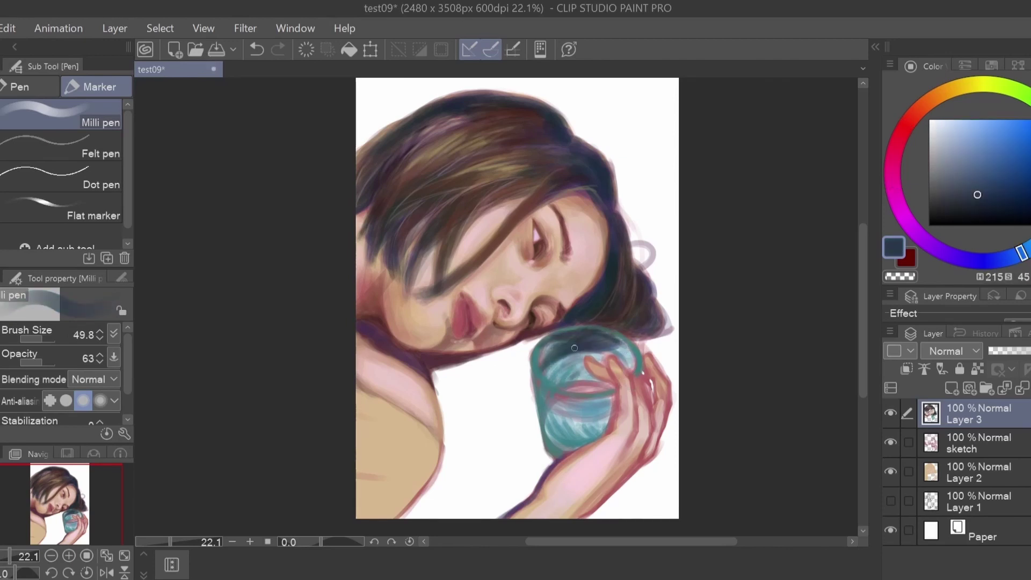
left_click(668, 305, "alt")
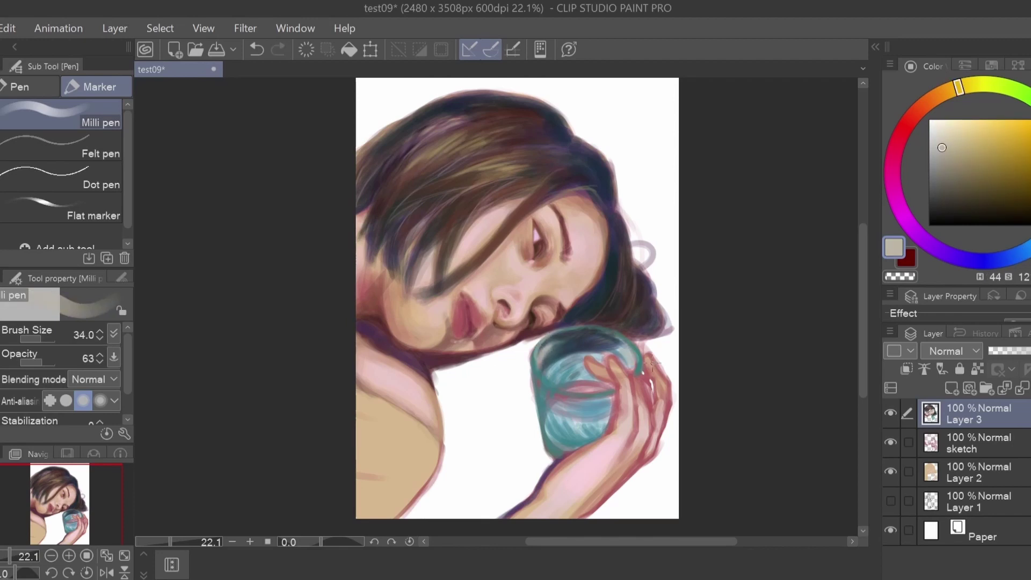
Step: Add pale highlights along the glass rim and cover the reddish waterline sketch with sampled blue tones
left_click(540, 365, "alt")
mouse_move(554, 348)
left_mouse_down()
mouse_move(540, 366)
mouse_move(570, 424)
mouse_move(615, 404)
left_mouse_up()
left_click(577, 417, "alt")
mouse_move(537, 411)
left_mouse_down()
mouse_move(610, 386)
mouse_move(611, 374)
left_mouse_up()
left_click(567, 365, "alt")
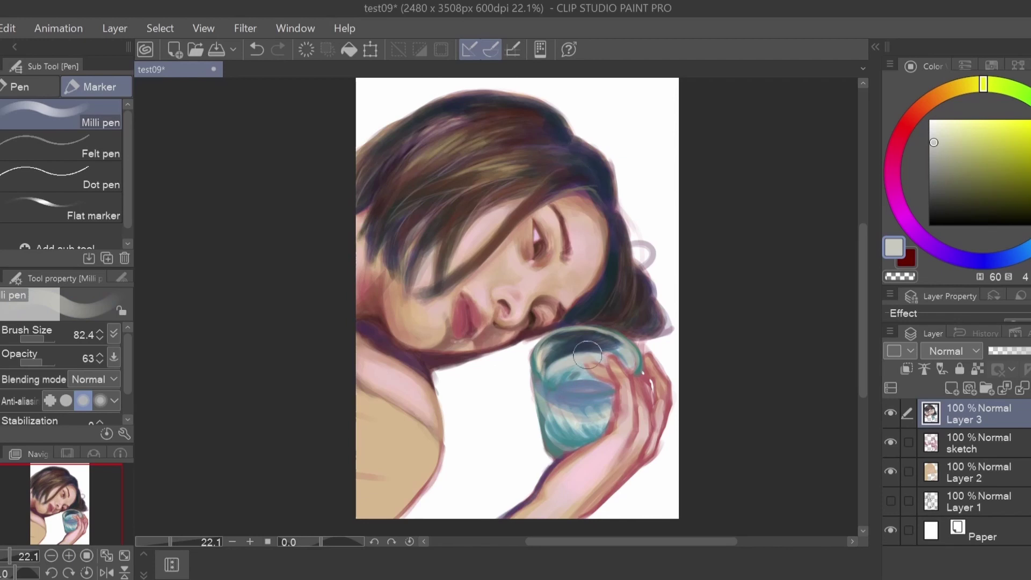
Step: Blend pale grey, blue and green tones through the inner glass and water at brush size 82.4
key("e")
left_click(564, 372, "alt")
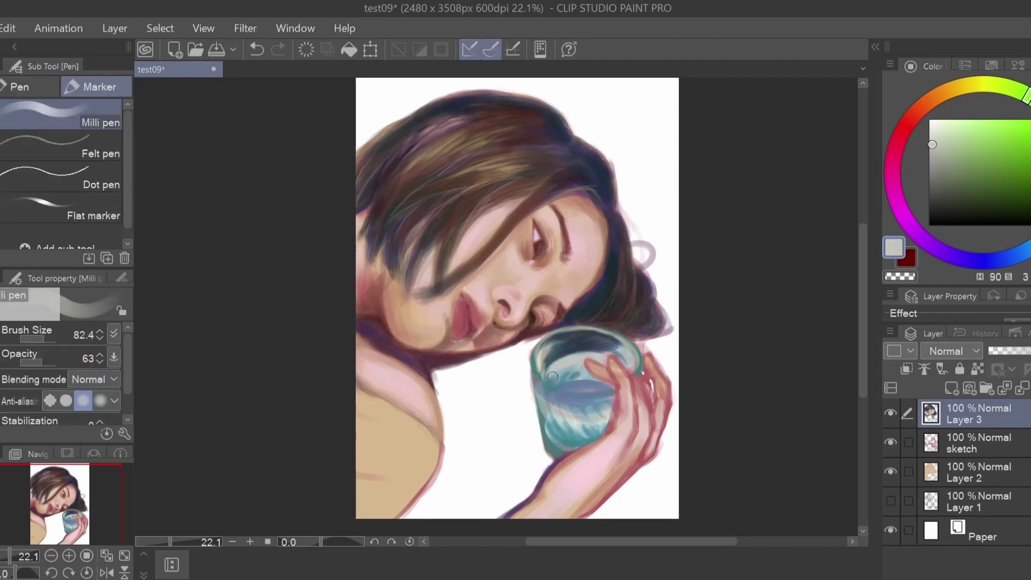
left_click(574, 398, "alt")
left_click(584, 423, "alt")
left_click(583, 386, "alt")
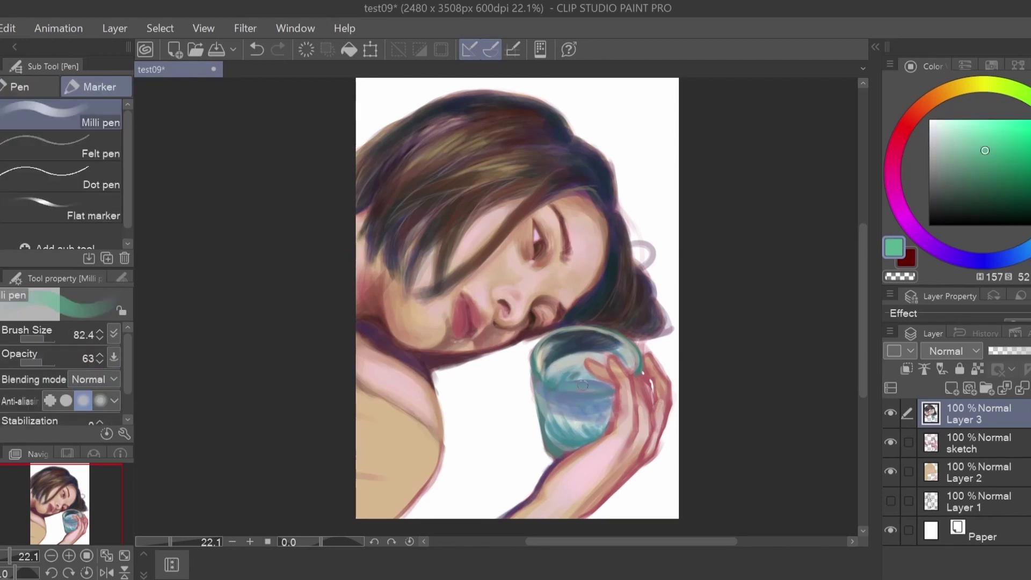
Step: Paint dark brown hair reflections inside the glass rim above the fingertips
left_click(672, 404, "alt")
left_click(688, 359, "alt")
left_click(617, 348, "alt")
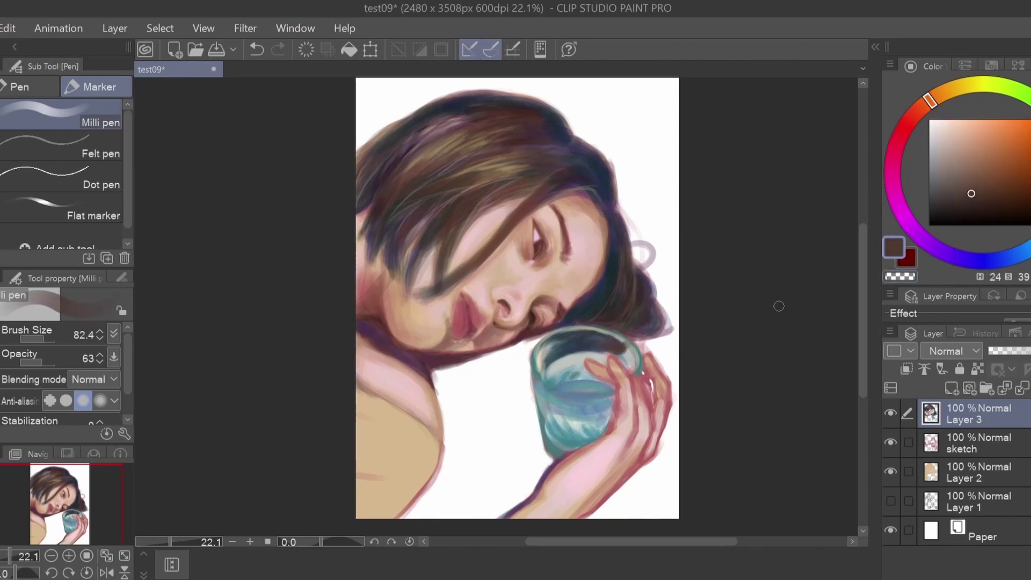
left_click(617, 347, "alt")
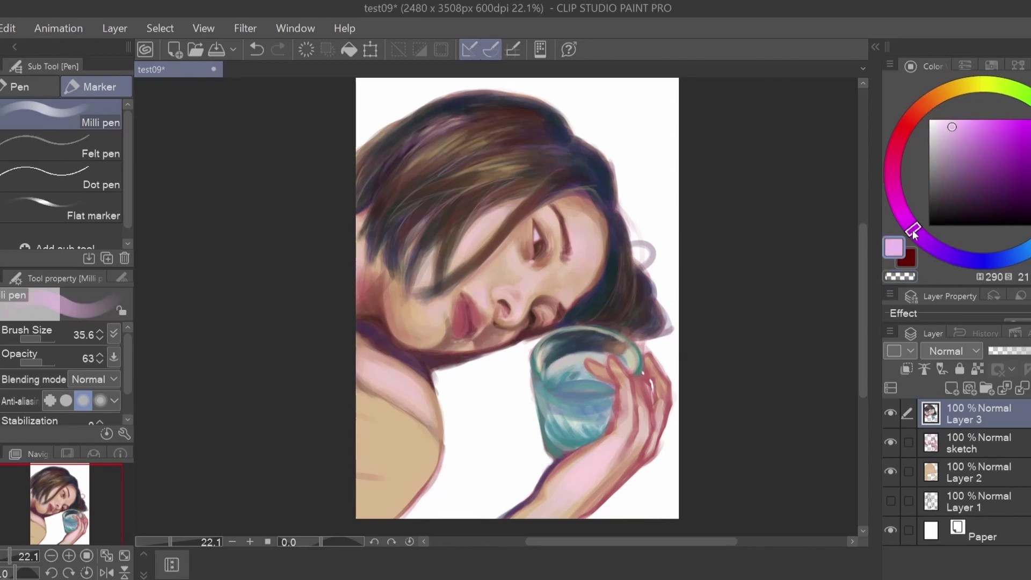
Step: Undo the last stroke and add pale lilac highlights to the water in the glass
key("ctrl+z")
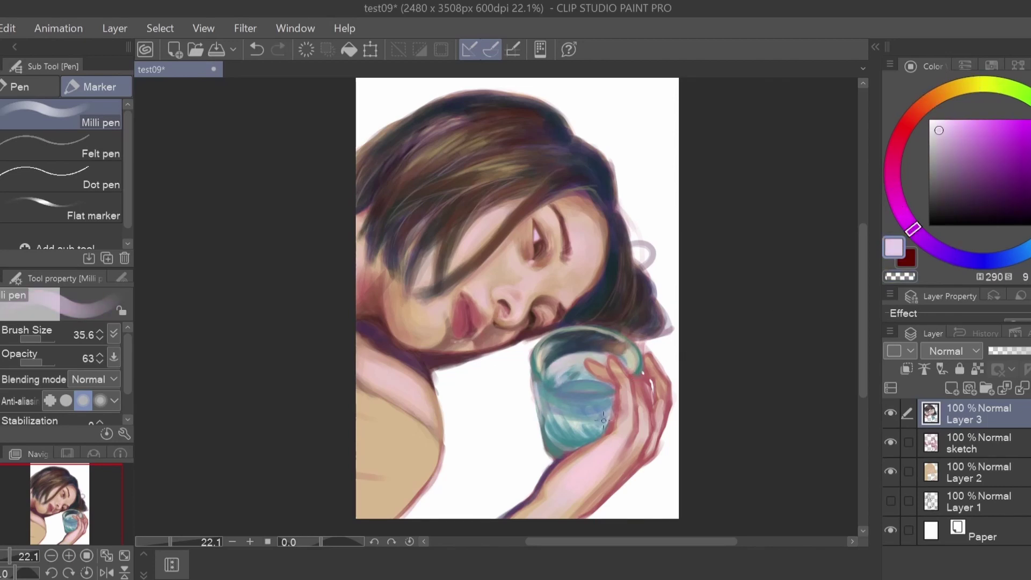
left_click(558, 404, "alt")
left_click(554, 397, "alt")
left_click(588, 375, "alt")
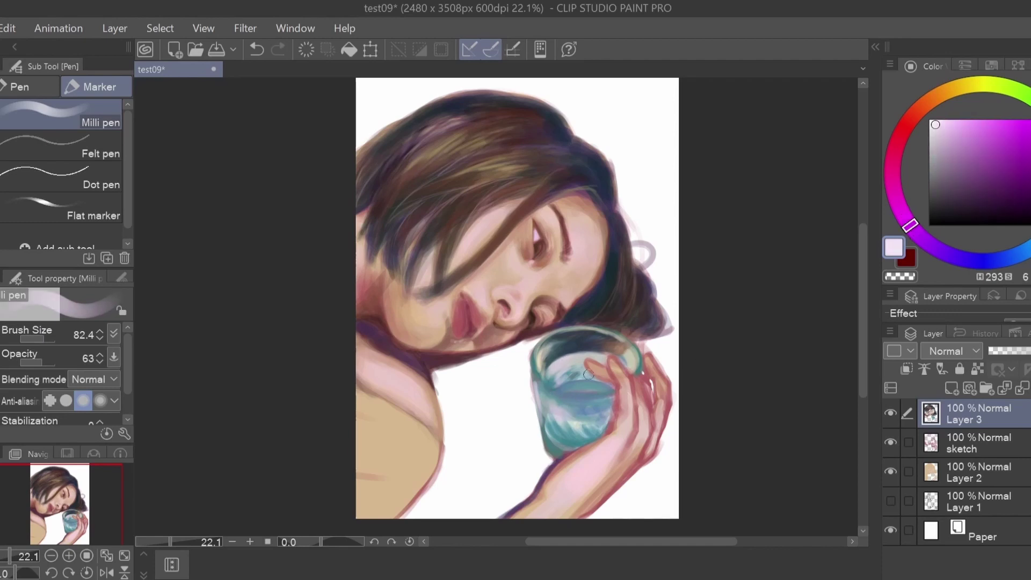
Step: Paint soft whitish highlights across the lower water, undo the last stroke, and sample a greyish pink
left_click_drag(548, 400, 602, 438)
left_click(546, 408, "alt")
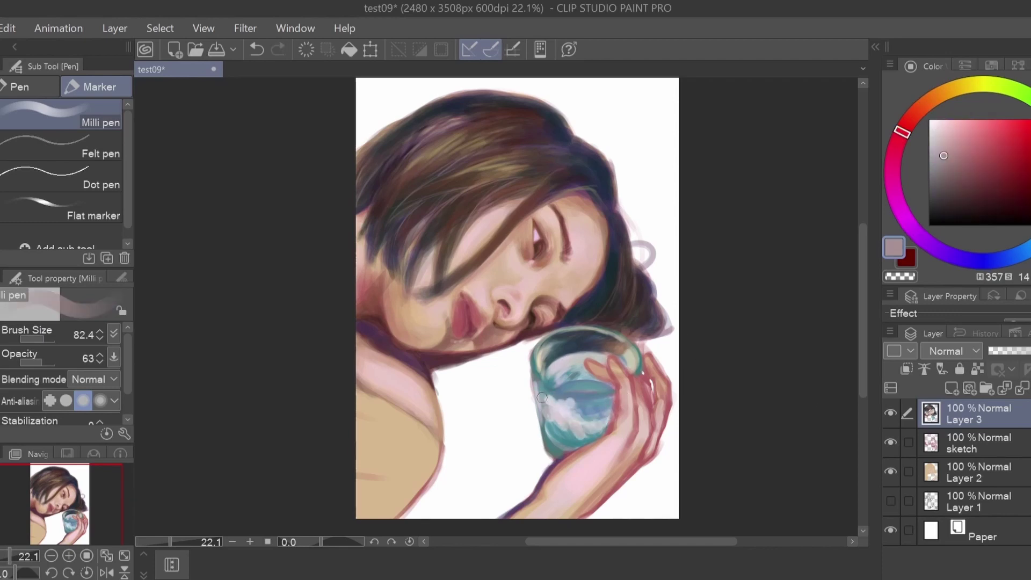
key("ctrl+z")
left_click(496, 381, "alt")
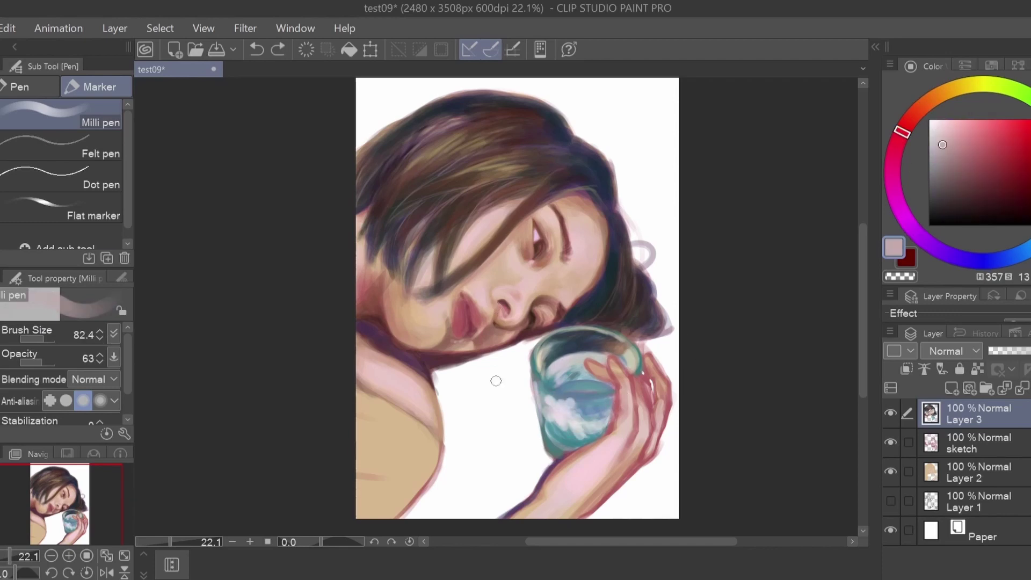
Step: Work deep blue and teal shadows into the water below the surface line at brush size 25.4
left_click(597, 430, "alt")
left_click(586, 408, "alt")
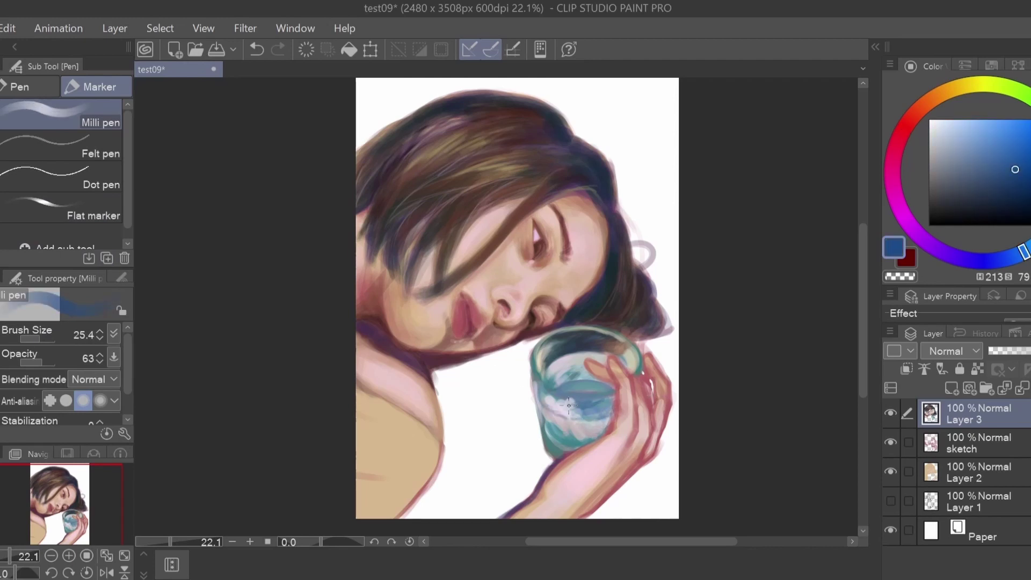
left_click(575, 395, "alt")
left_click_drag(575, 395, 606, 393)
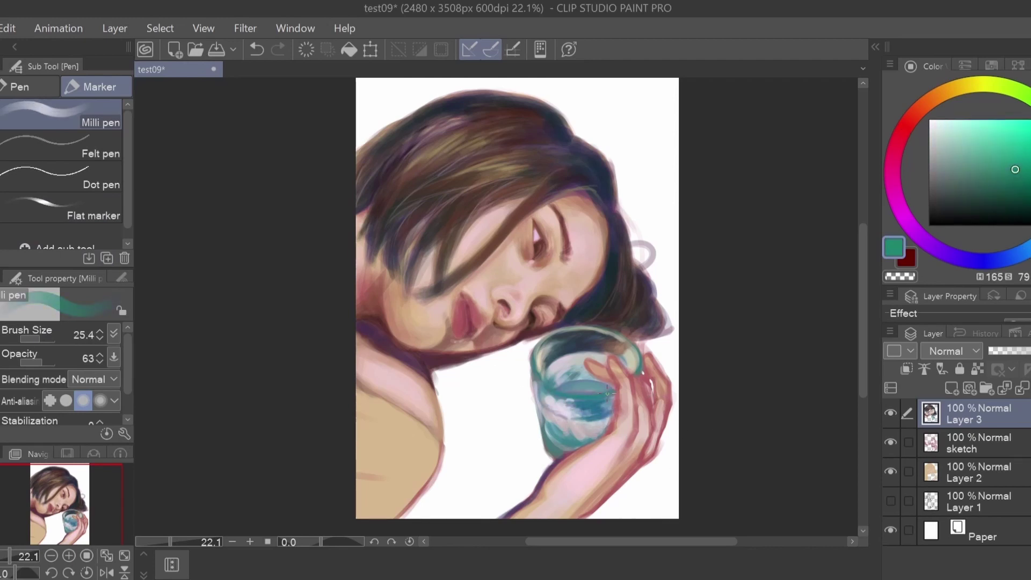
Step: Define the water surface ellipse with teal and pale blue strokes at brush size 25.4
left_click(606, 393, "alt")
left_click(567, 377, "alt")
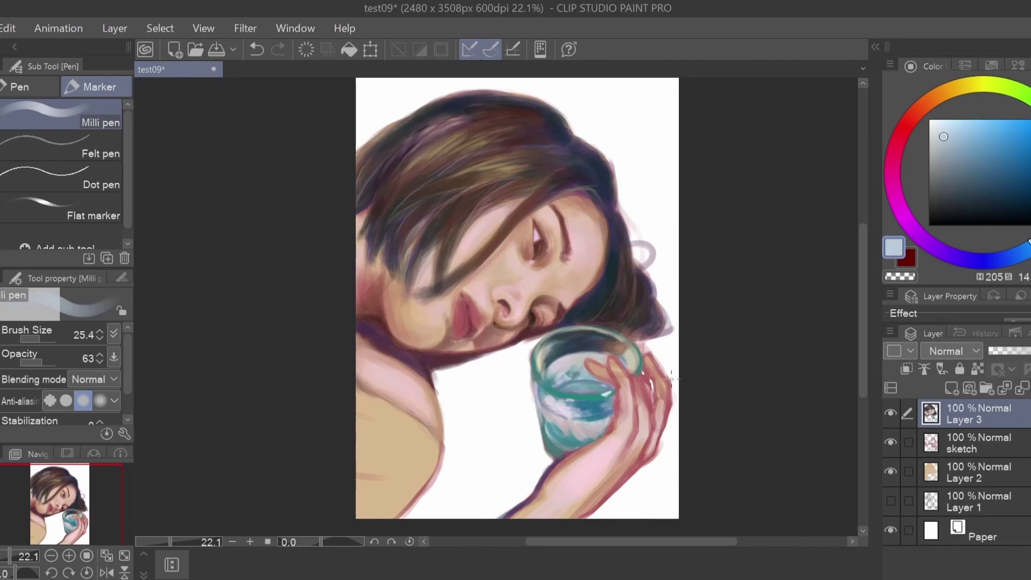
left_click_drag(608, 396, 555, 385)
left_click(630, 352, "alt")
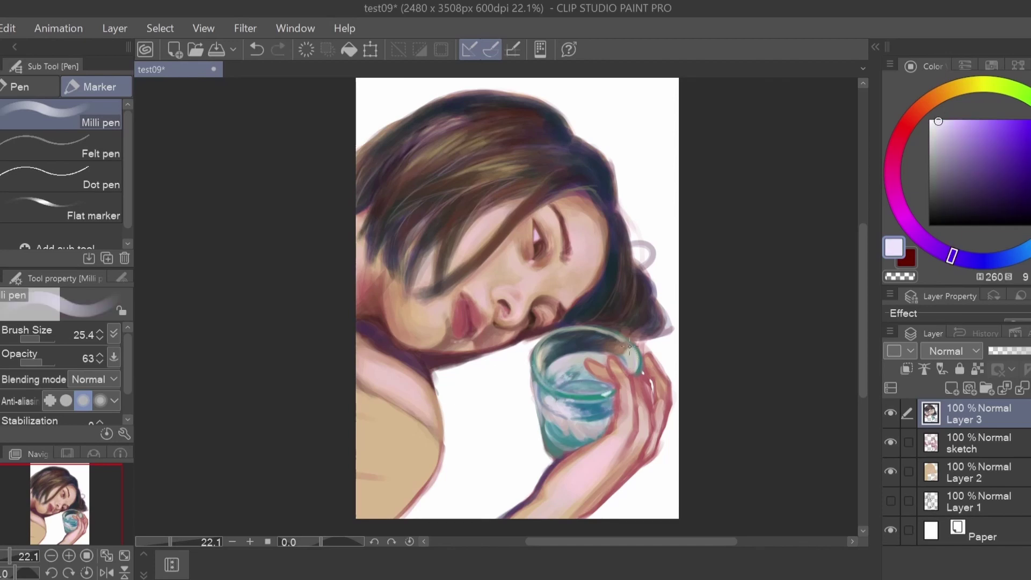
Step: Refine the reflections inside the glass rim with sampled pale mint and teal tones at brush sizes 49.8 and 30.1
key("bracketright")
left_click(602, 346, "alt")
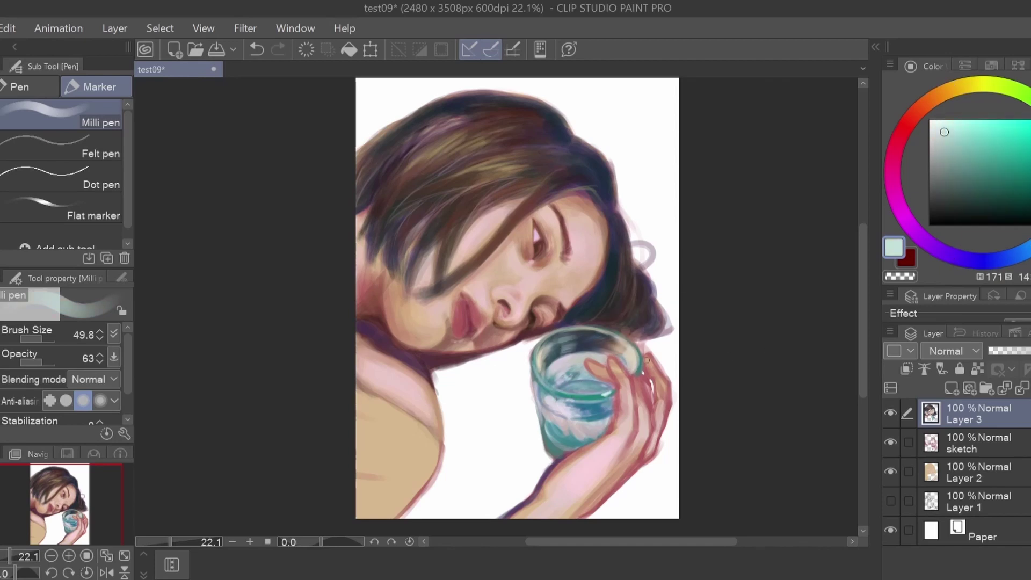
left_click(564, 355, "alt")
left_click(571, 334, "alt")
left_click(554, 340, "alt")
left_click(586, 381, "alt")
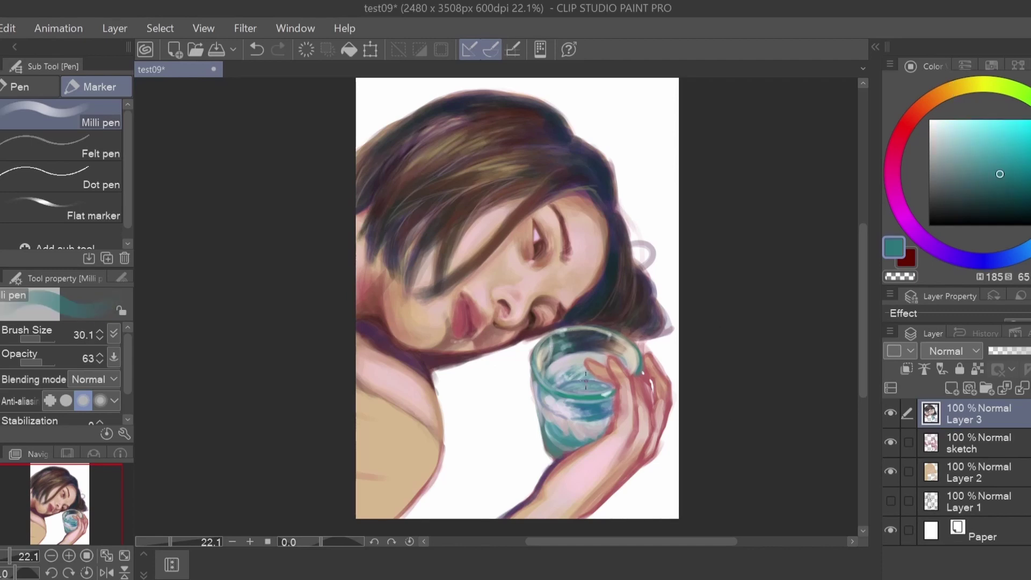
Step: Narrow the brush to 17 and add fine pale lilac-grey highlights above the water surface
left_click(558, 389, "alt")
key("bracketleft")
key("bracketleft")
key("bracketleft")
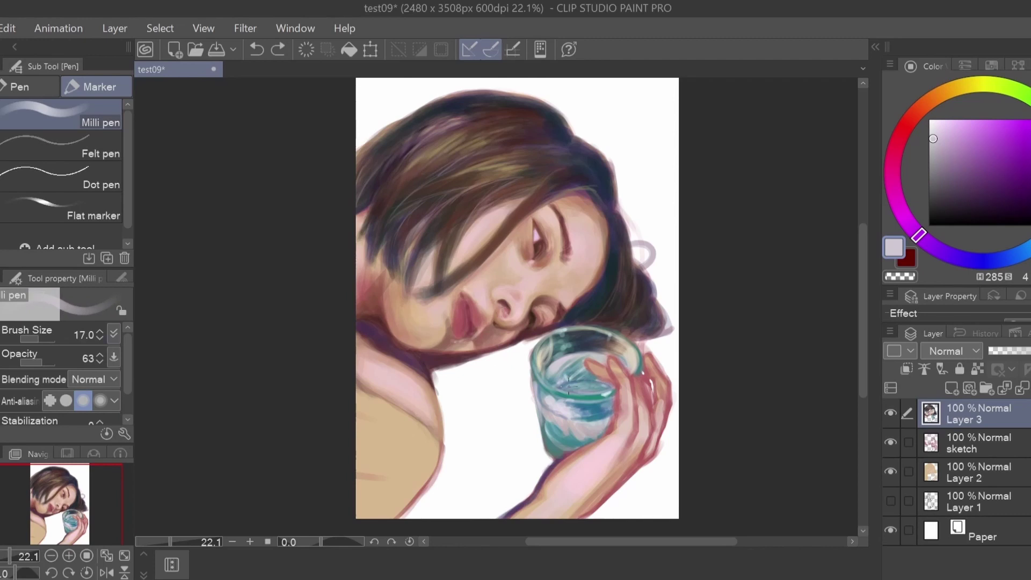
Step: Enlarge the brush to 23 and strengthen the water surface with sampled pale teal and dark green
left_click(584, 390, "alt")
key("bracketright")
key("bracketright")
key("bracketright")
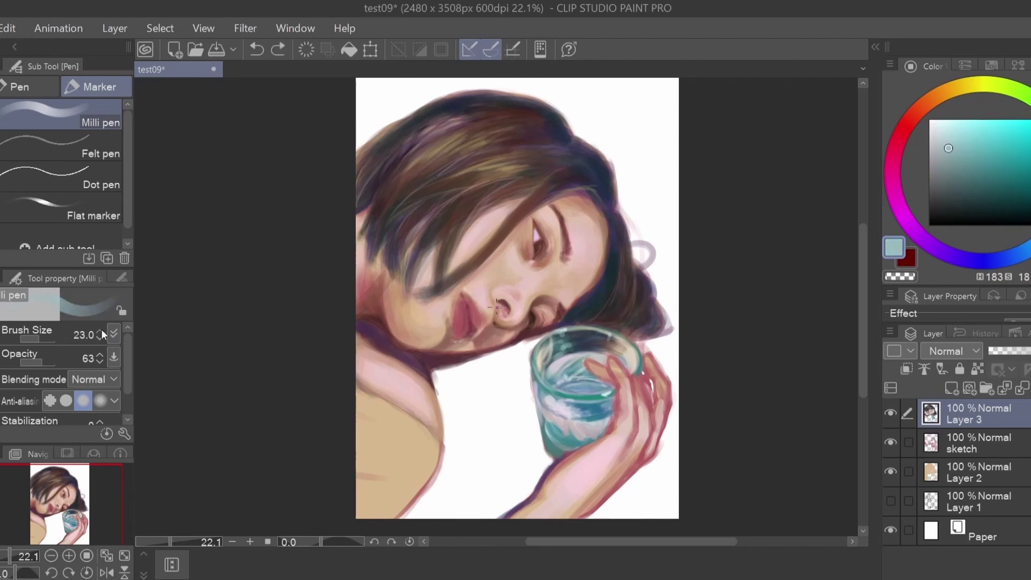
left_click(585, 391, "alt")
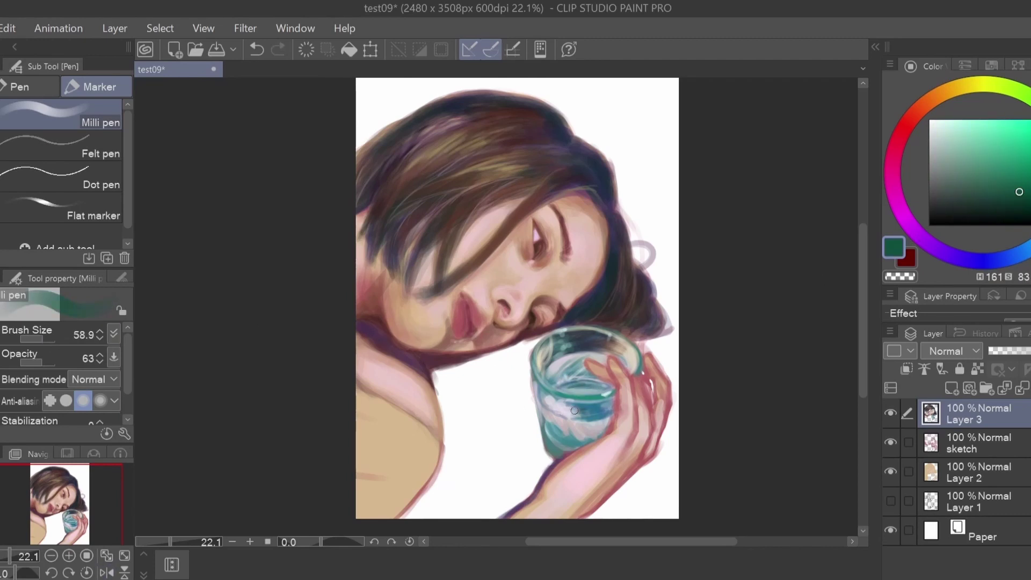
Step: Blend grey-green and light blue tones through the middle of the water at brush size 35.6
left_click(574, 410, "alt")
key("bracketleft")
key("bracketleft")
left_click(563, 398, "alt")
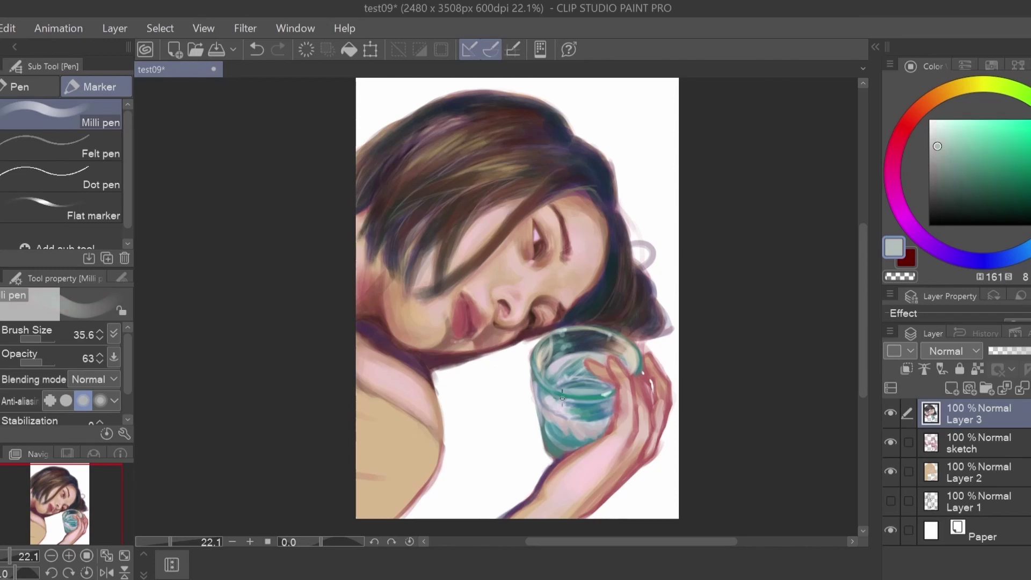
left_click(574, 417, "alt")
left_click(580, 418, "alt")
left_click(576, 424, "alt")
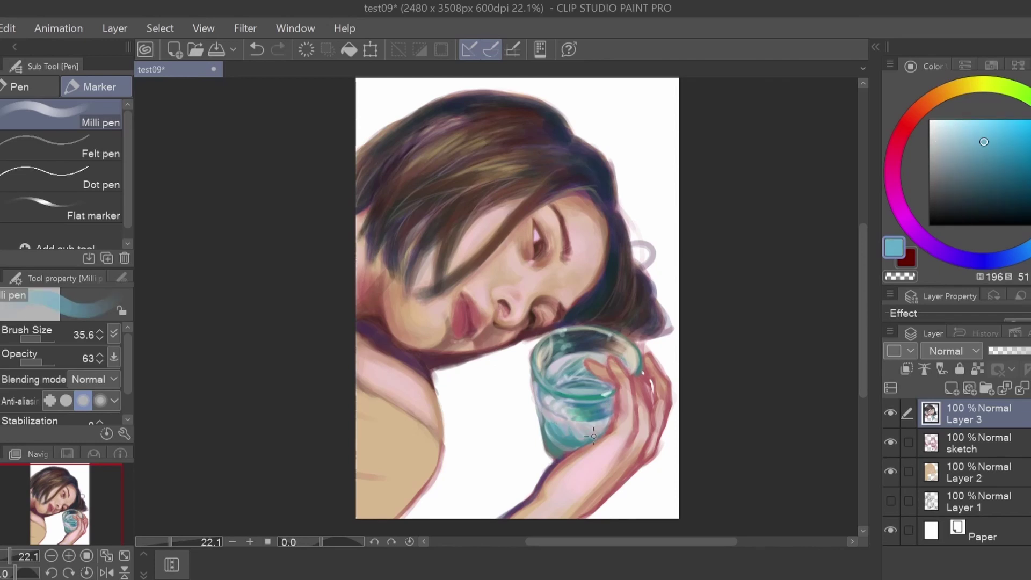
Step: Shade the bottom of the glass with sampled light blue and pale green at brush size 35.6
left_click(574, 439, "alt")
left_click(552, 438, "alt")
left_click(554, 452, "alt")
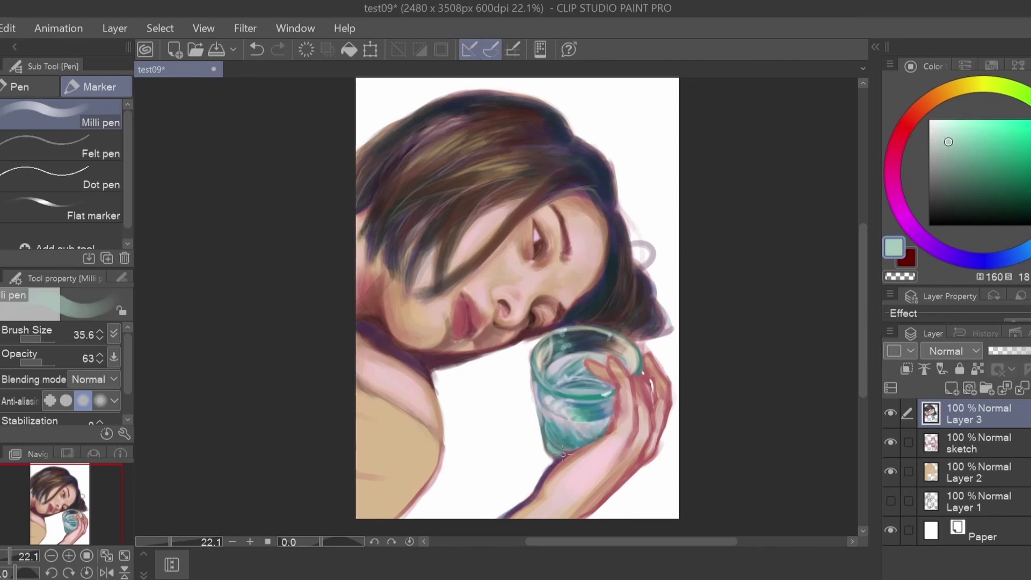
Step: Check the painting mirrored, reduce the brush to 26, undo the last stroke, and restore the normal orientation
left_click(107, 573)
key("bracketleft")
key("ctrl+z")
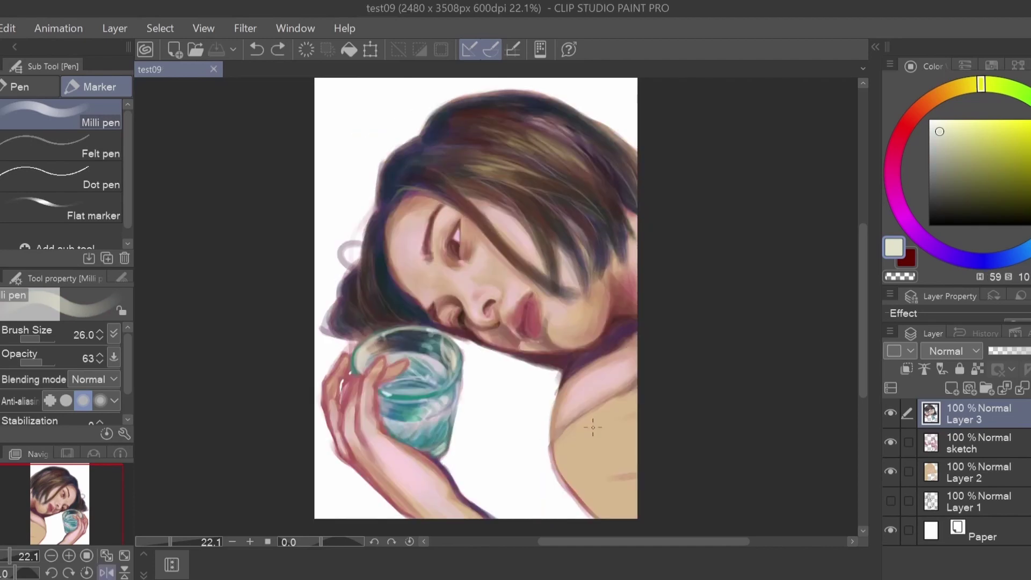
key("h")
Step: Darken the glass's outer edge with deep green and blend pale teal into its base at brush size 26
left_click(638, 353, "alt")
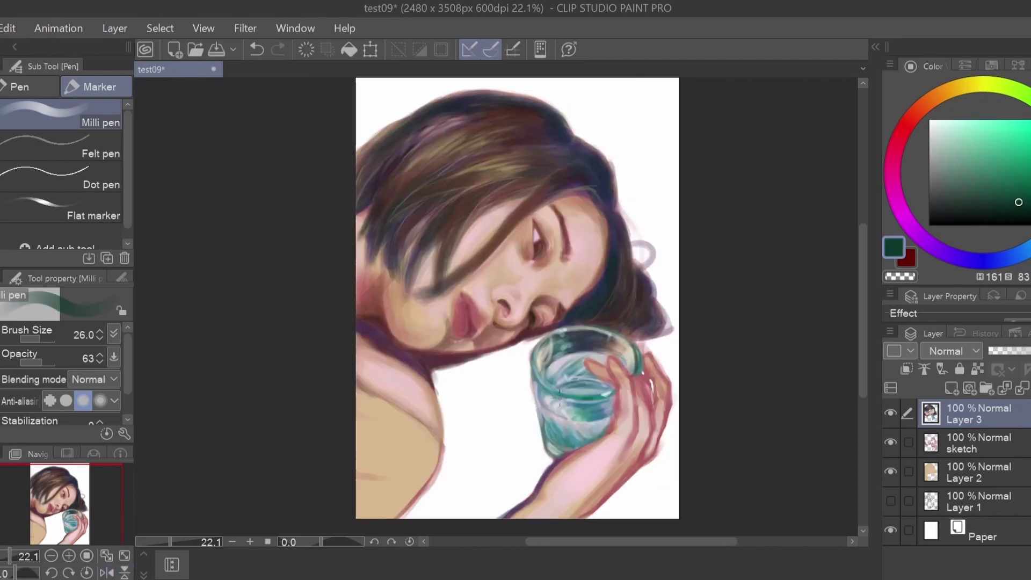
left_click_drag(539, 340, 532, 411)
left_click(638, 375, "alt")
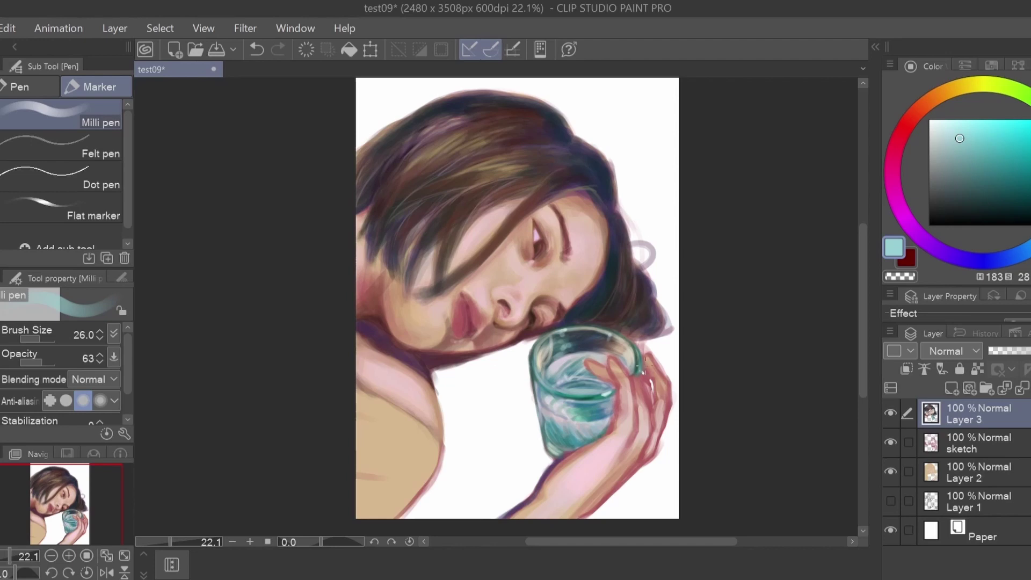
left_click(569, 449, "alt")
left_click_drag(553, 438, 602, 430)
Step: Refine the water with pale blue in the mirrored view, setting opacity to 70 and brush size to 51
key("h")
mouse_move(451, 408)
left_mouse_down()
mouse_move(423, 443)
mouse_move(395, 434)
left_mouse_up()
left_click(395, 434, "alt")
left_click_drag(76, 339, 100, 345)
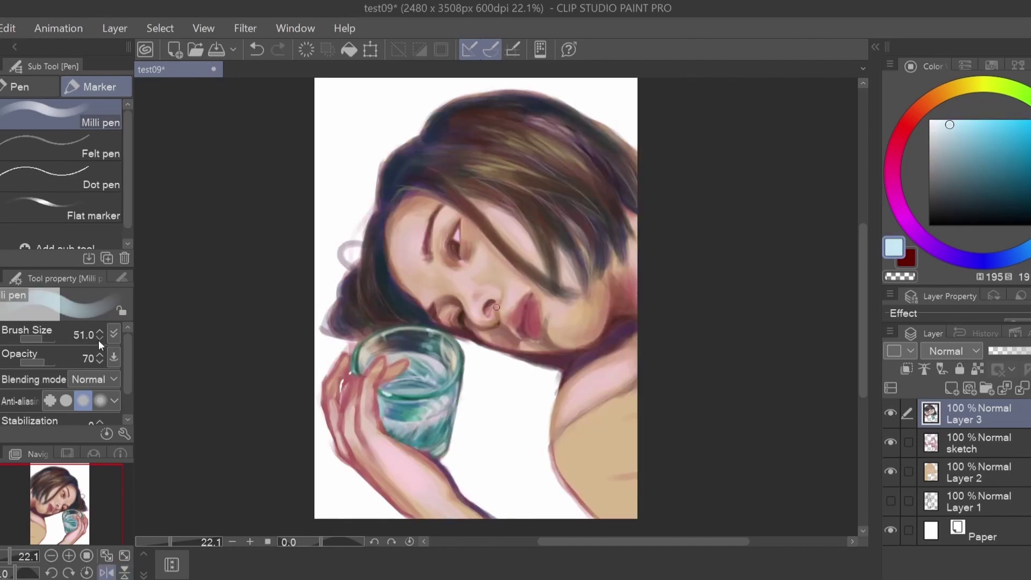
Step: Restore the normal orientation and touch up the glass's base with sampled pale tones at brush size 43
key("h")
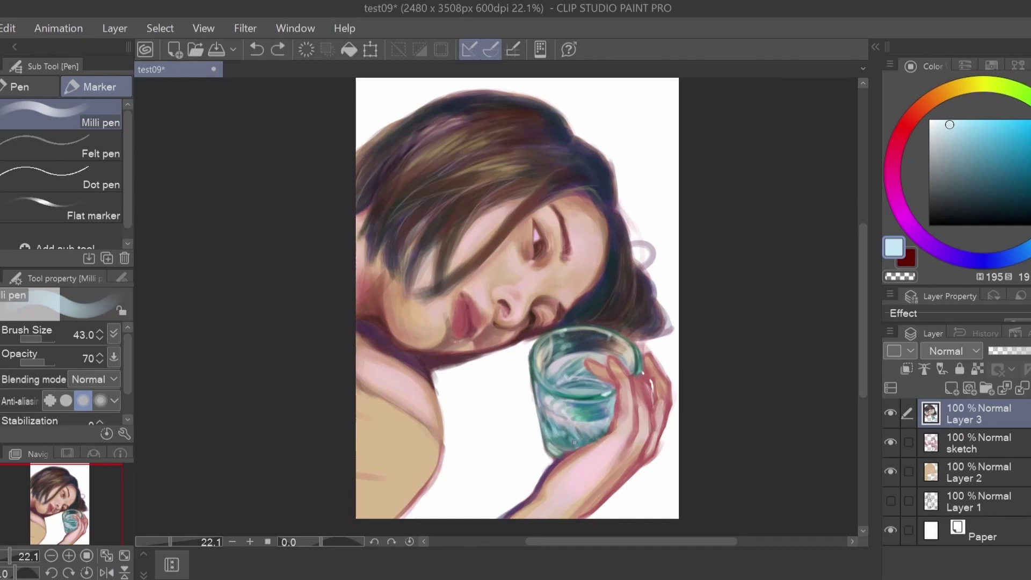
left_click(575, 438, "alt")
left_click(601, 440, "alt")
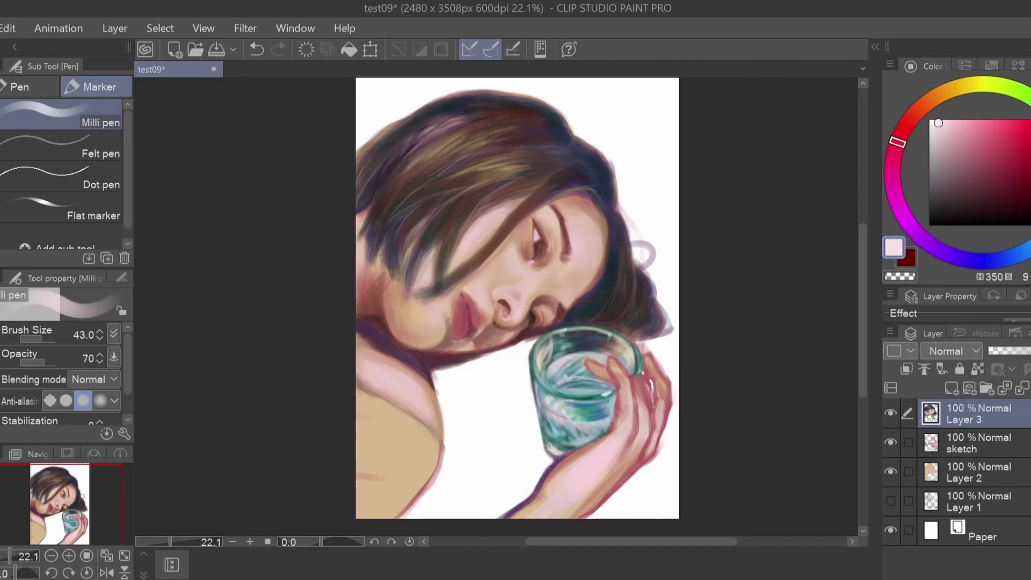
Step: Paint fine ripples and shading in the water with sampled white and teal at brush sizes 14 and 22
left_click_drag(586, 438, 548, 436)
key("ctrl+z")
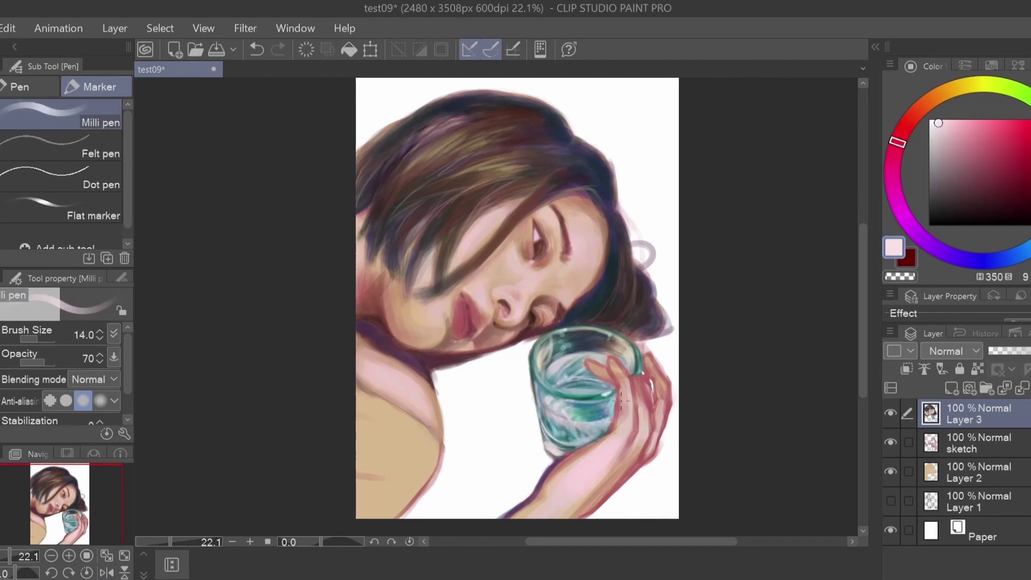
left_click(602, 416, "alt")
left_click(562, 375, "alt")
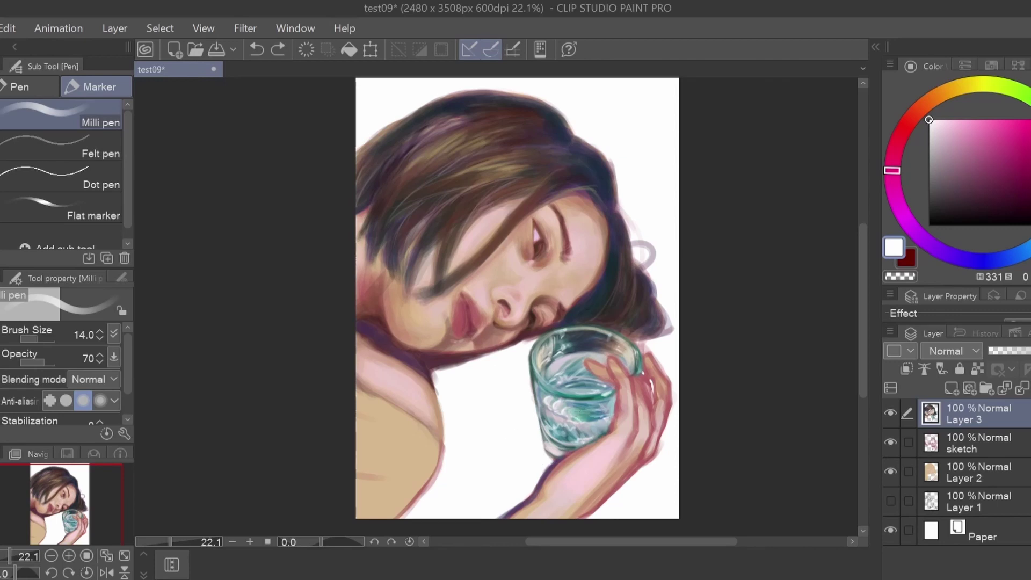
left_click(562, 387, "alt")
key("bracketright")
key("bracketright")
left_click_drag(597, 371, 563, 387)
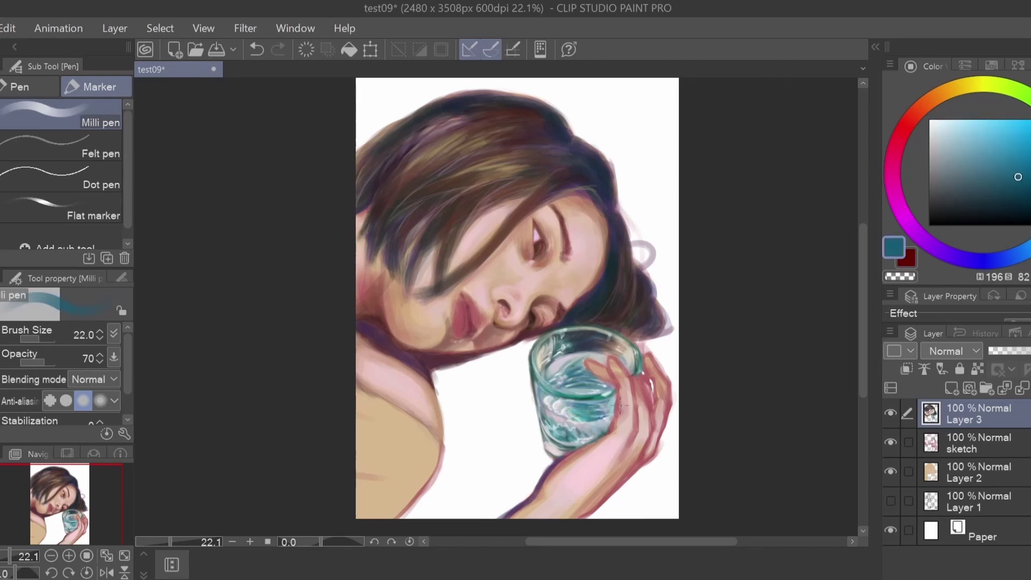
Step: Blend sampled tones into the lower part of the glass at brush size 58.9 and undo the last stroke
left_click(543, 413, "alt")
key("bracketright")
key("bracketright")
key("bracketright")
key("bracketright")
key("ctrl+z")
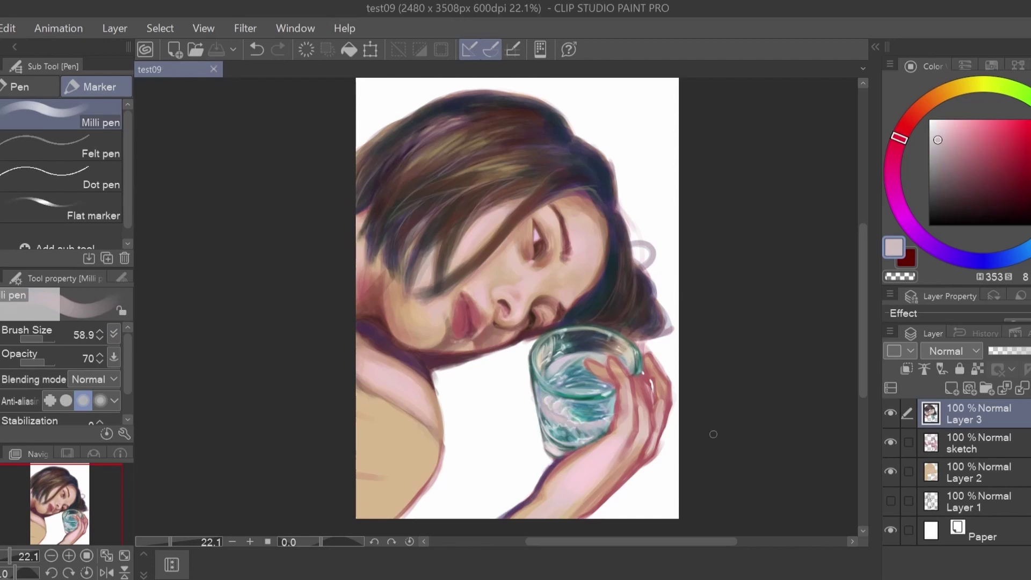
Step: Touch up the glass's base with sampled blue and pale tones at brush size 35.6, and save the file
left_click(591, 421, "alt")
key("bracketright")
key("bracketright")
key("bracketright")
key("bracketleft")
key("bracketleft")
key("bracketleft")
key("bracketleft")
key("bracketleft")
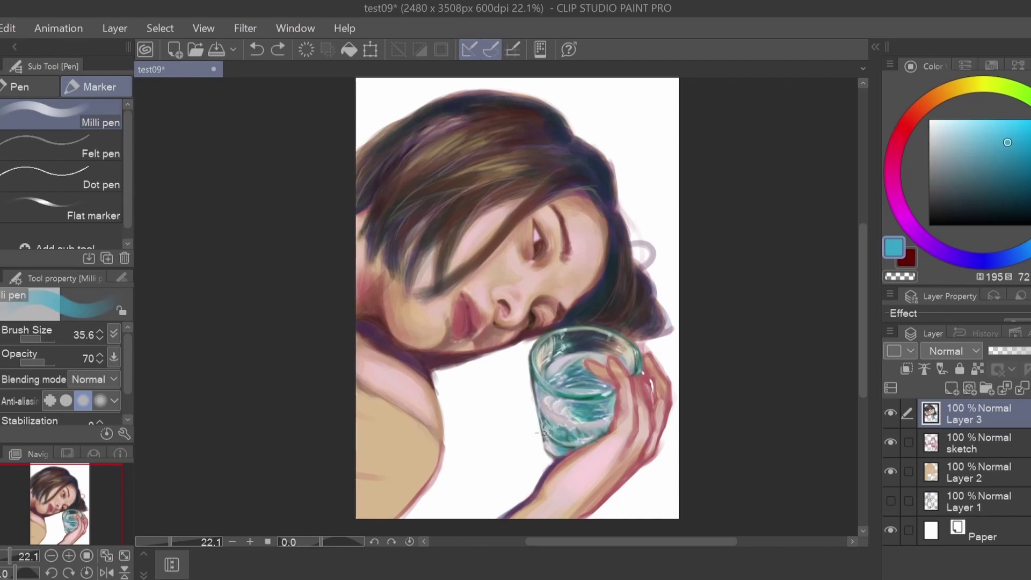
left_click(631, 440, "alt")
key("ctrl+s")
Step: Add small pale pink highlights around the eye and nose at brush size 14
key("bracketleft")
key("bracketleft")
key("bracketleft")
key("bracketleft")
left_click(569, 201, "alt")
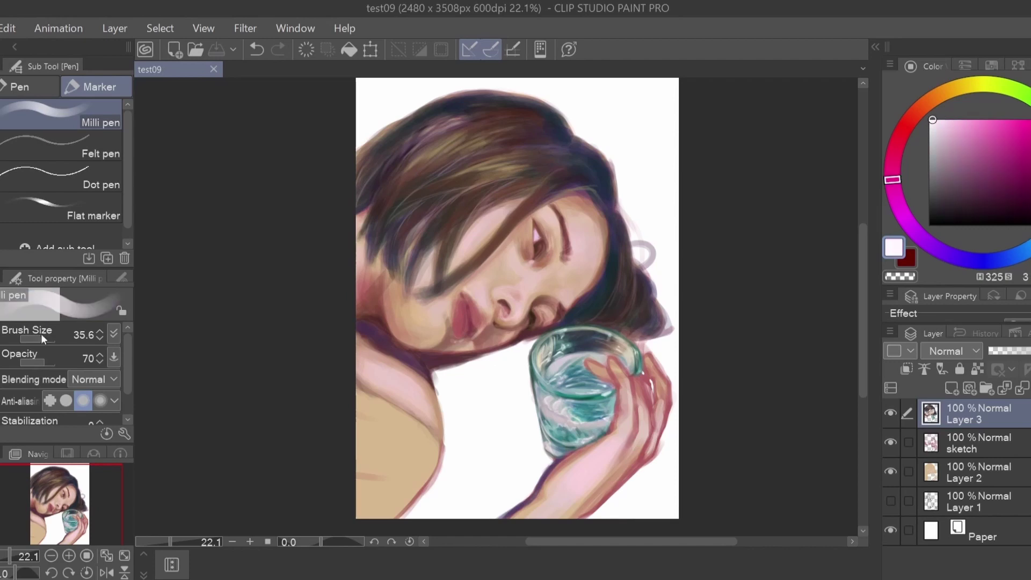
left_click(569, 202)
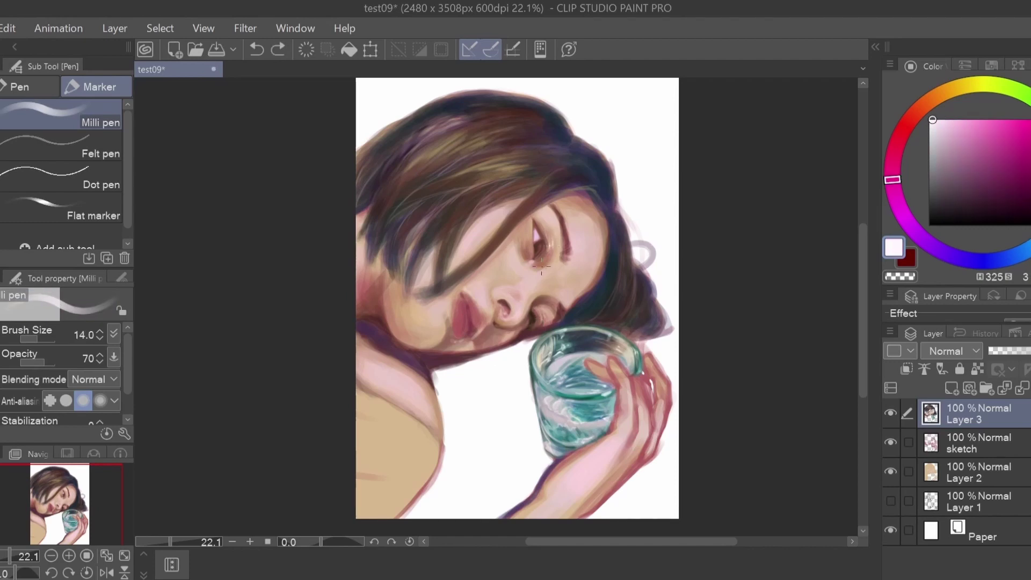
left_click(579, 235, "alt")
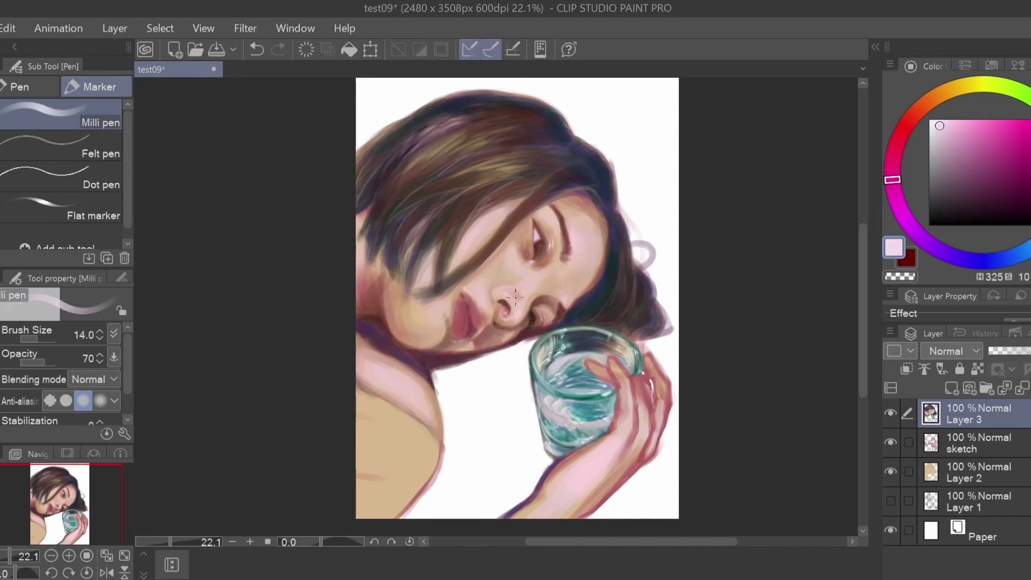
left_click_drag(529, 309, 666, 298)
Step: Create a layer directly above Paper and cover the background with pale beige at brush size 864
left_click(901, 529)
key("ctrl+shift+n")
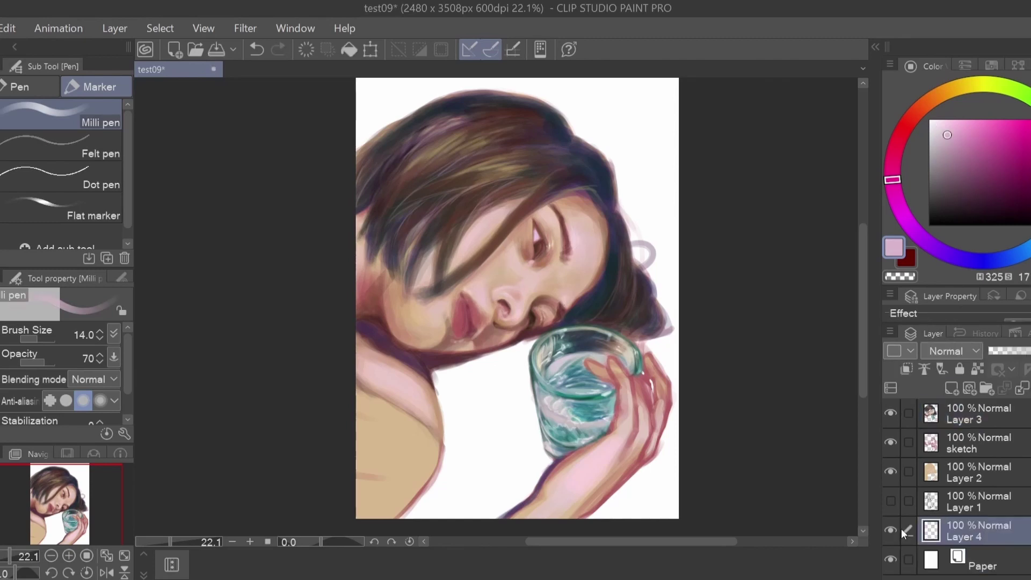
mouse_move(376, 161)
left_mouse_down()
mouse_move(645, 430)
mouse_move(392, 237)
mouse_move(249, 543)
left_mouse_up()
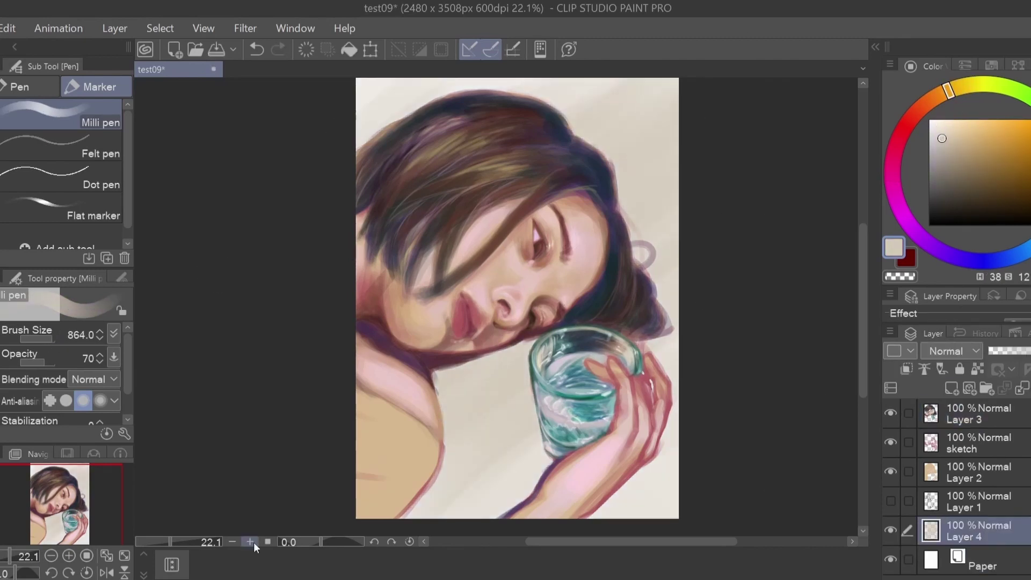
Step: Streak the background with darker beige at brush size 522.2 and opacity 51, undoing the last stroke
left_click(950, 148)
key("bracketleft")
key("bracketleft")
key("bracketleft")
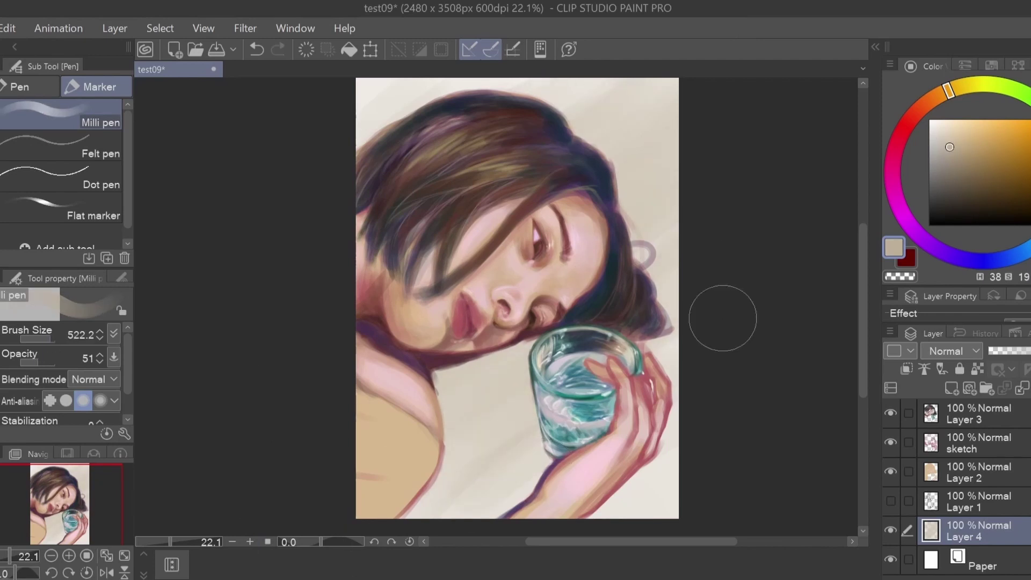
key("ctrl+z")
Step: Paint loose dark brown strands around the hair bun on Layer 3 using the Mapping pen at size 59 and opacity 18
left_click(584, 406, "ctrl")
left_click(585, 406, "alt")
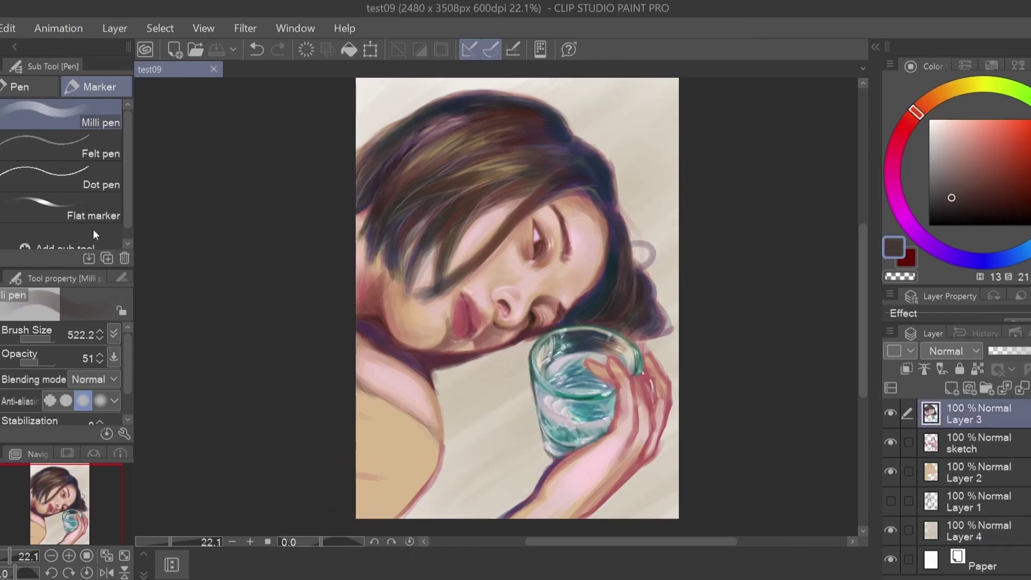
key("p")
left_click_drag(99, 335, 111, 322)
mouse_move(632, 242)
left_mouse_down()
mouse_move(658, 271)
mouse_move(671, 333)
left_mouse_up()
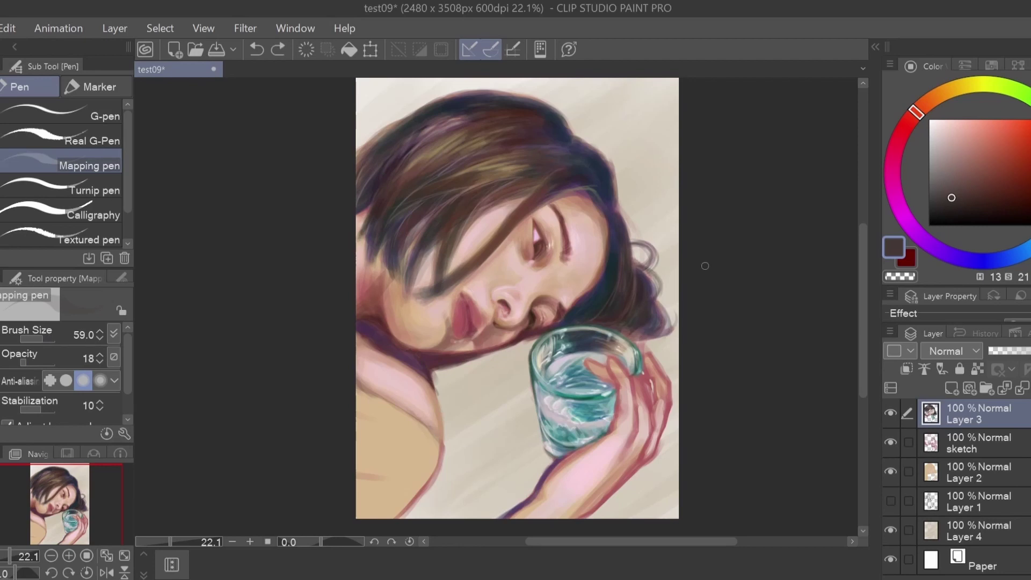
Step: Draw fine strands along the hair's outer edge with sampled dark blue at brush size 30.1 and opacity 26
left_click_drag(100, 358, 107, 355)
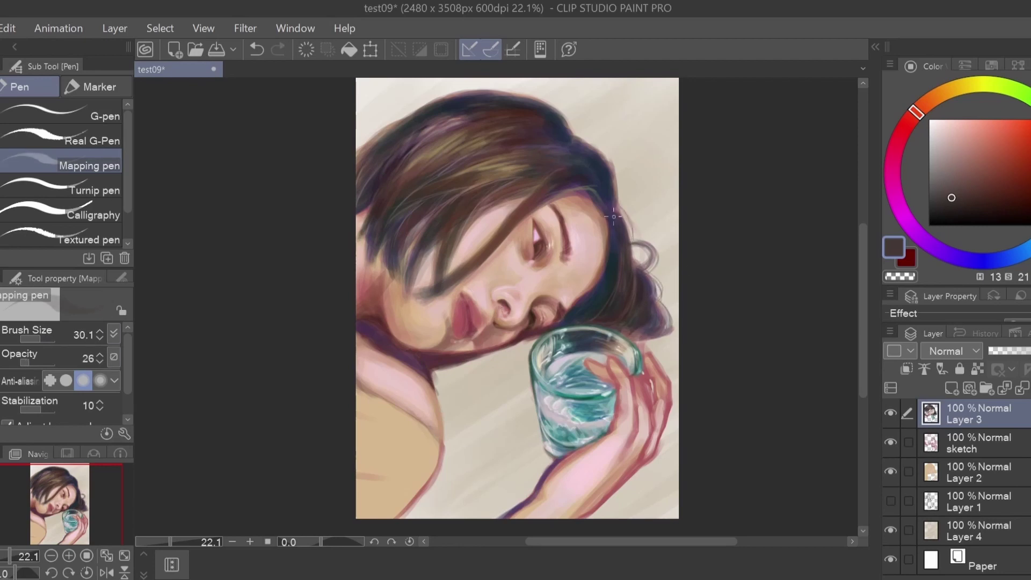
left_click(613, 208, "alt")
left_click_drag(612, 208, 376, 129)
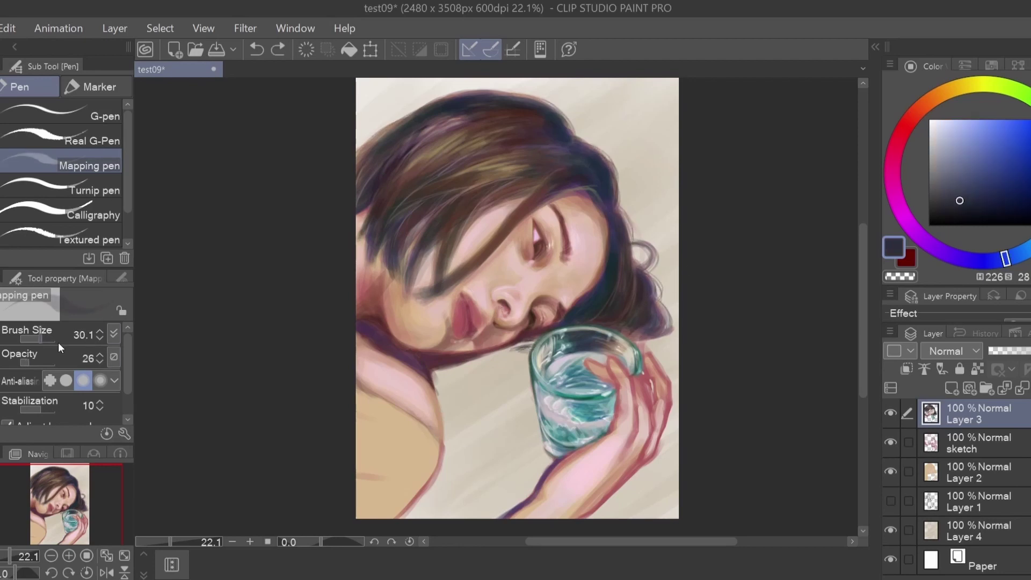
Step: Paint dark strands across the forehead and hairline with the Milli pen at size 30, checking the mirrored view
left_click(96, 87)
left_click(569, 210, "alt")
mouse_move(599, 207)
left_mouse_down()
mouse_move(540, 209)
mouse_move(449, 258)
left_mouse_up()
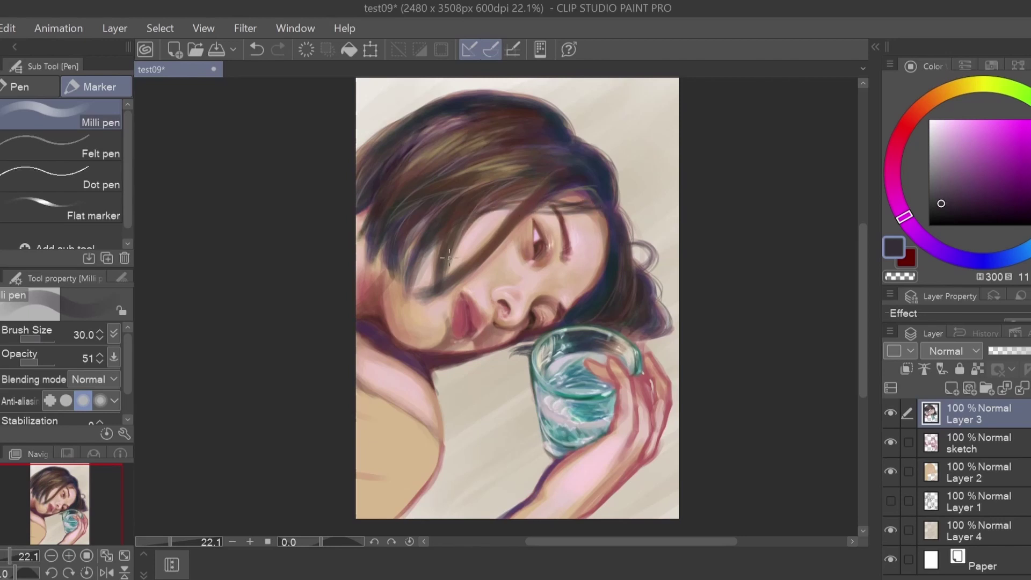
left_click(596, 207, "alt")
mouse_move(596, 207)
left_mouse_down()
mouse_move(542, 201)
mouse_move(578, 213)
left_mouse_up()
key("h")
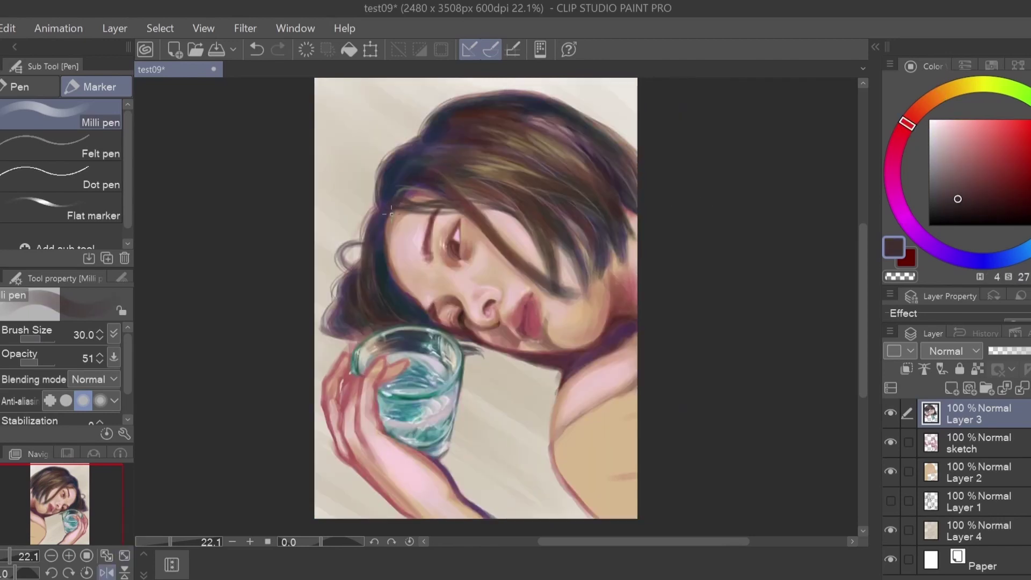
left_click_drag(390, 212, 429, 214)
key("h")
Step: Add thin strands over the forehead, cheek and hair tips with sampled violet and brown at brush size 13
left_click(560, 197, "alt")
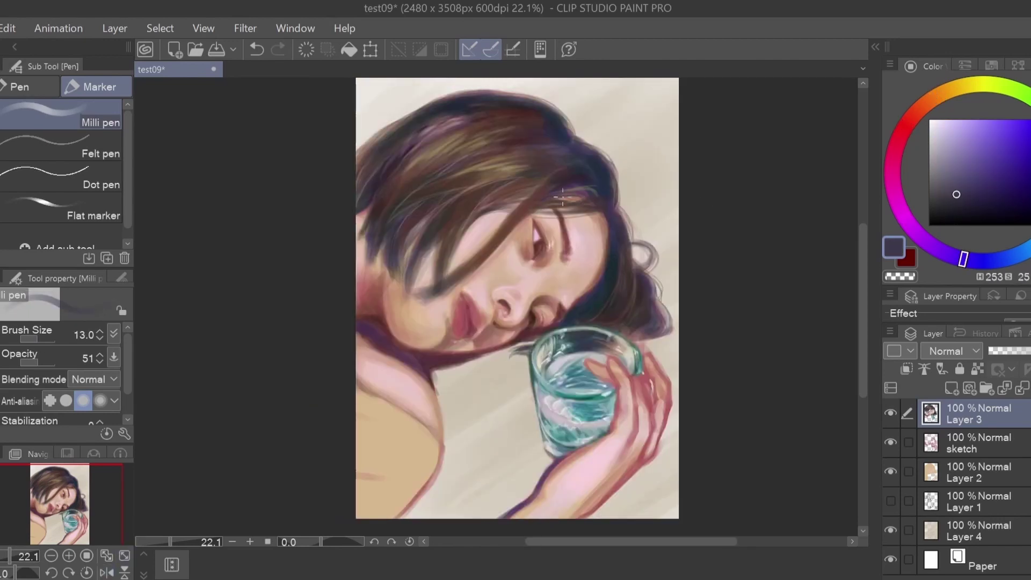
left_click(421, 271, "alt")
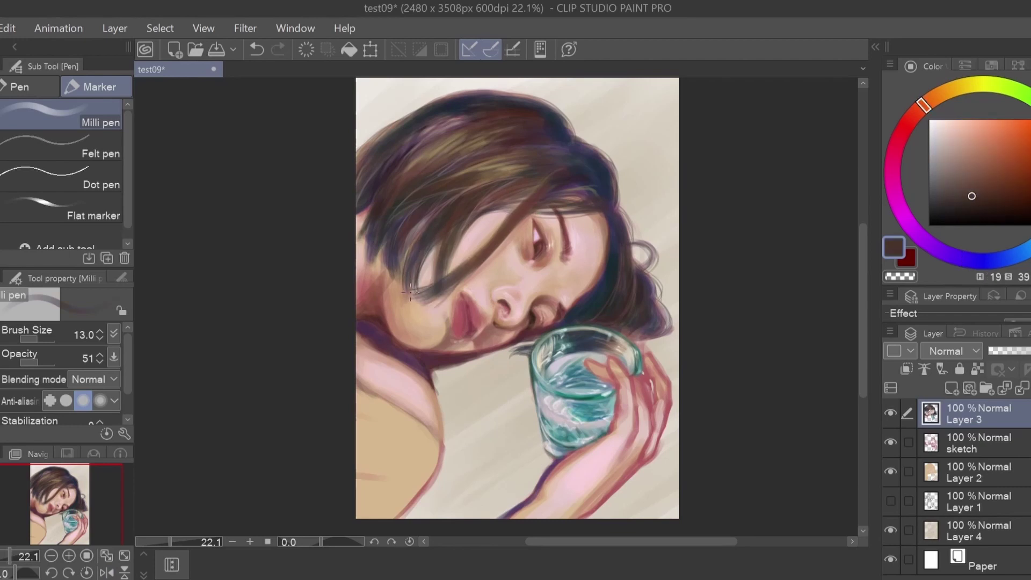
left_click(402, 260, "alt")
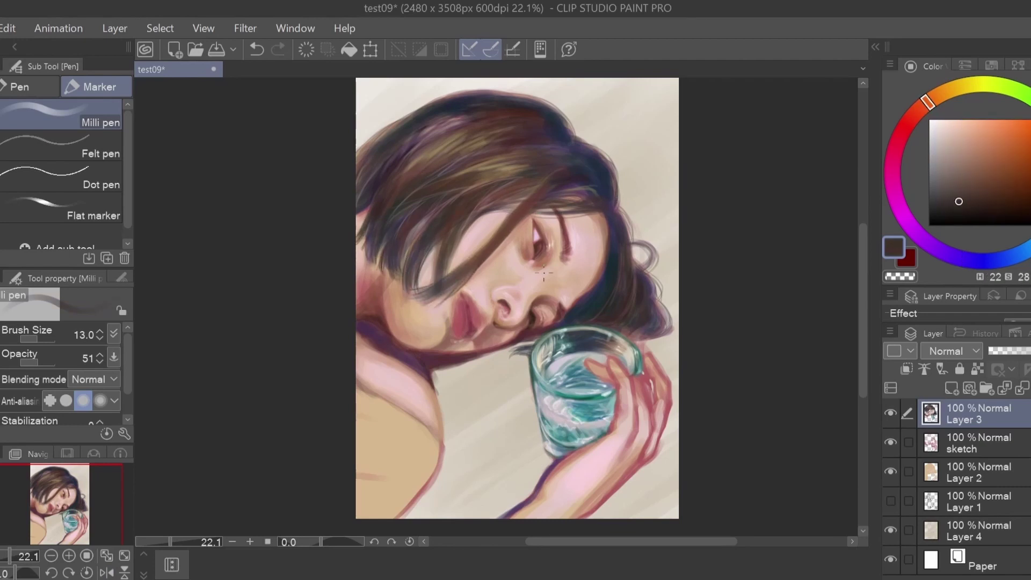
left_click_drag(537, 188, 464, 263)
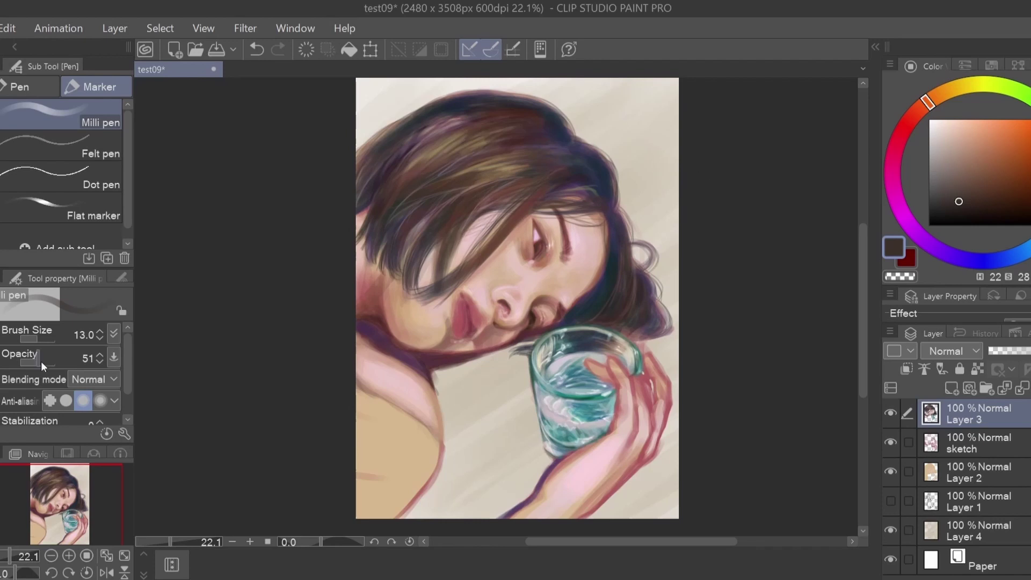
Step: Warm the fingertips over the glass with tan tones at brush size 82.4 and opacity 46
key("bracketleft")
key("bracketleft")
mouse_move(43, 367)
left_mouse_down()
mouse_move(48, 339)
mouse_move(36, 363)
left_mouse_up()
left_click(973, 154)
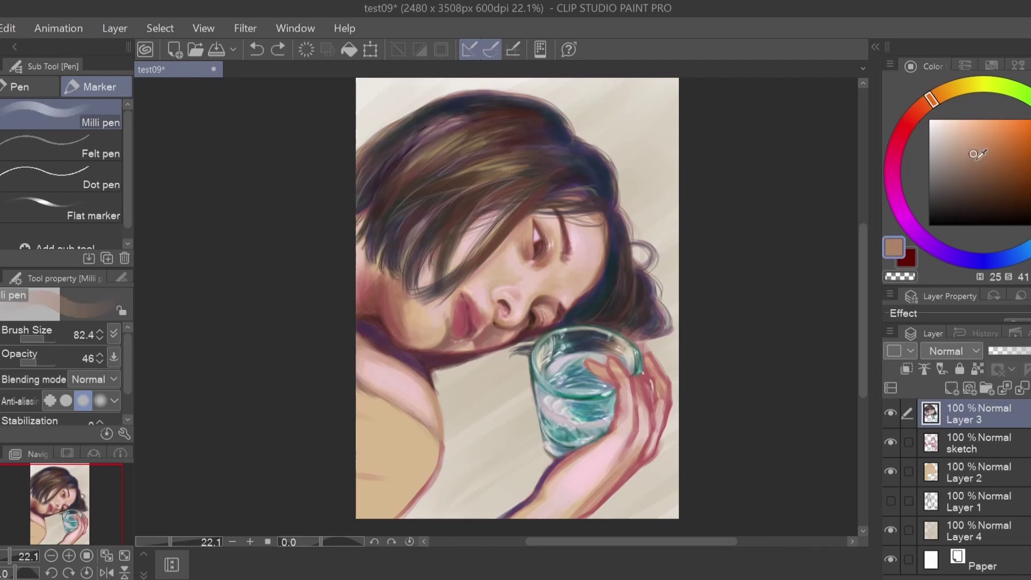
left_click(618, 370, "alt")
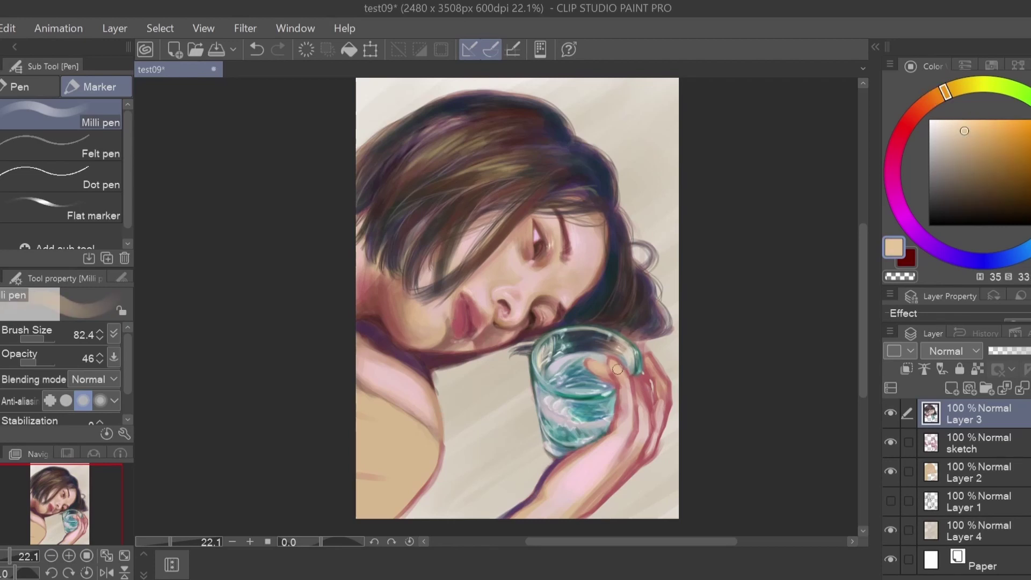
Step: Blend sampled pink and tan skin tones over the fingers and back of the hand at brush size 49.8
left_click(652, 392, "alt")
key("bracketleft")
key("bracketleft")
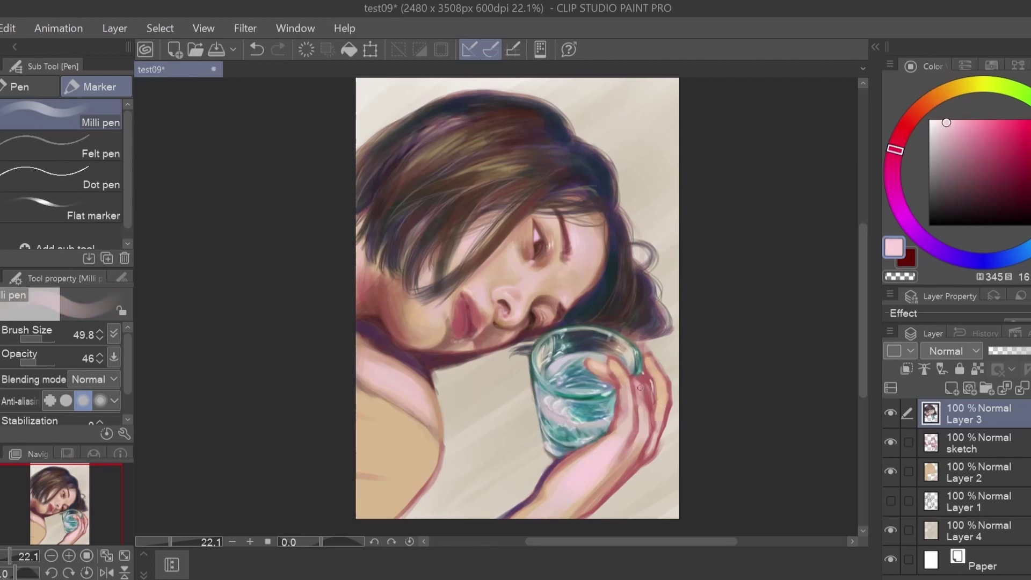
mouse_move(641, 388)
left_mouse_down()
mouse_move(667, 391)
mouse_move(666, 432)
left_mouse_up()
scroll(697, 380, "up", 3)
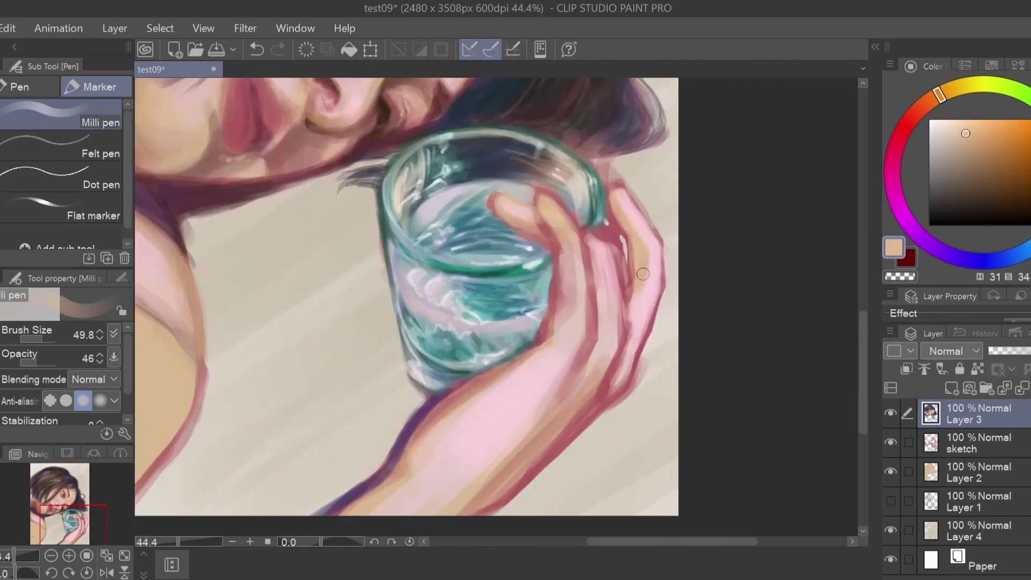
left_click(591, 376, "alt")
left_click_drag(602, 398, 574, 249)
scroll(574, 249, "down", 1)
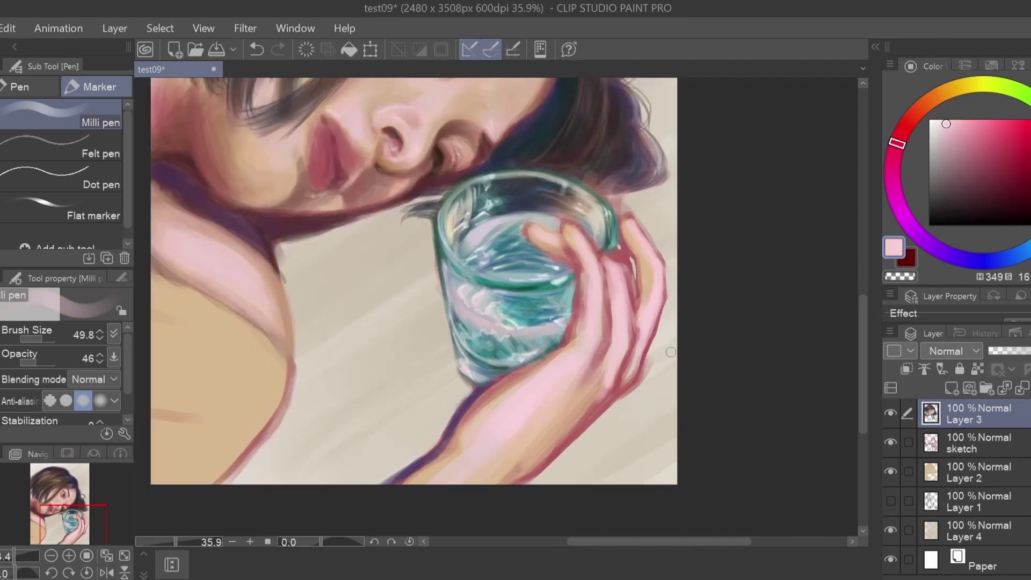
Step: Define the shadows and light edges between the fingers with sampled red and tan at brush size 30.1
key("bracketleft")
key("bracketleft")
left_click(636, 249, "alt")
left_click_drag(637, 237, 639, 336)
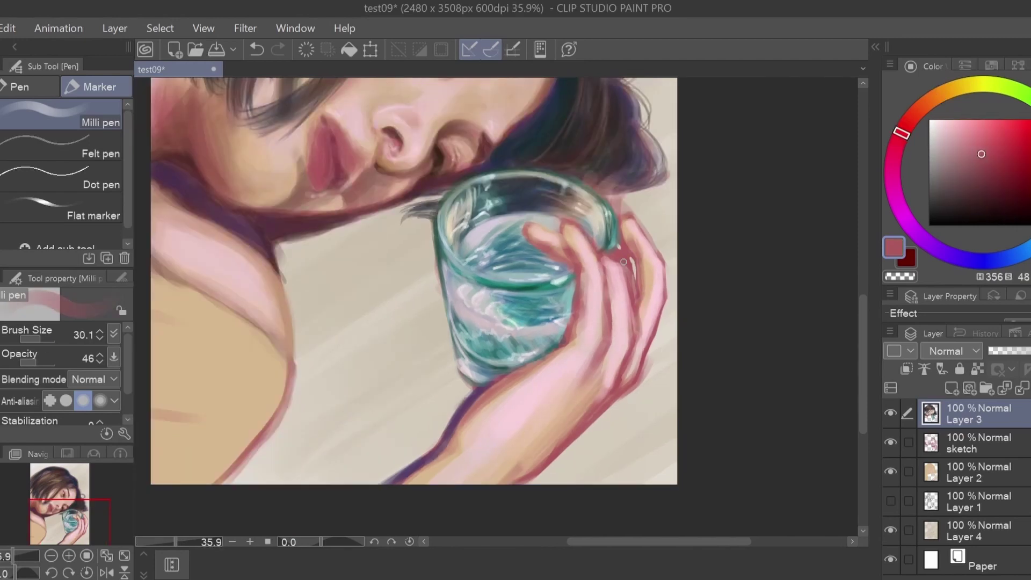
left_click(636, 264, "alt")
mouse_move(639, 297)
left_mouse_down()
mouse_move(642, 343)
mouse_move(618, 386)
left_mouse_up()
left_click(629, 301, "alt")
left_click_drag(615, 252, 599, 343)
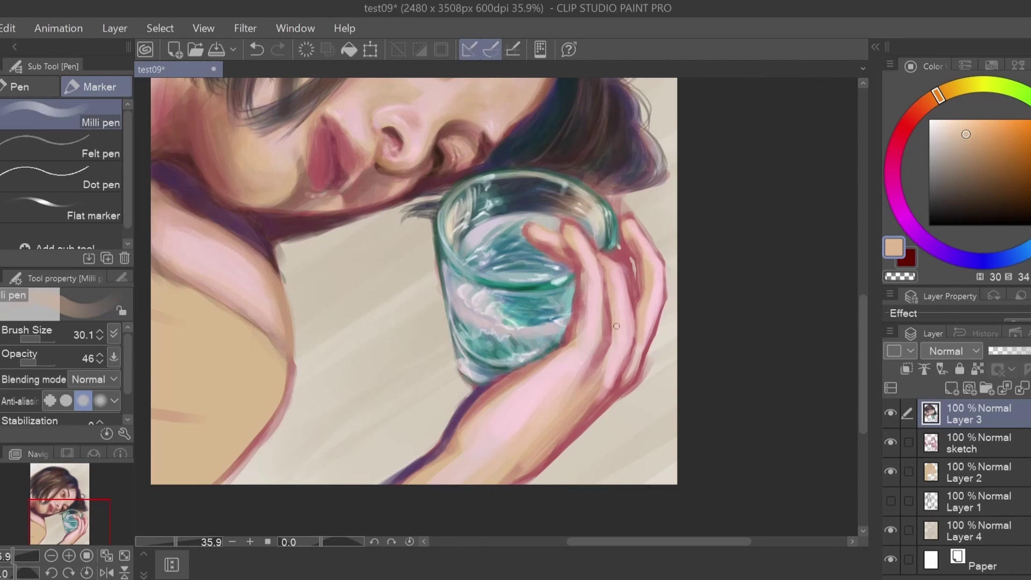
mouse_move(612, 299)
left_mouse_down()
mouse_move(593, 371)
mouse_move(596, 414)
left_mouse_up()
Step: Shade the wrist and back of the hand with sampled red and warm skin tones at brush size 82.4
left_click(467, 408, "alt")
key("bracketright")
key("bracketright")
key("bracketright")
left_click_drag(473, 406, 456, 451)
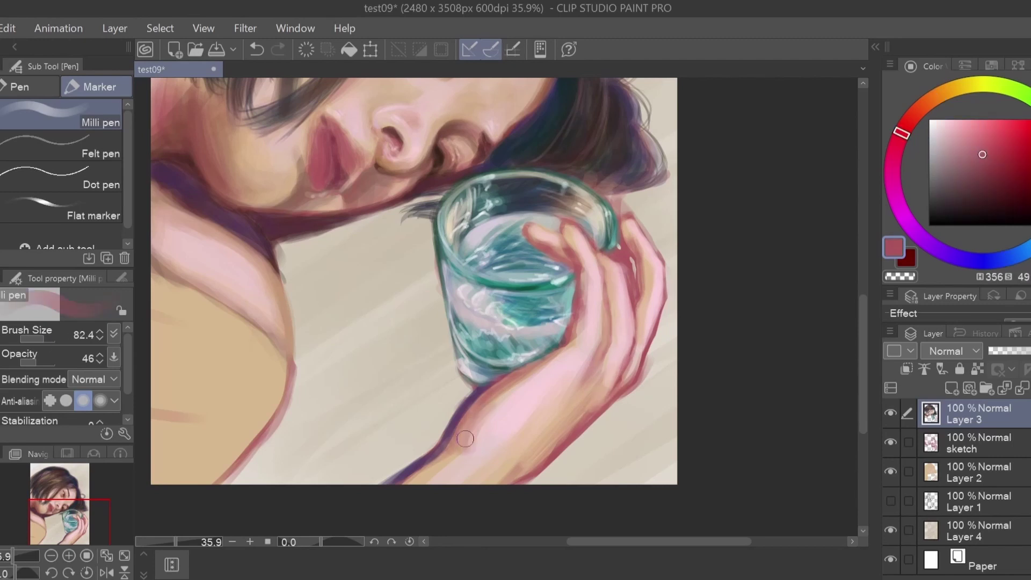
left_click(591, 387, "alt")
left_click_drag(559, 349, 516, 445)
Step: Soften the hand's outer edge with sampled tones at brush size 42.1, undoing a stroke along the wrist
left_click(441, 468, "alt")
key("bracketleft")
key("bracketleft")
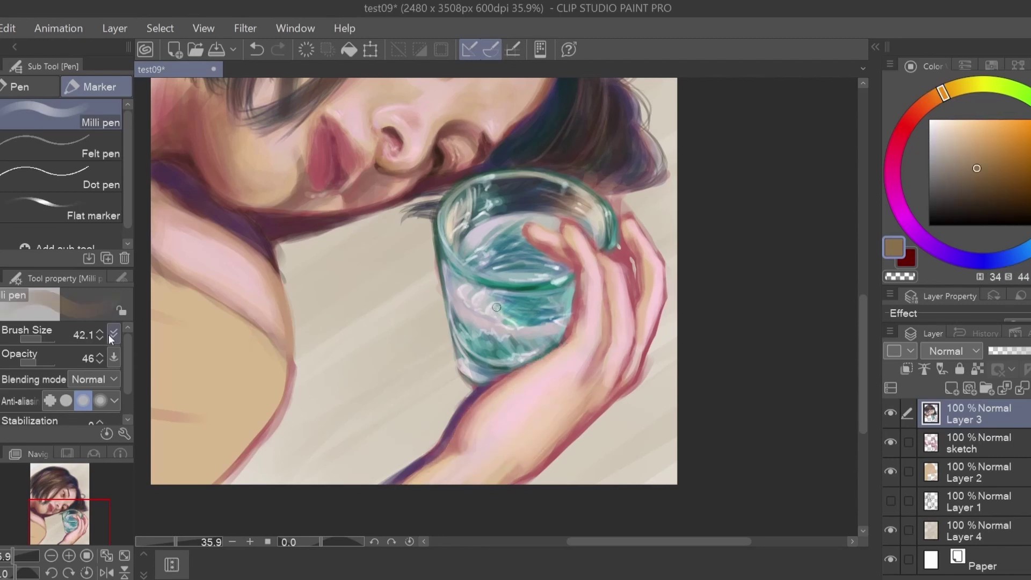
left_click_drag(521, 376, 468, 441)
key("ctrl+z")
left_click(553, 355, "alt")
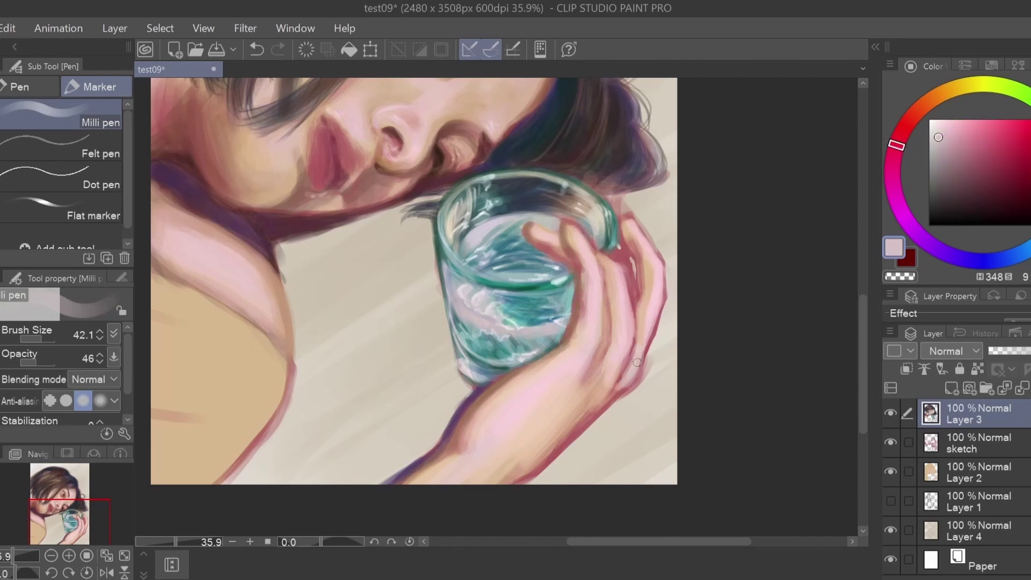
left_click_drag(607, 408, 644, 333)
mouse_move(613, 414)
left_mouse_down()
mouse_move(645, 360)
mouse_move(613, 340)
left_mouse_up()
Step: Refine the finger contours with sampled brown at brush size 15.4
left_click(570, 440, "alt")
left_click(39, 340)
left_click(600, 348, "alt")
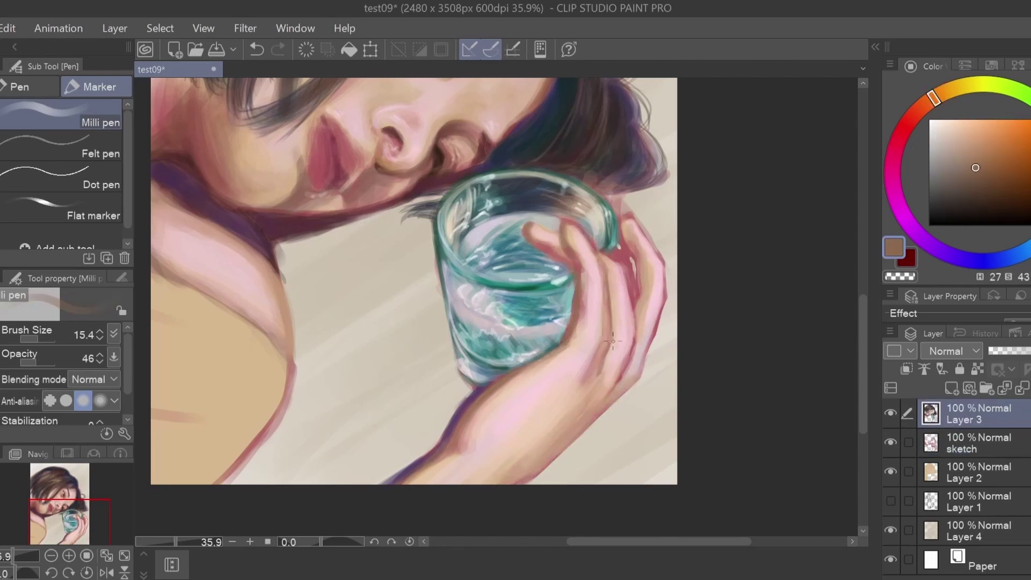
Step: Smooth the fingers touching the glass with sampled peach tones at brush size 49.8
key("bracketright")
key("bracketright")
key("bracketright")
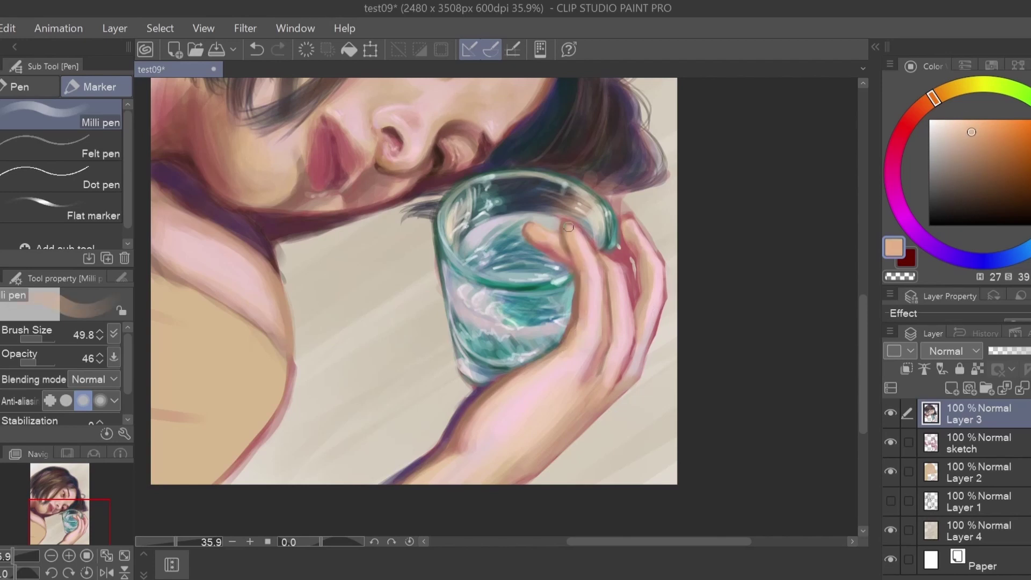
left_click(557, 245, "alt")
left_click(630, 234, "alt")
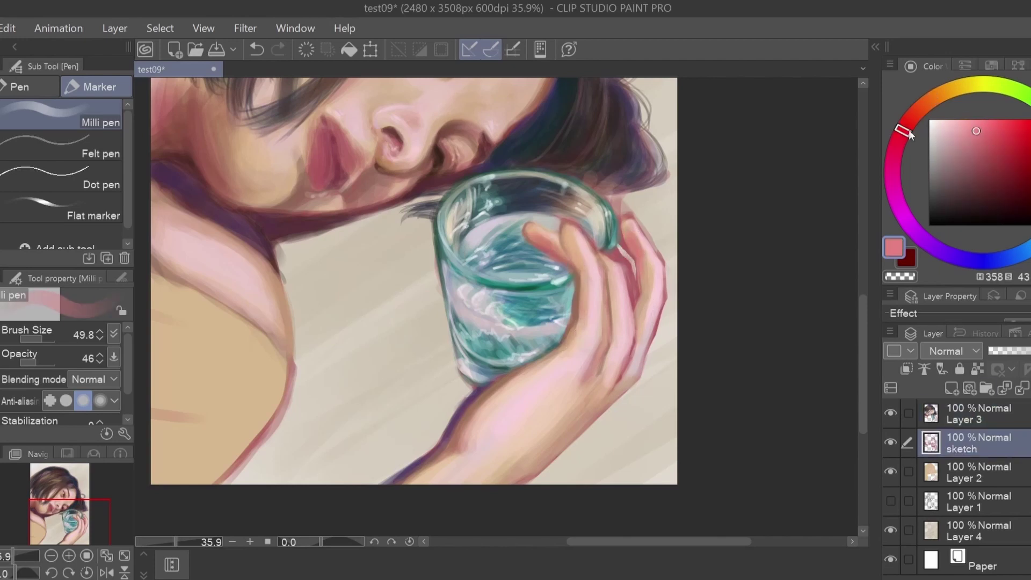
Step: Shift the colour's hue toward orange-red and deepen the shadows between the fingers, reducing the brush to 25.4
left_click_drag(903, 130, 917, 112)
left_click_drag(626, 252, 613, 301)
key("bracketleft")
key("bracketleft")
left_click(631, 263, "alt")
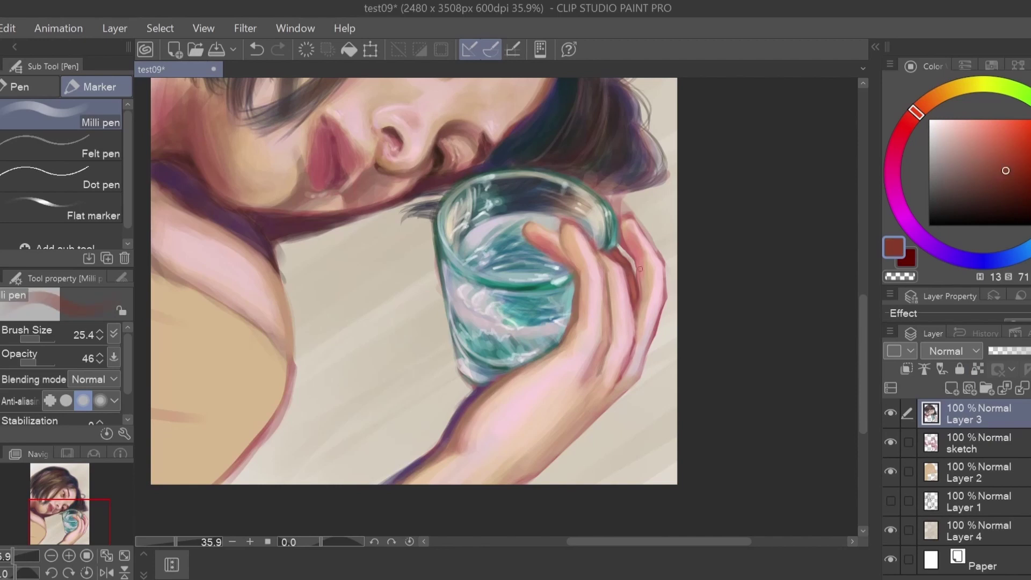
Step: Undo the last stroke and lighten the little finger with a sampled peach tone at brush size 49.8
key("alt+bracketleft")
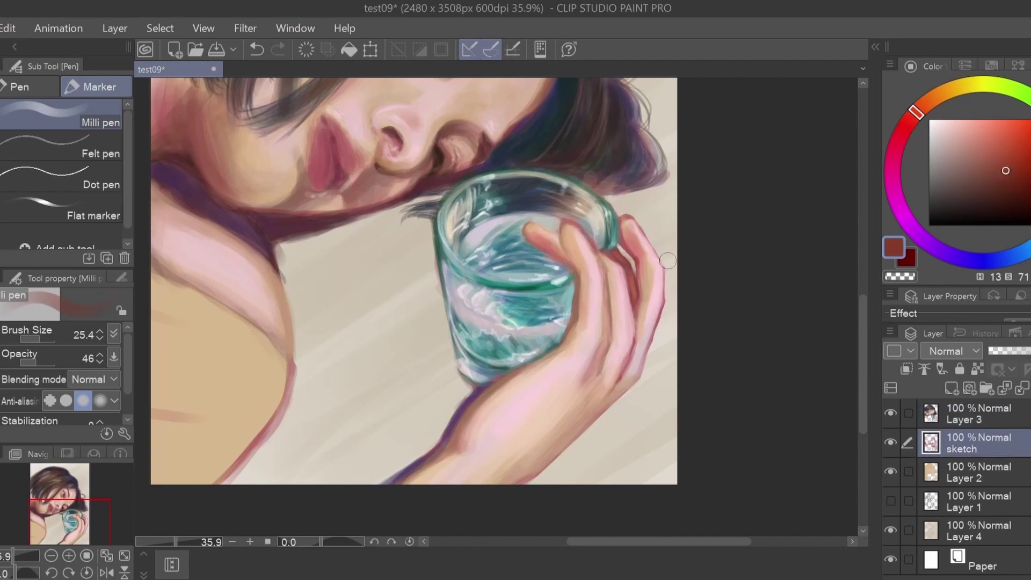
key("ctrl+z")
key("bracketright")
key("bracketright")
left_click(631, 228, "alt")
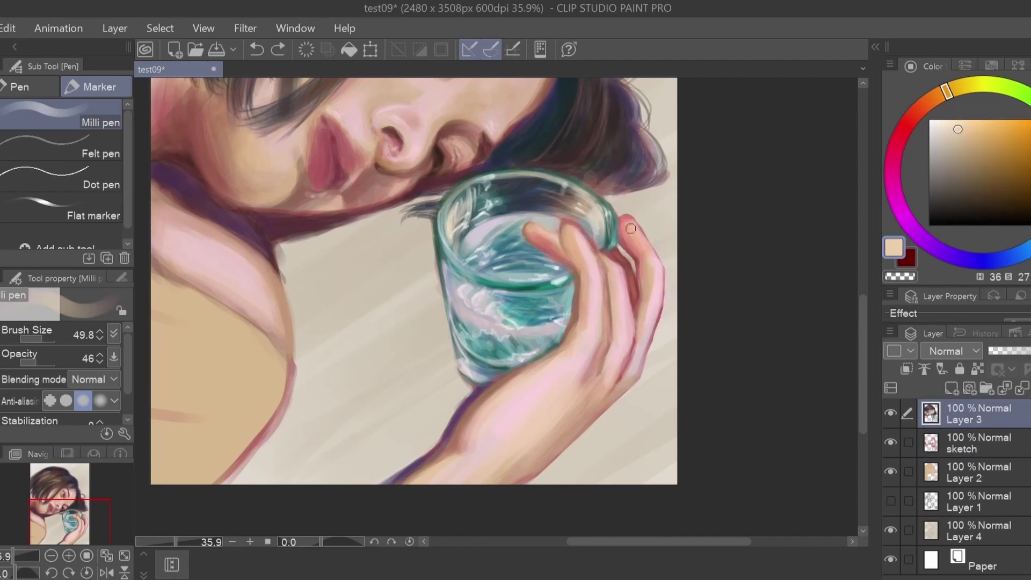
left_click_drag(631, 229, 640, 266)
Step: Highlight the tip of the little finger with a sampled pale pink at brush size 25.4
left_click(628, 221, "alt")
key("h")
key("h")
key("bracketleft")
key("bracketleft")
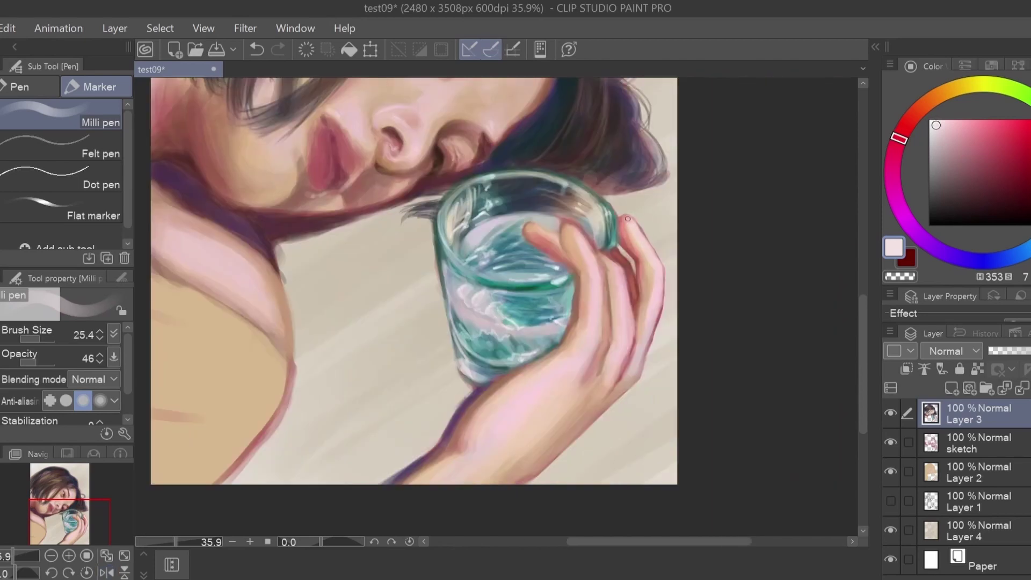
Step: Shift the sampled colour toward orange-brown and shade the inner side of the little finger at brush size 49.8
left_click(632, 238, "alt")
left_click(920, 111)
key("bracketright")
key("bracketright")
left_click_drag(634, 242, 643, 301)
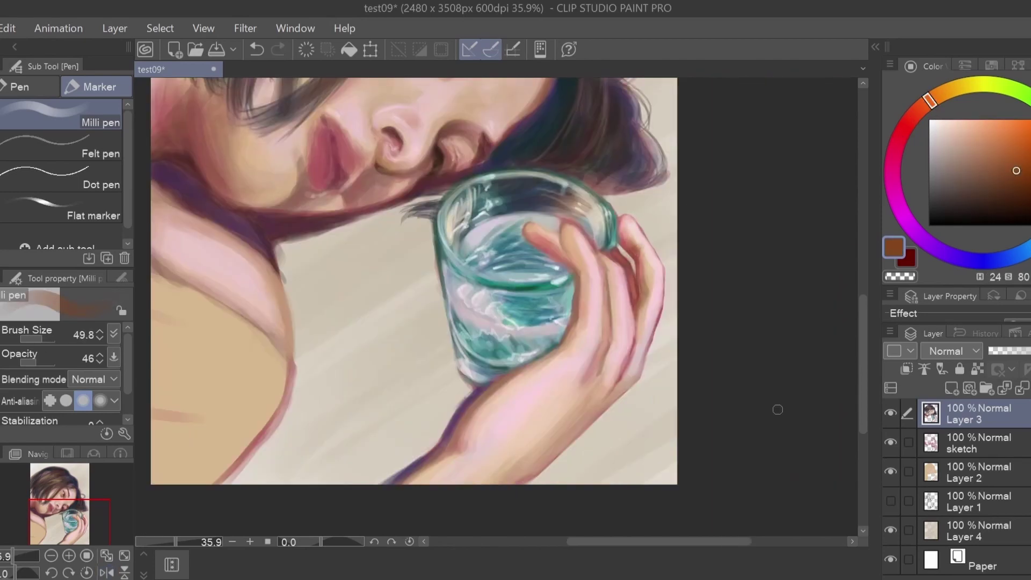
Step: Pick a light pink and brighten the lower fingers and knuckles
left_click(978, 140)
left_click(896, 146)
left_click(945, 124)
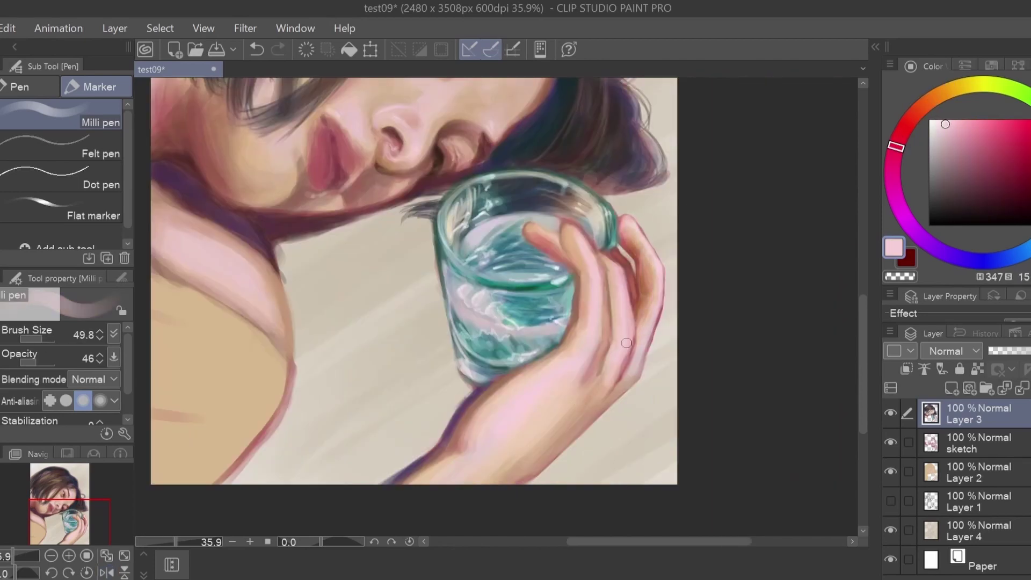
left_click_drag(631, 338, 607, 384)
left_click_drag(602, 323, 581, 389)
Step: Blend the back of the hand below the knuckles with a lightened tan at brush size 97.5 in mirrored view
key("h")
left_click(430, 408, "alt")
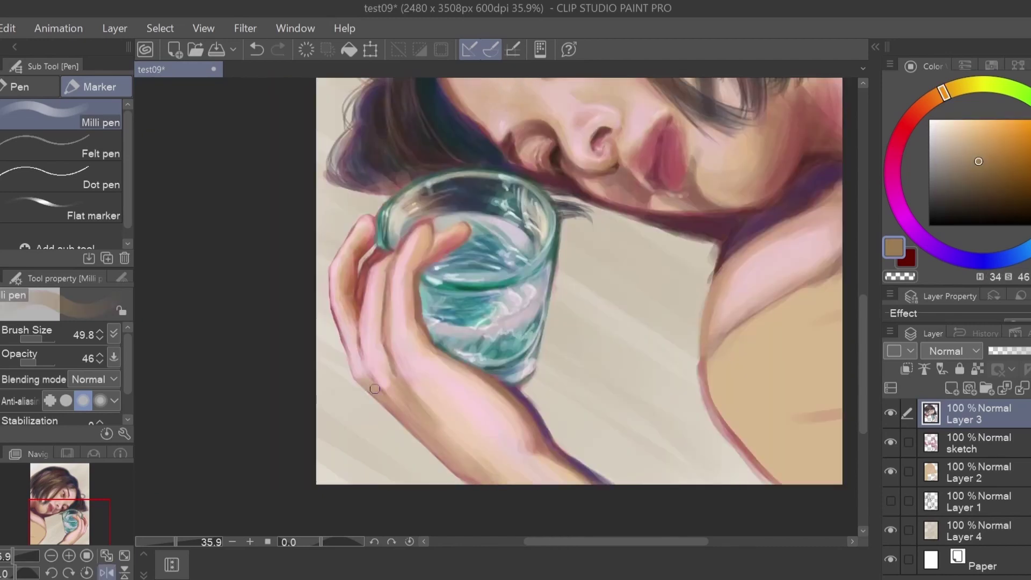
key("bracketright")
key("bracketright")
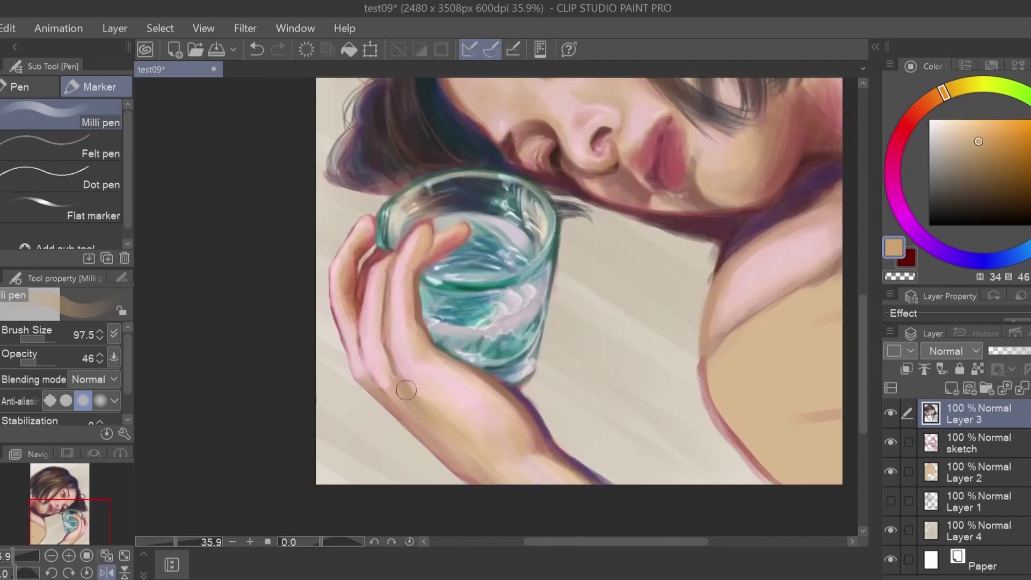
key("h")
Step: Deepen the shadows along the finger beside the glass and between the outer fingers with sampled tones at brush size 25.4
key("alt+bracketleft")
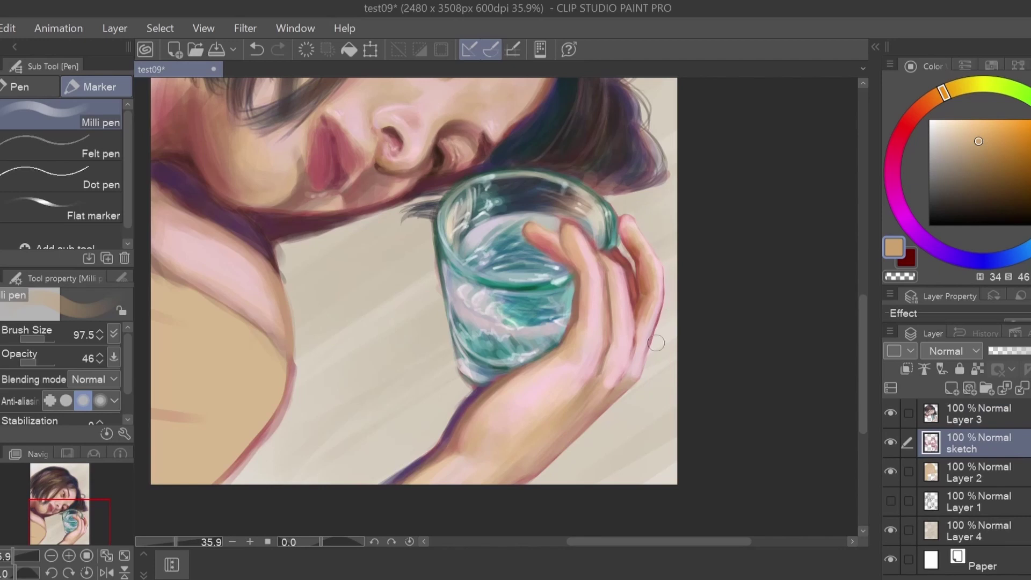
scroll(581, 253, "up", 2)
left_click(661, 376, "alt")
key("alt+bracketright")
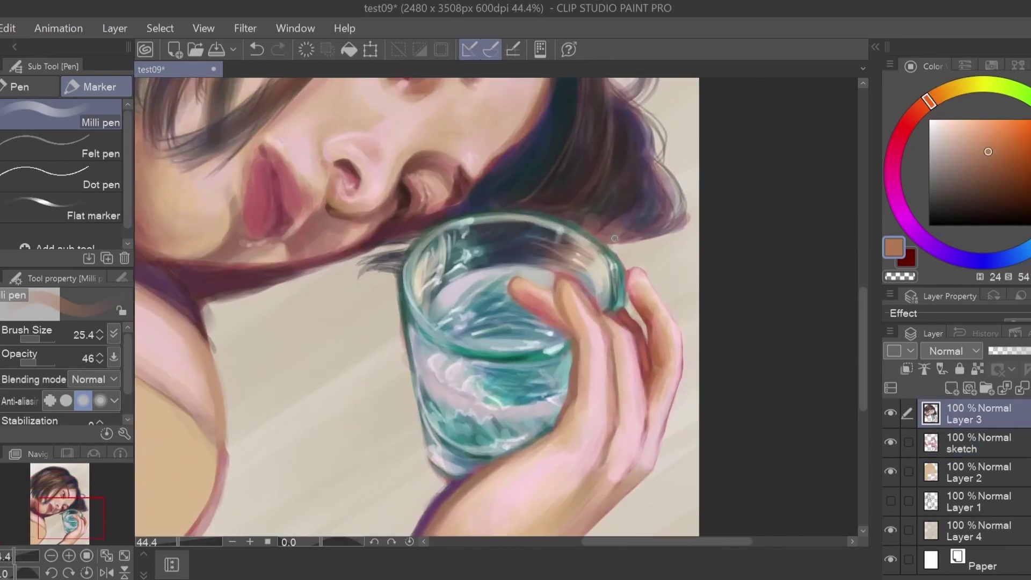
key("bracketleft")
key("bracketleft")
key("bracketleft")
left_click(562, 290, "alt")
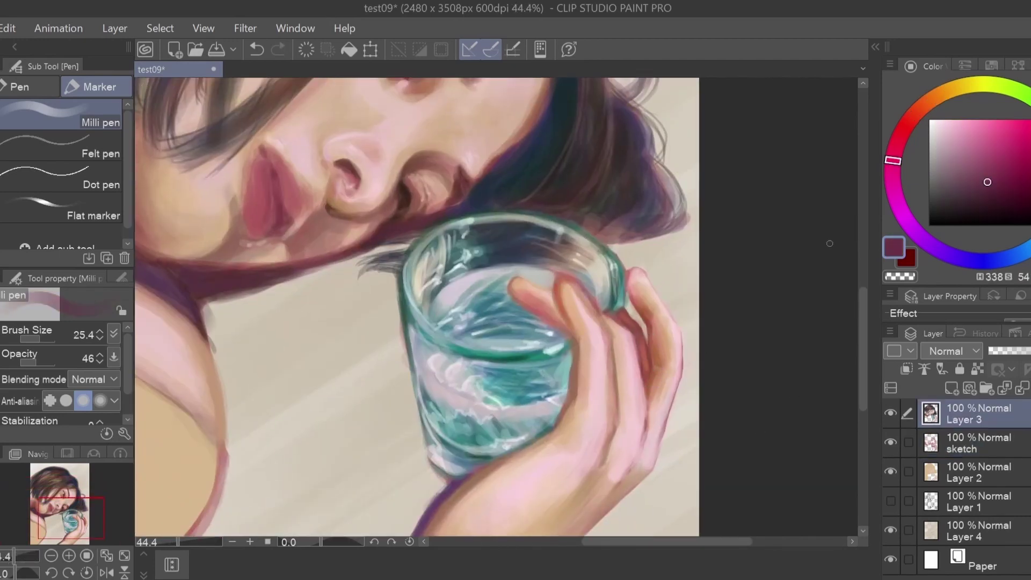
left_click(599, 371, "alt")
left_click(559, 422, "alt")
mouse_move(578, 394)
left_mouse_down()
mouse_move(548, 438)
mouse_move(518, 446)
left_mouse_up()
left_click_drag(650, 384, 645, 456)
Step: Refine the glass rim beside the fingers with sampled background beige, checking the painting in mirrored view
left_click(106, 572)
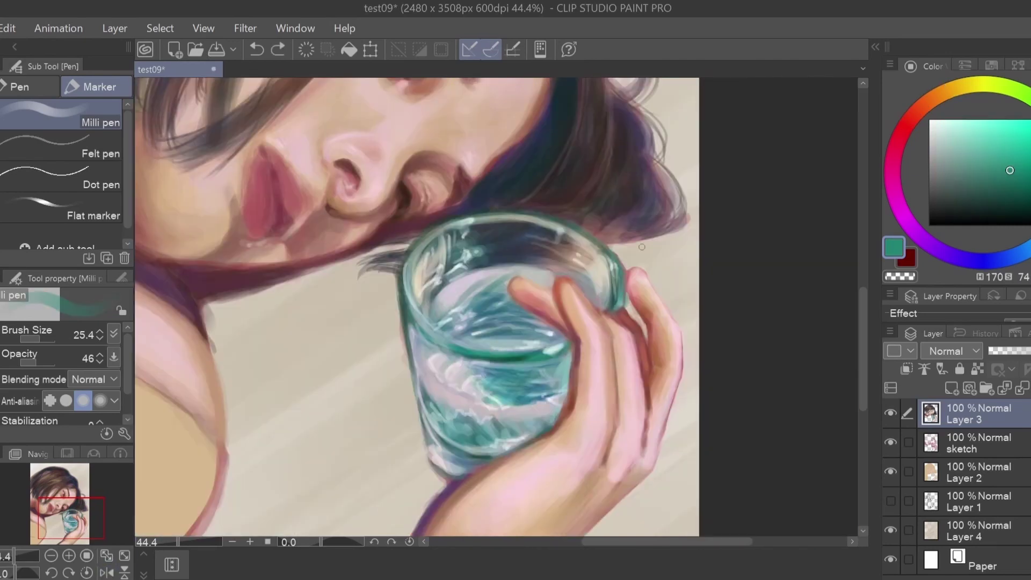
key("h")
left_click(623, 284, "alt")
key("bracketleft")
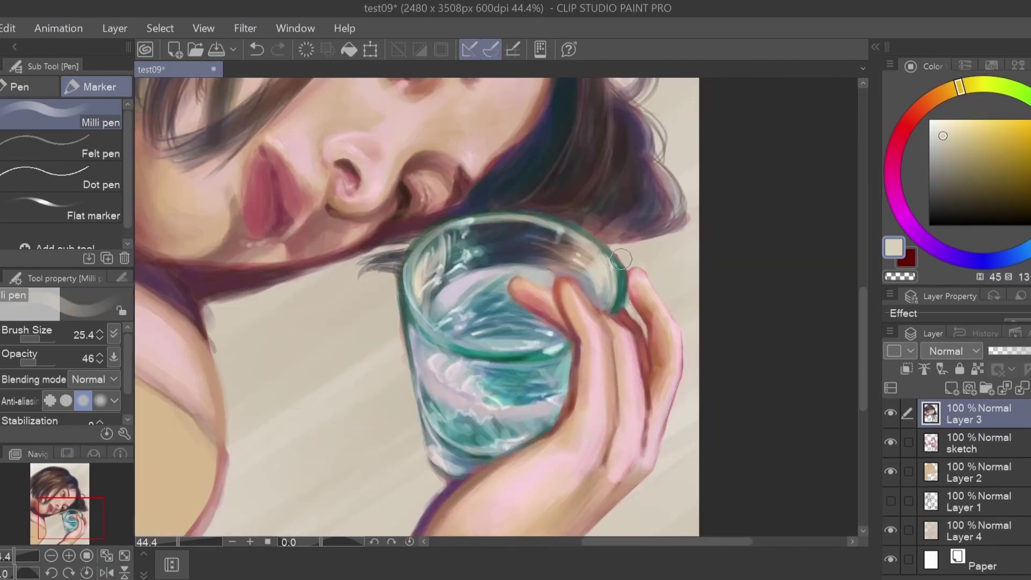
Step: Define the crease between the fingers with reddish brown at brush size 13 and opacity 61, undoing the last stroke
left_click(529, 367, "alt")
left_click(615, 414, "alt")
left_click_drag(613, 403, 610, 469)
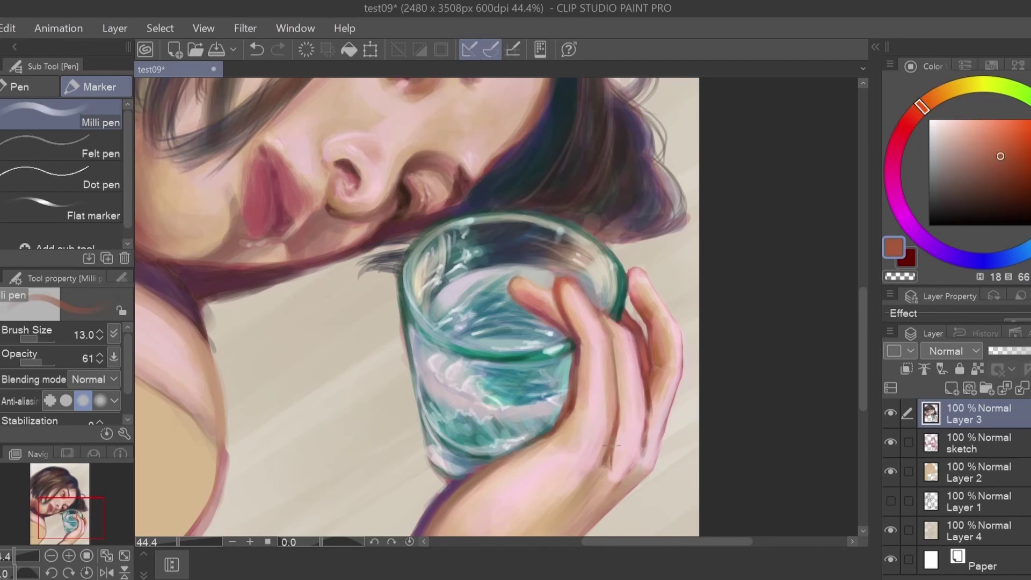
key("ctrl+z")
scroll(567, 281, "down", 3)
scroll(615, 306, "up", 2)
Step: Paint the fingernail near the glass with a sampled pink at brush size 18.2
left_click(615, 306, "alt")
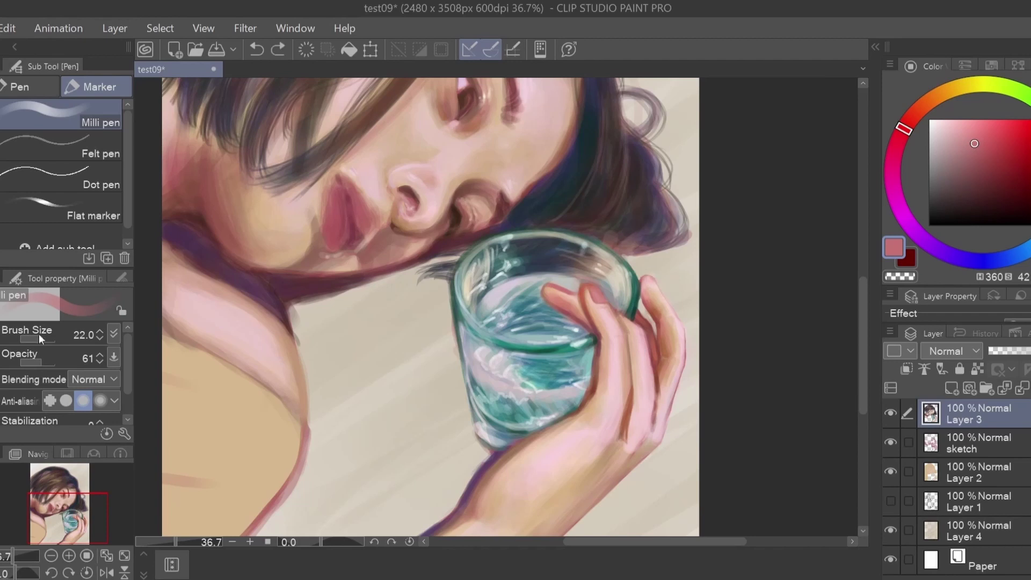
key("bracketleft")
scroll(59, 505, "down", 3)
left_click(108, 574)
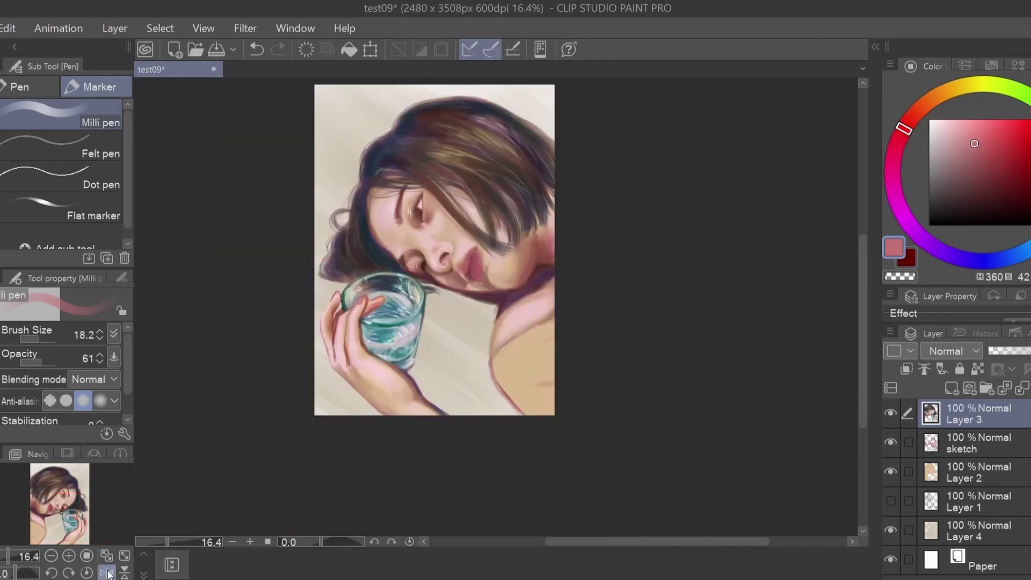
Step: Deepen the nail and finger edges with dark red at brush size 18.2 in mirrored view
scroll(108, 574, "up", 3)
left_click(356, 317, "alt")
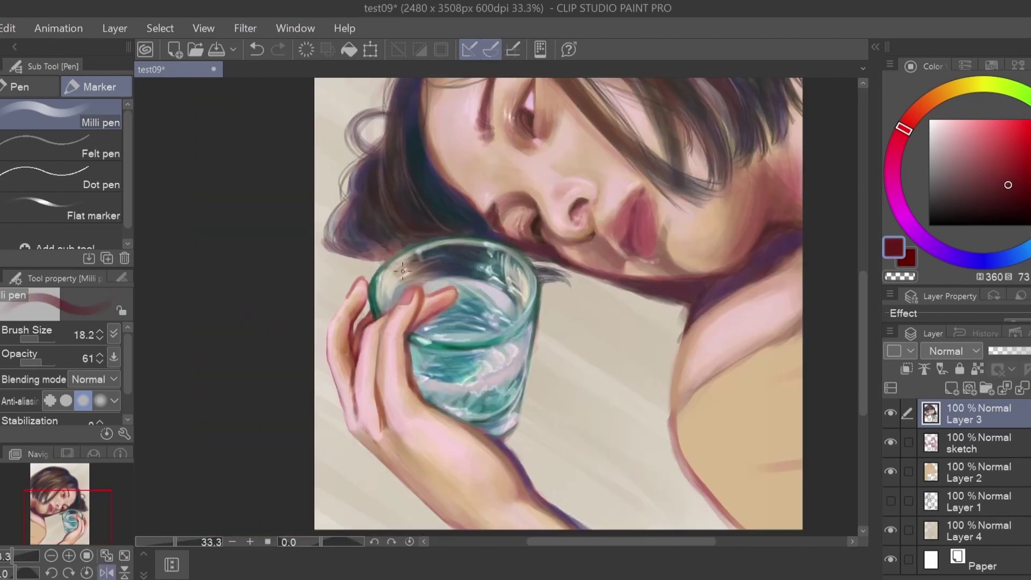
left_click_drag(411, 359, 422, 396)
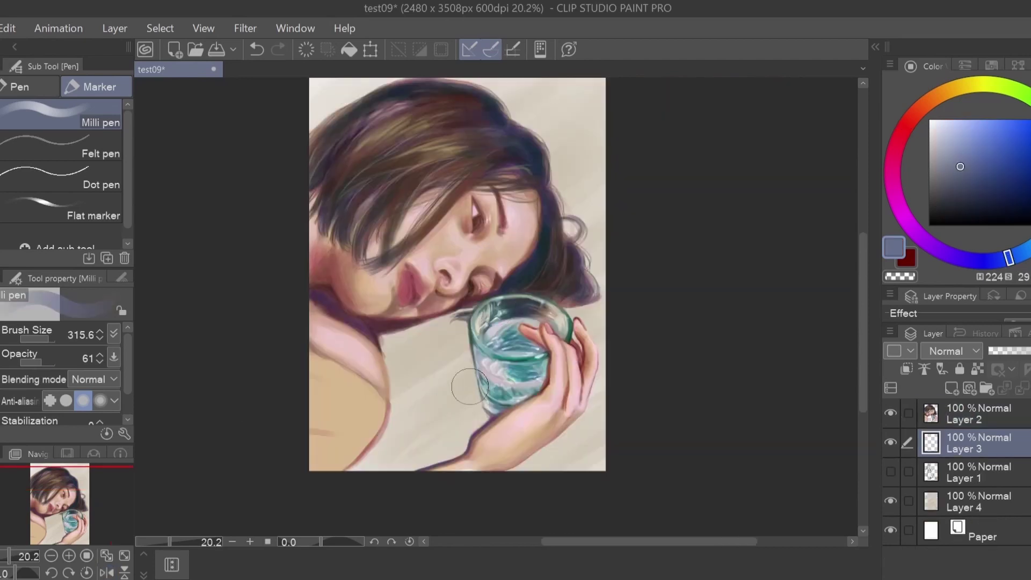
Step: Block in the blue cast shadow of the glass and forearm on the background, starting at brush size 315.6
mouse_move(472, 391)
left_mouse_down()
mouse_move(460, 380)
mouse_move(475, 361)
mouse_move(430, 376)
mouse_move(462, 408)
mouse_move(440, 457)
left_mouse_up()
left_click(451, 376, "alt")
mouse_move(441, 376)
left_mouse_down()
mouse_move(469, 340)
mouse_move(462, 408)
mouse_move(438, 373)
left_mouse_up()
left_click(483, 369, "alt")
Step: Add a new layer on top and darken the shadow beneath the jaw with sampled dark blue at brush size 58.9
key("ctrl+shift+n")
left_click(380, 326, "alt")
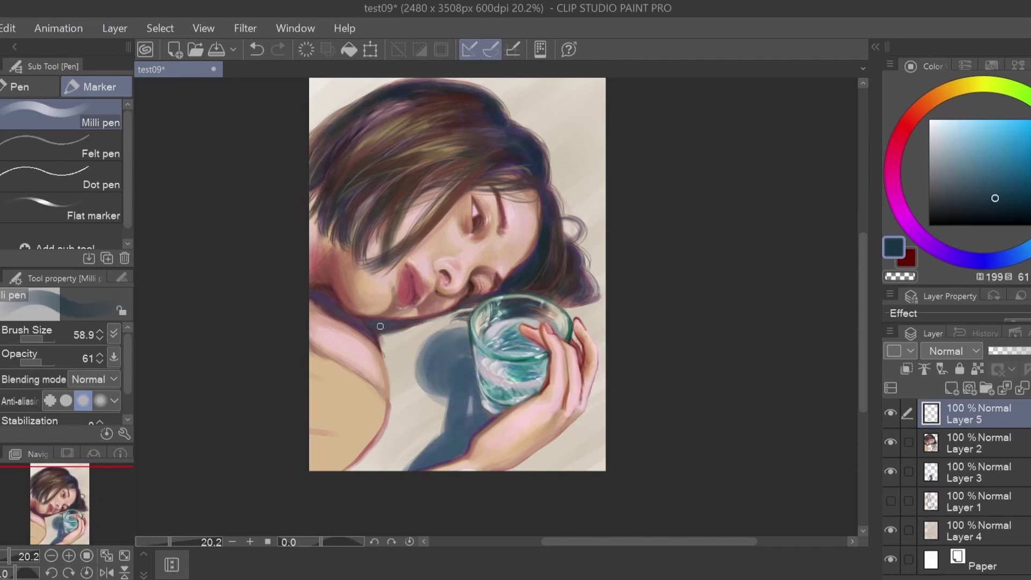
left_click(340, 314, "alt")
Step: Return to the cast shadow's layer and deepen the shadow with dark navy at brush size 190.7
left_click(459, 394, "alt")
left_click(460, 394, "ctrl+shift")
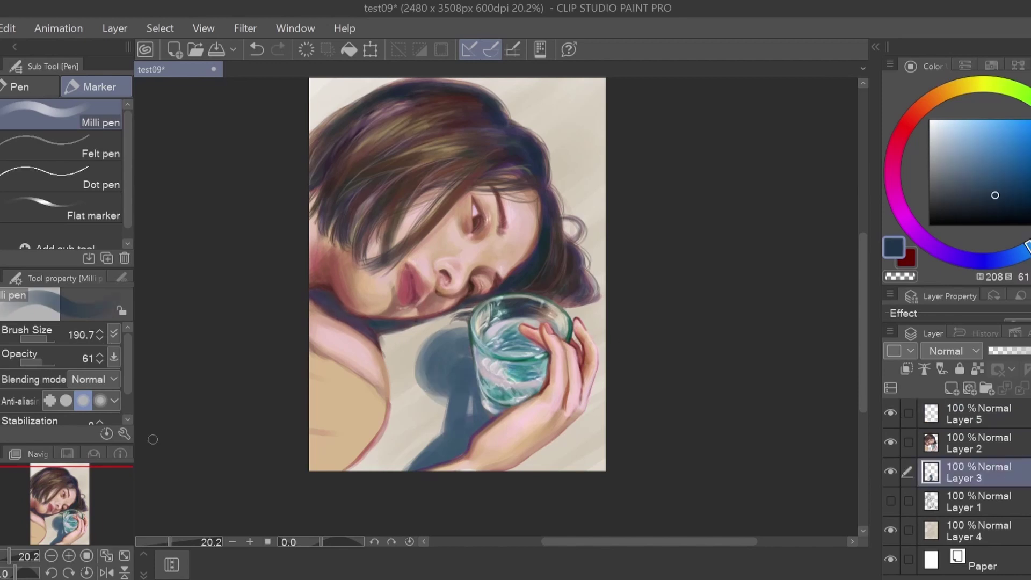
left_click(439, 360, "alt")
left_click(522, 338, "alt")
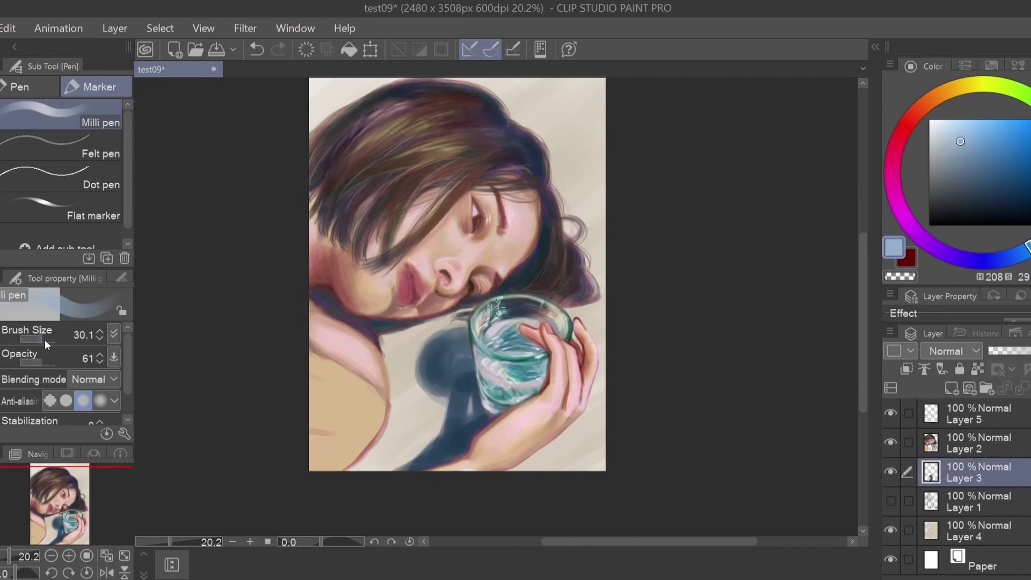
Step: Paint light-blue refraction patterns inside the glass's round shadow, starting at brush size 30.1
mouse_move(436, 376)
left_mouse_down()
mouse_move(454, 352)
mouse_move(467, 384)
mouse_move(462, 374)
mouse_move(457, 388)
mouse_move(466, 350)
mouse_move(446, 376)
mouse_move(449, 349)
mouse_move(440, 376)
mouse_move(459, 338)
mouse_move(430, 379)
mouse_move(446, 349)
mouse_move(447, 371)
mouse_move(466, 379)
left_mouse_up()
key("p")
key("p")
key("bracketleft")
key("bracketleft")
key("bracketleft")
Step: Add fine beige light streaks to the glass's shadow, reducing the brush to size 9
left_click(470, 413, "alt")
key("bracketright")
key("bracketright")
key("bracketright")
key("bracketleft")
key("bracketleft")
key("bracketleft")
key("bracketleft")
key("bracketleft")
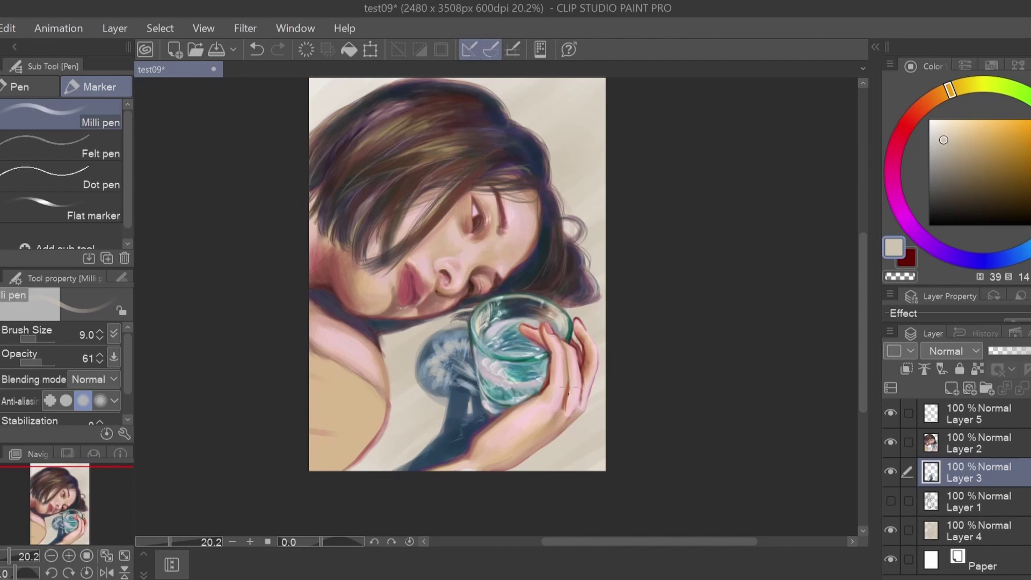
Step: Soften the light patterns in the glass's shadow with beige, raising the brush to size 82.4 and setting opacity to 53
key("bracketright")
key("bracketright")
key("bracketright")
key("bracketright")
key("bracketright")
left_click_drag(51, 355, 37, 355)
key("bracketleft")
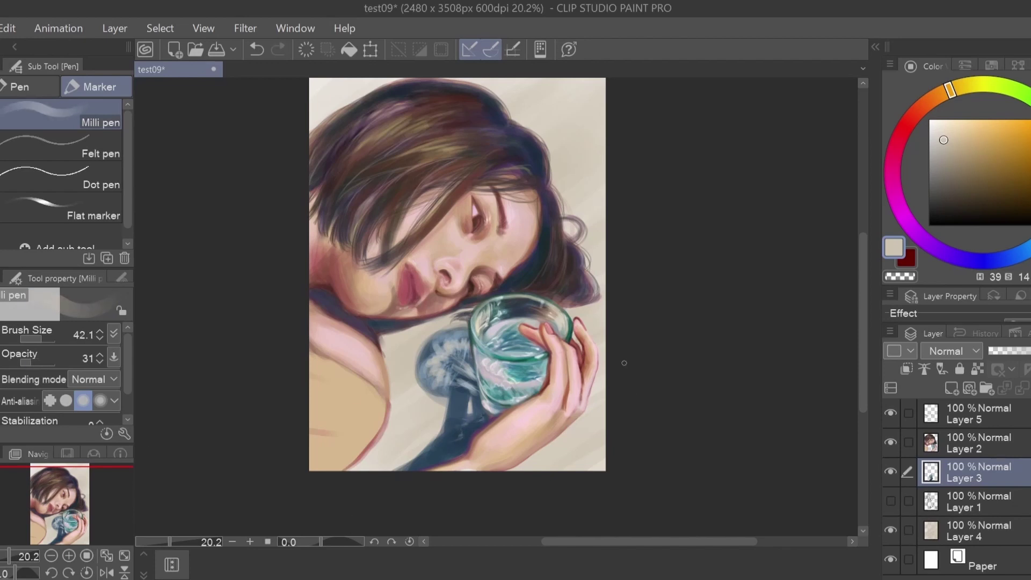
key("bracketright")
key("bracketright")
key("bracketright")
key("bracketright")
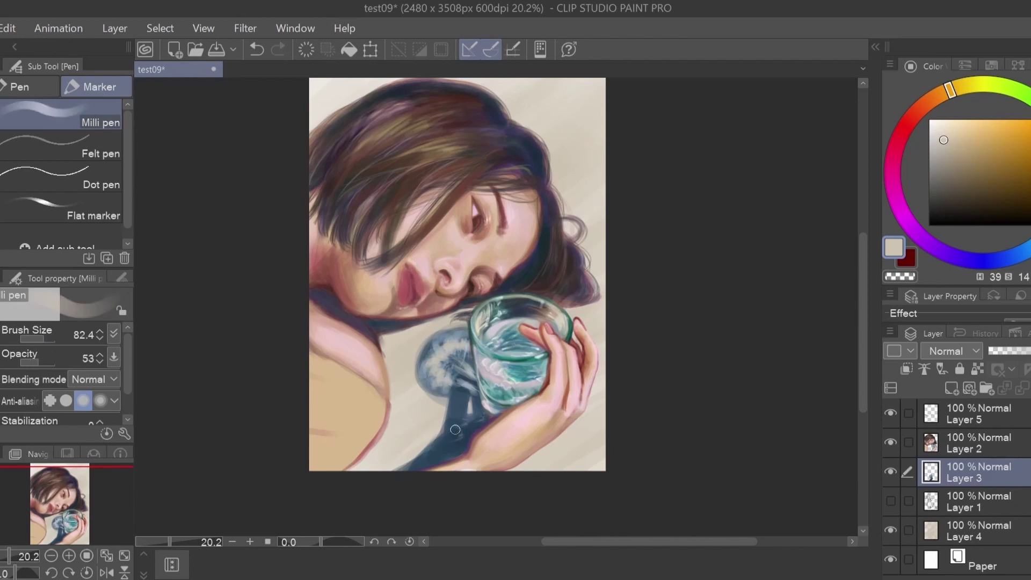
Step: Rework the glass's round shadow with sampled blues and a warm cream at brush size 82.4
left_click(497, 355, "alt")
left_click(456, 360, "alt")
mouse_move(455, 360)
left_mouse_down()
mouse_move(422, 355)
mouse_move(440, 398)
mouse_move(476, 400)
mouse_move(454, 336)
left_mouse_up()
left_click(451, 395, "alt")
left_click(450, 396, "alt")
left_click(454, 339, "alt")
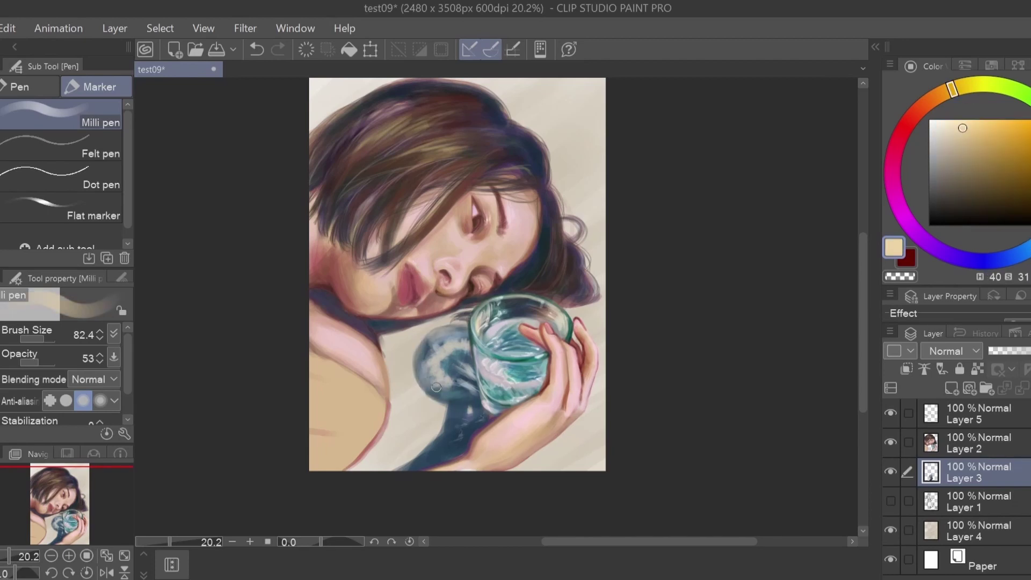
left_click_drag(435, 390, 467, 355)
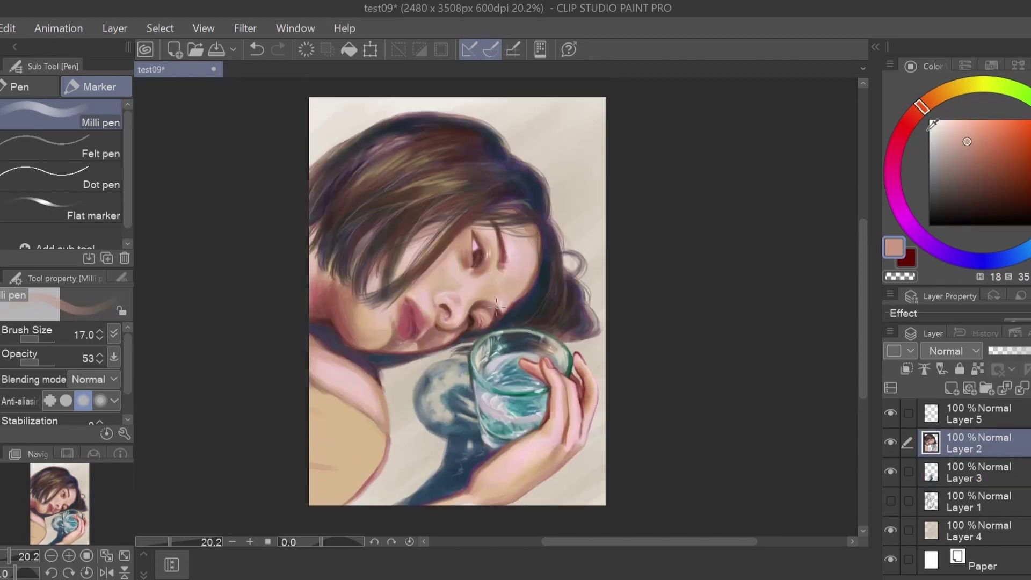
Step: Refine the upper eye on the figure's layer and add eyelashes with the Mapping pen in dark brown, size 19, opacity 21
left_click(464, 258, "alt")
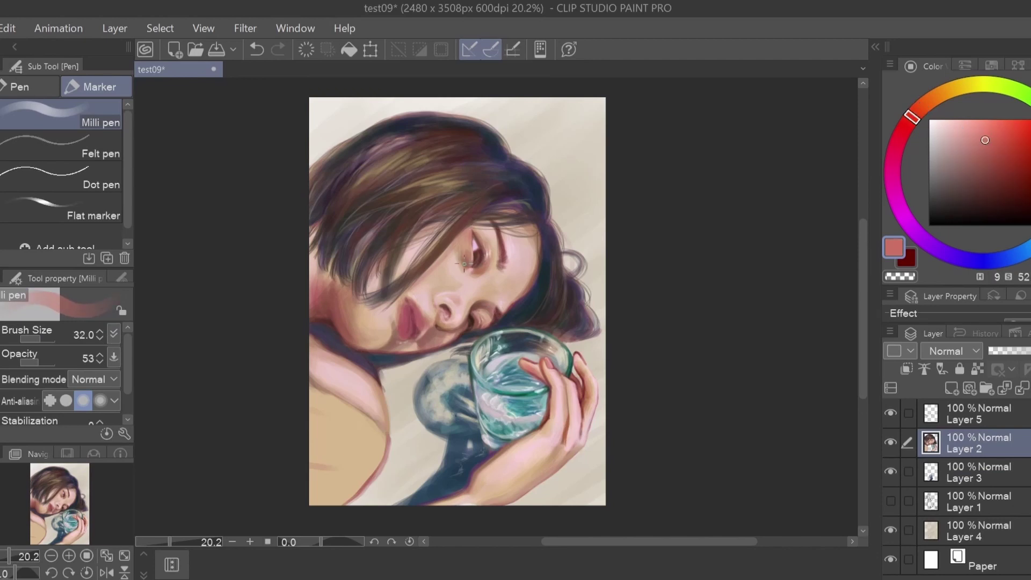
key("p")
scroll(505, 258, "up", 3)
left_click(452, 214, "alt")
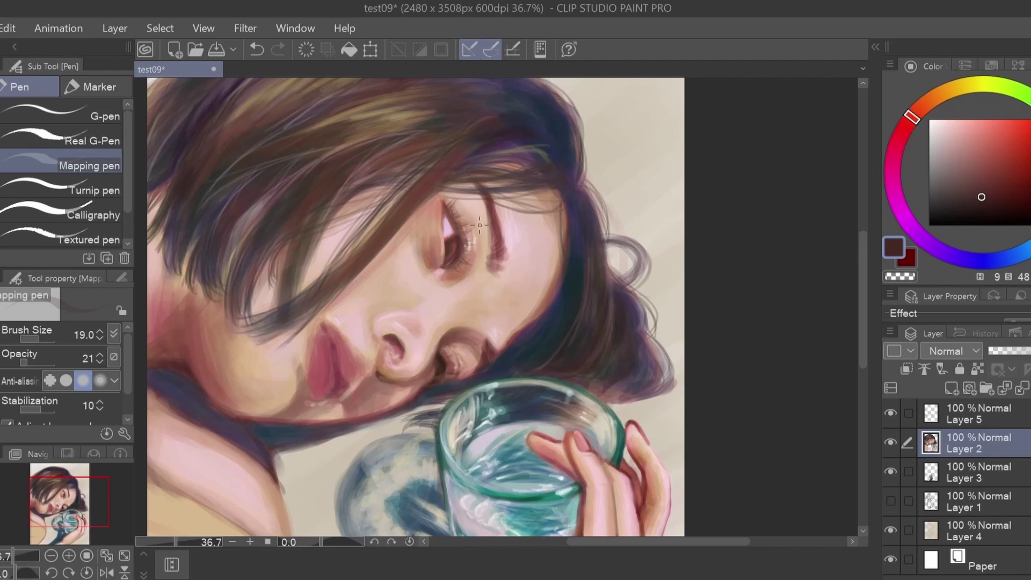
scroll(511, 183, "down", 3)
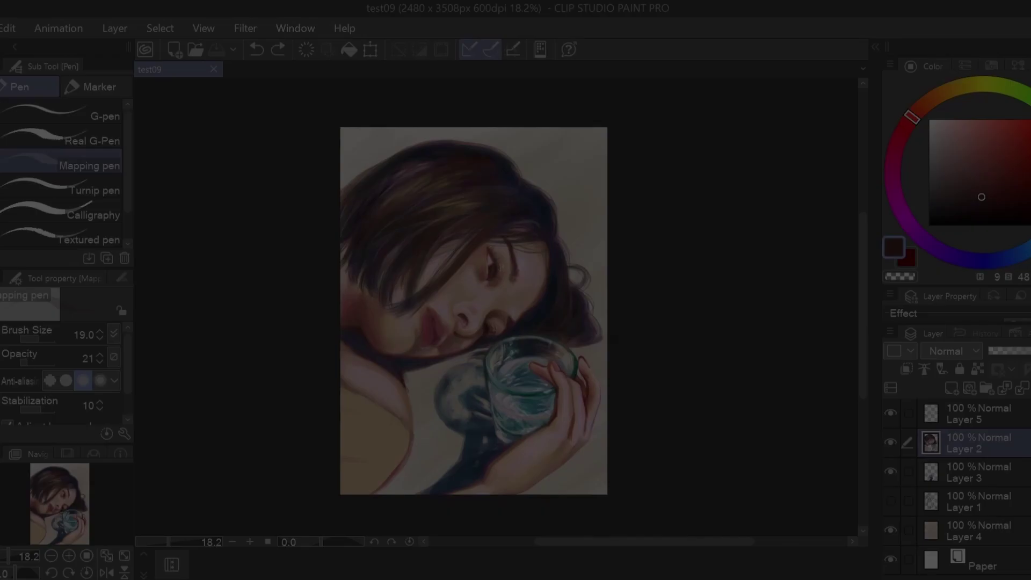